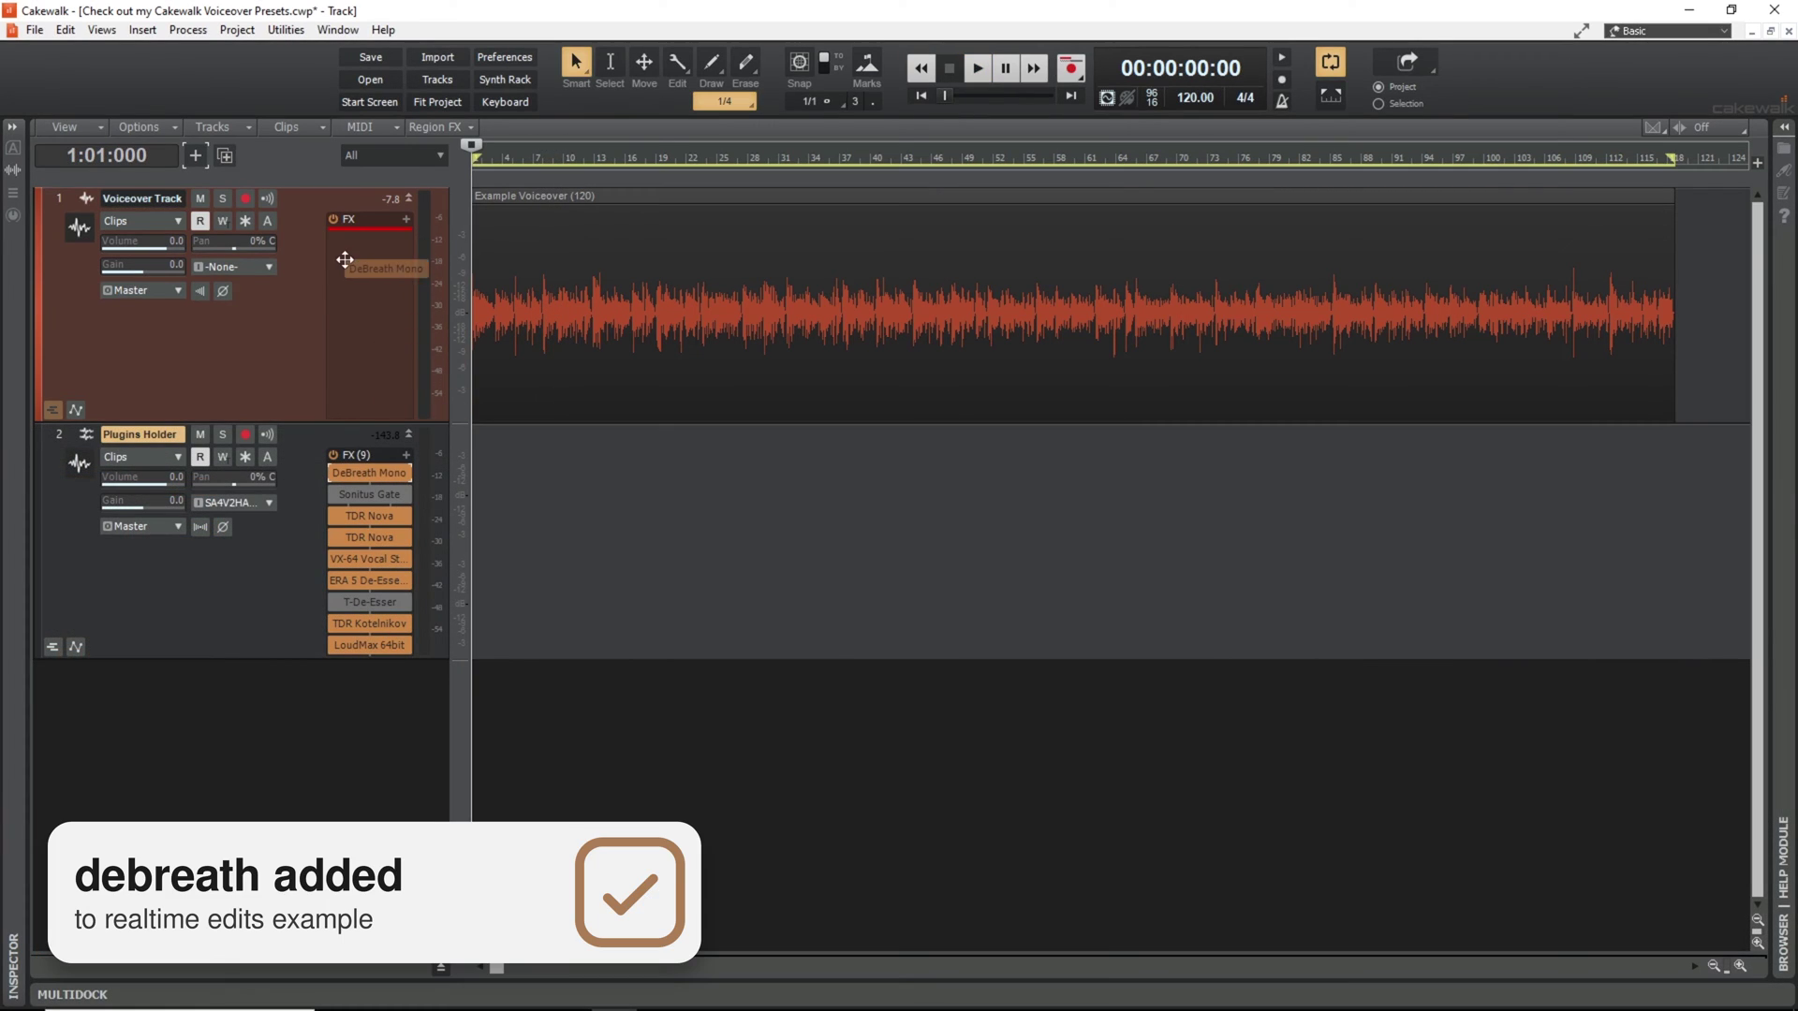
# - Start playback and add Sonitus Gate after DeBreath Mono on the Voiceover Track
pyautogui.doubleClick(365, 238)
pyautogui.press('space')
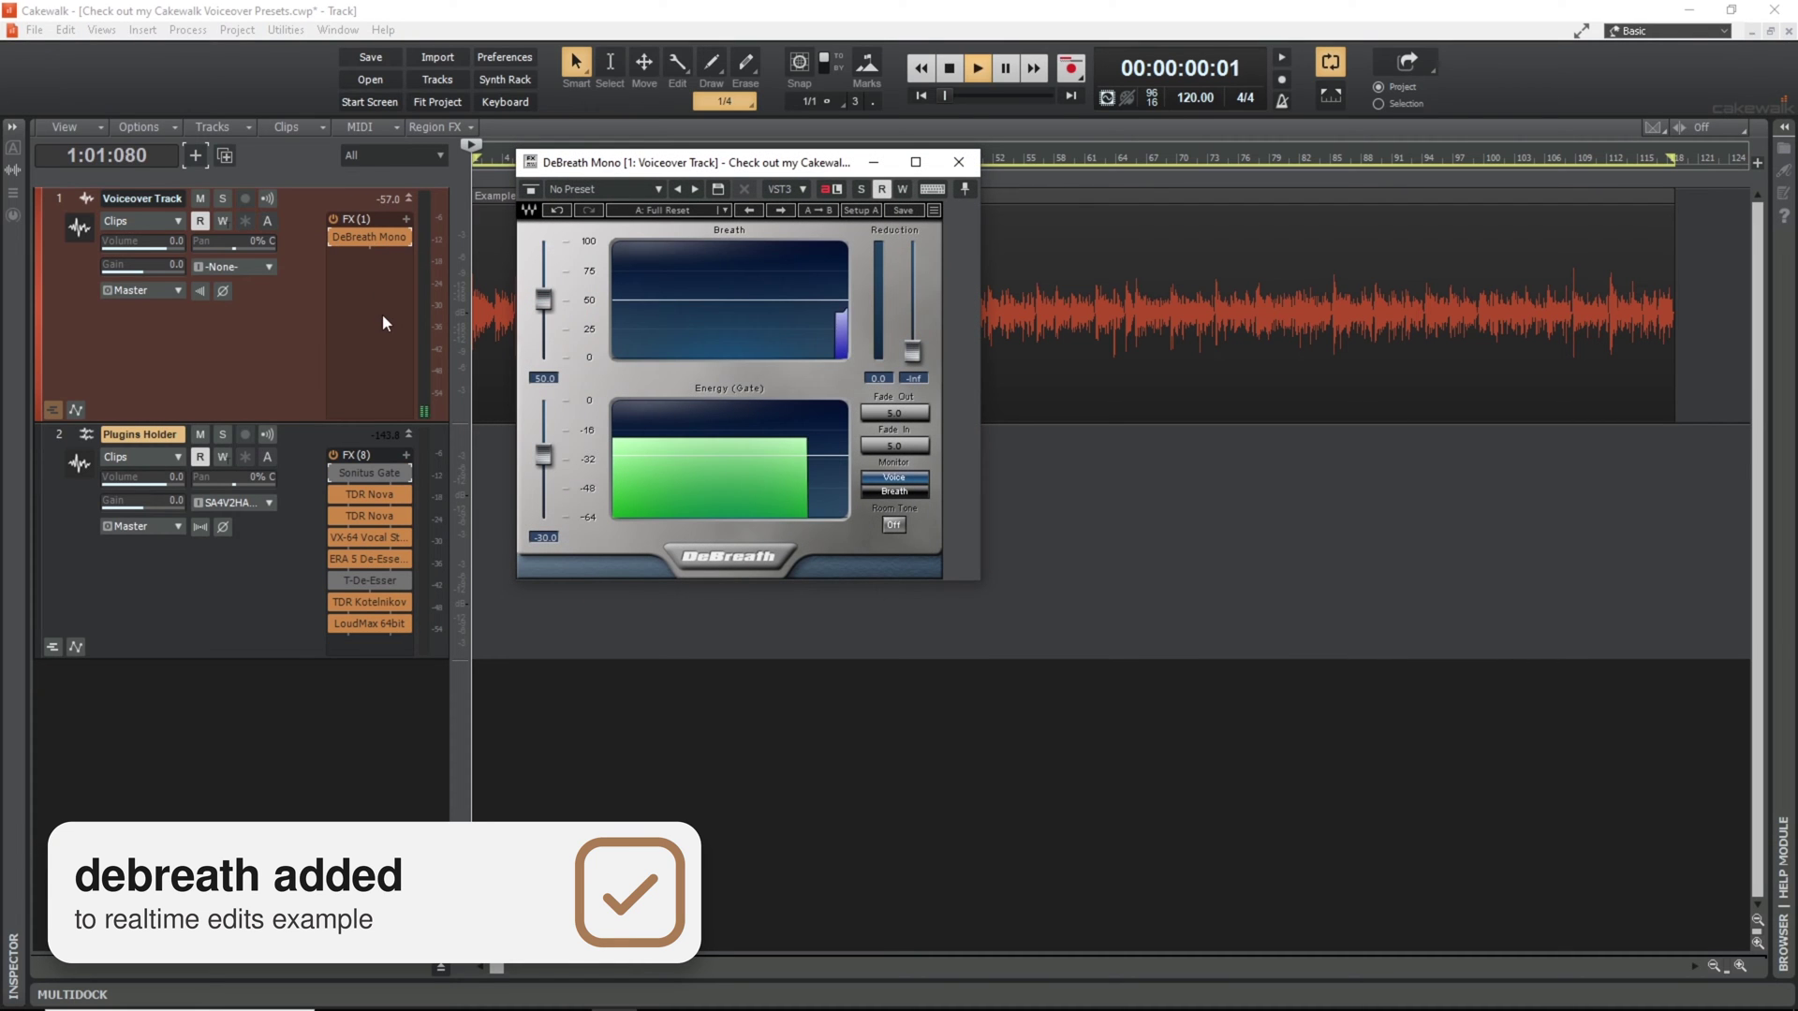
pyautogui.moveTo(363, 470); pyautogui.dragTo(339, 262)
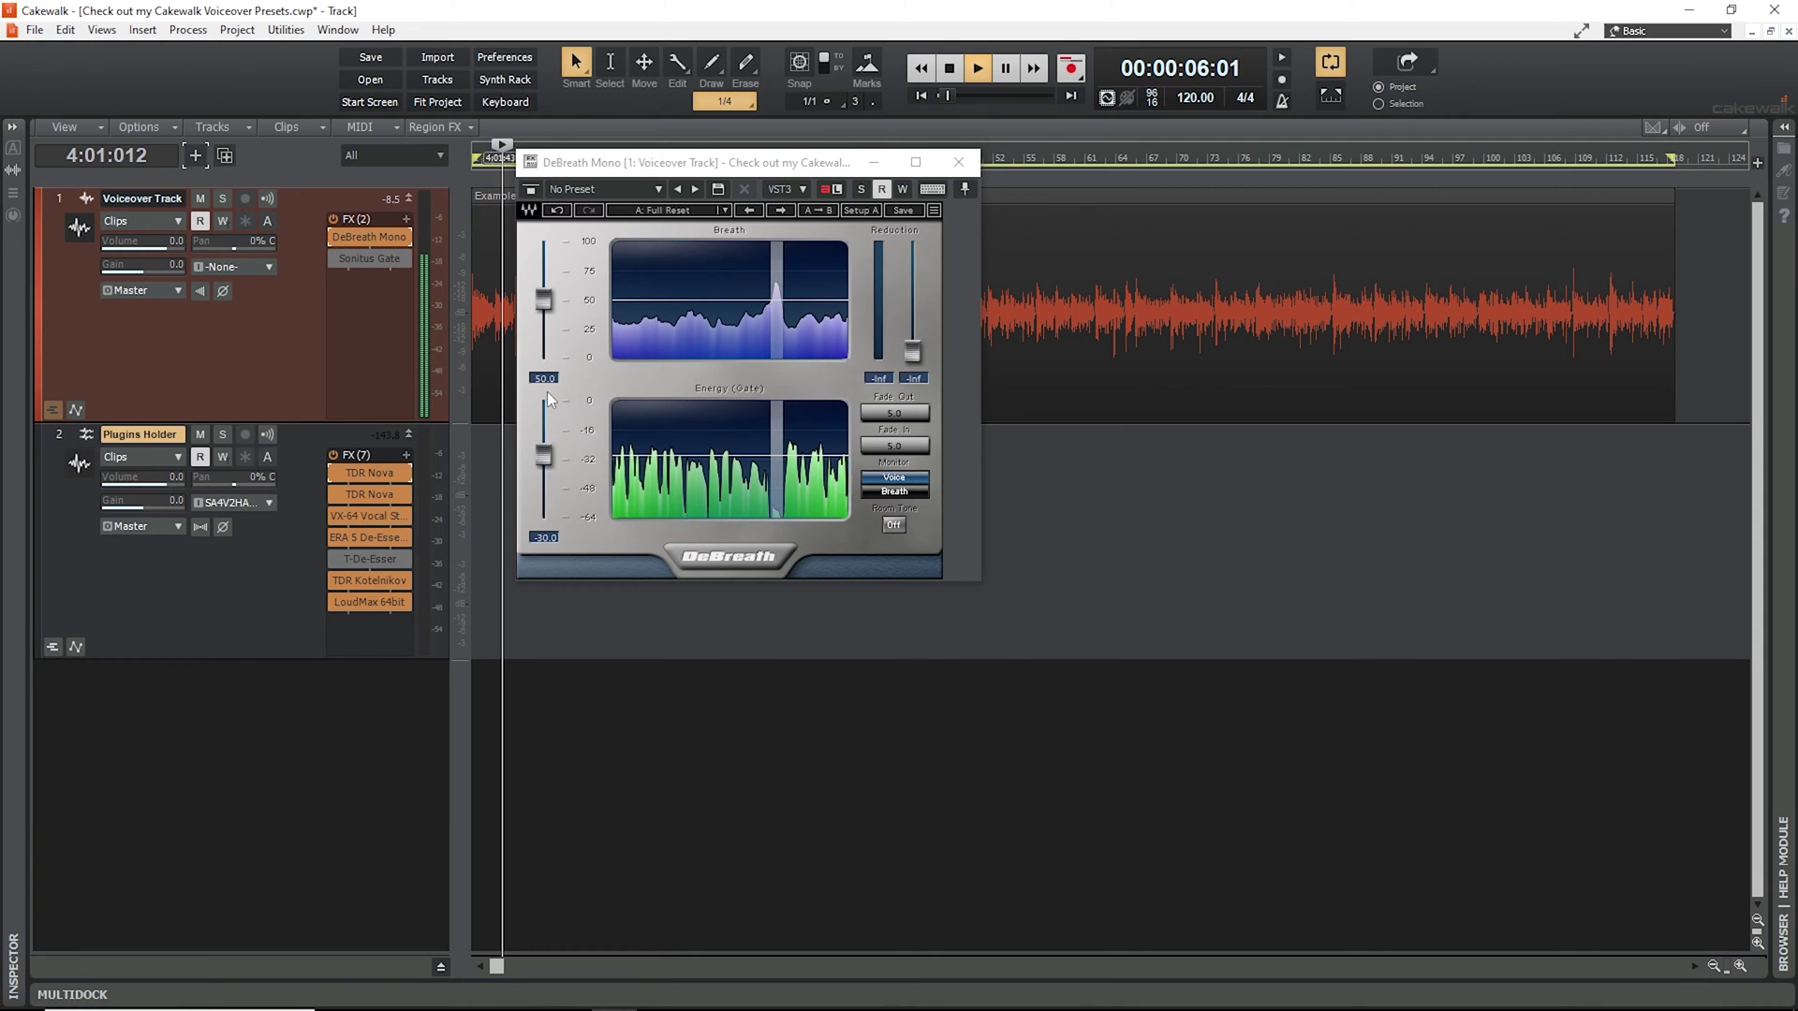
# - Raise DeBreath's breath reduction, with breath threshold 42.5 and energy gate -45.2
pyautogui.moveTo(912, 351); pyautogui.dragTo(912, 265)
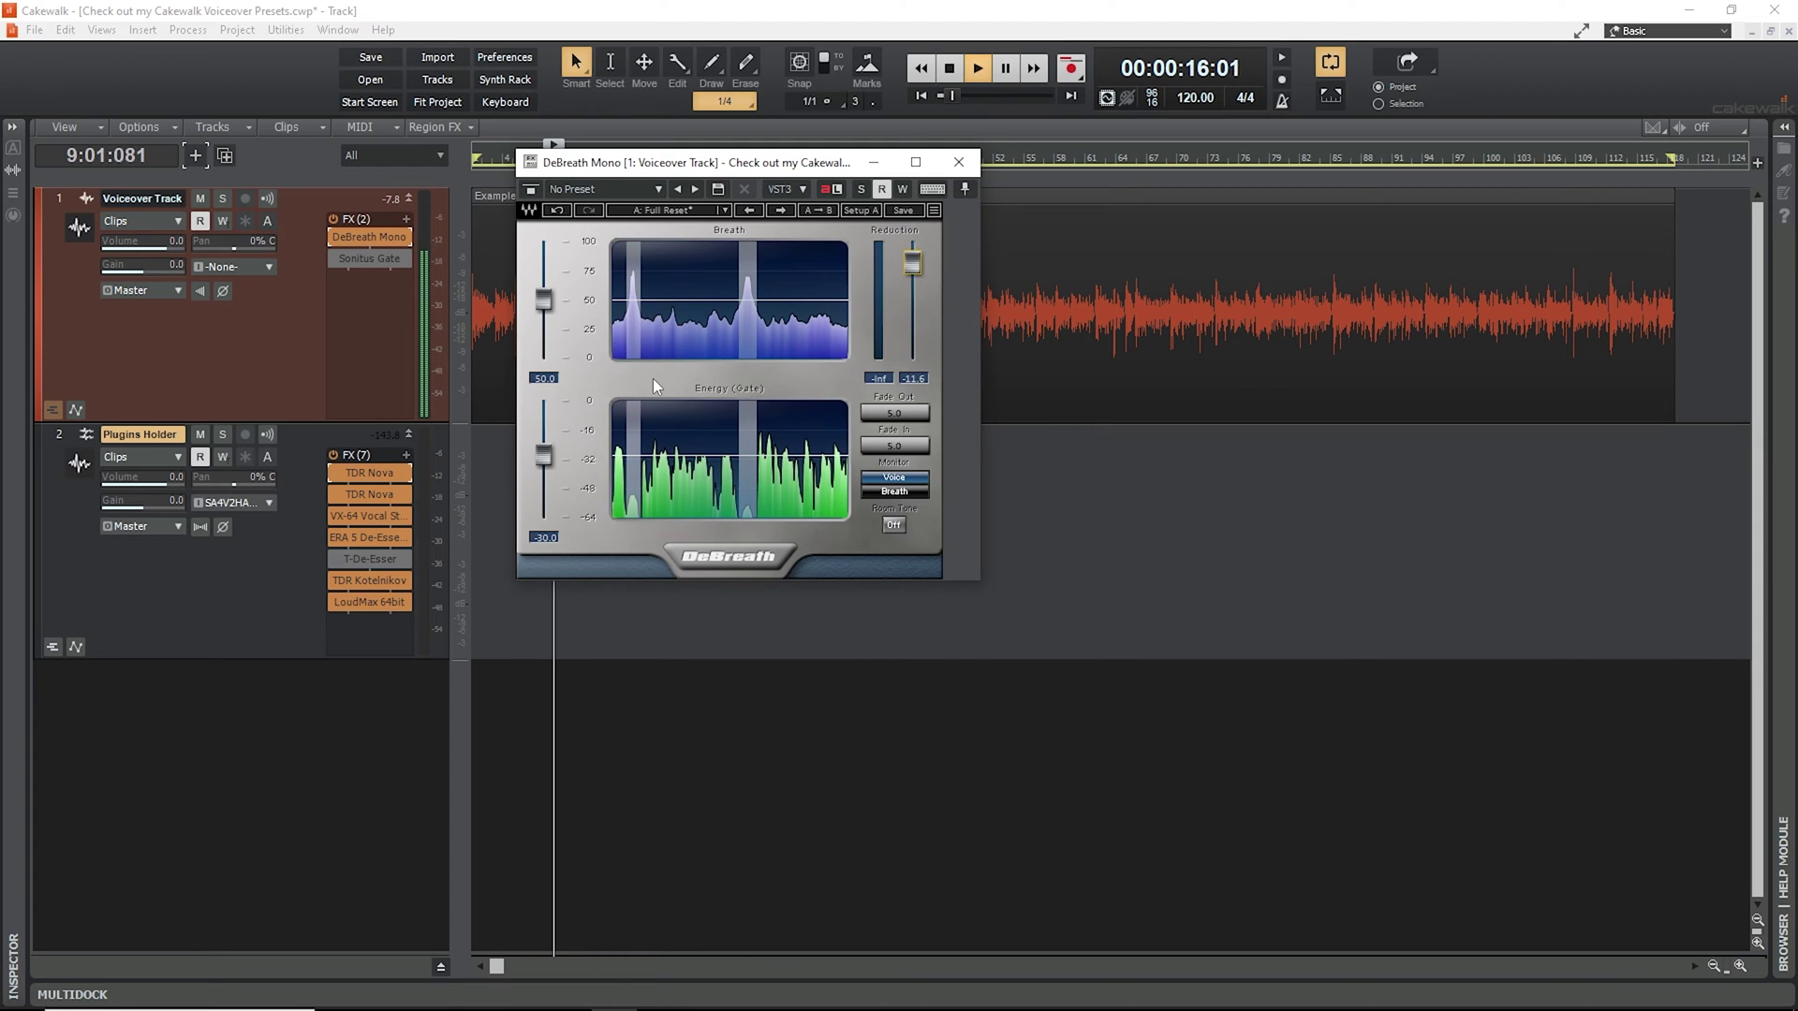
pyautogui.moveTo(543, 300); pyautogui.dragTo(543, 306)
pyautogui.moveTo(548, 471); pyautogui.dragTo(548, 497)
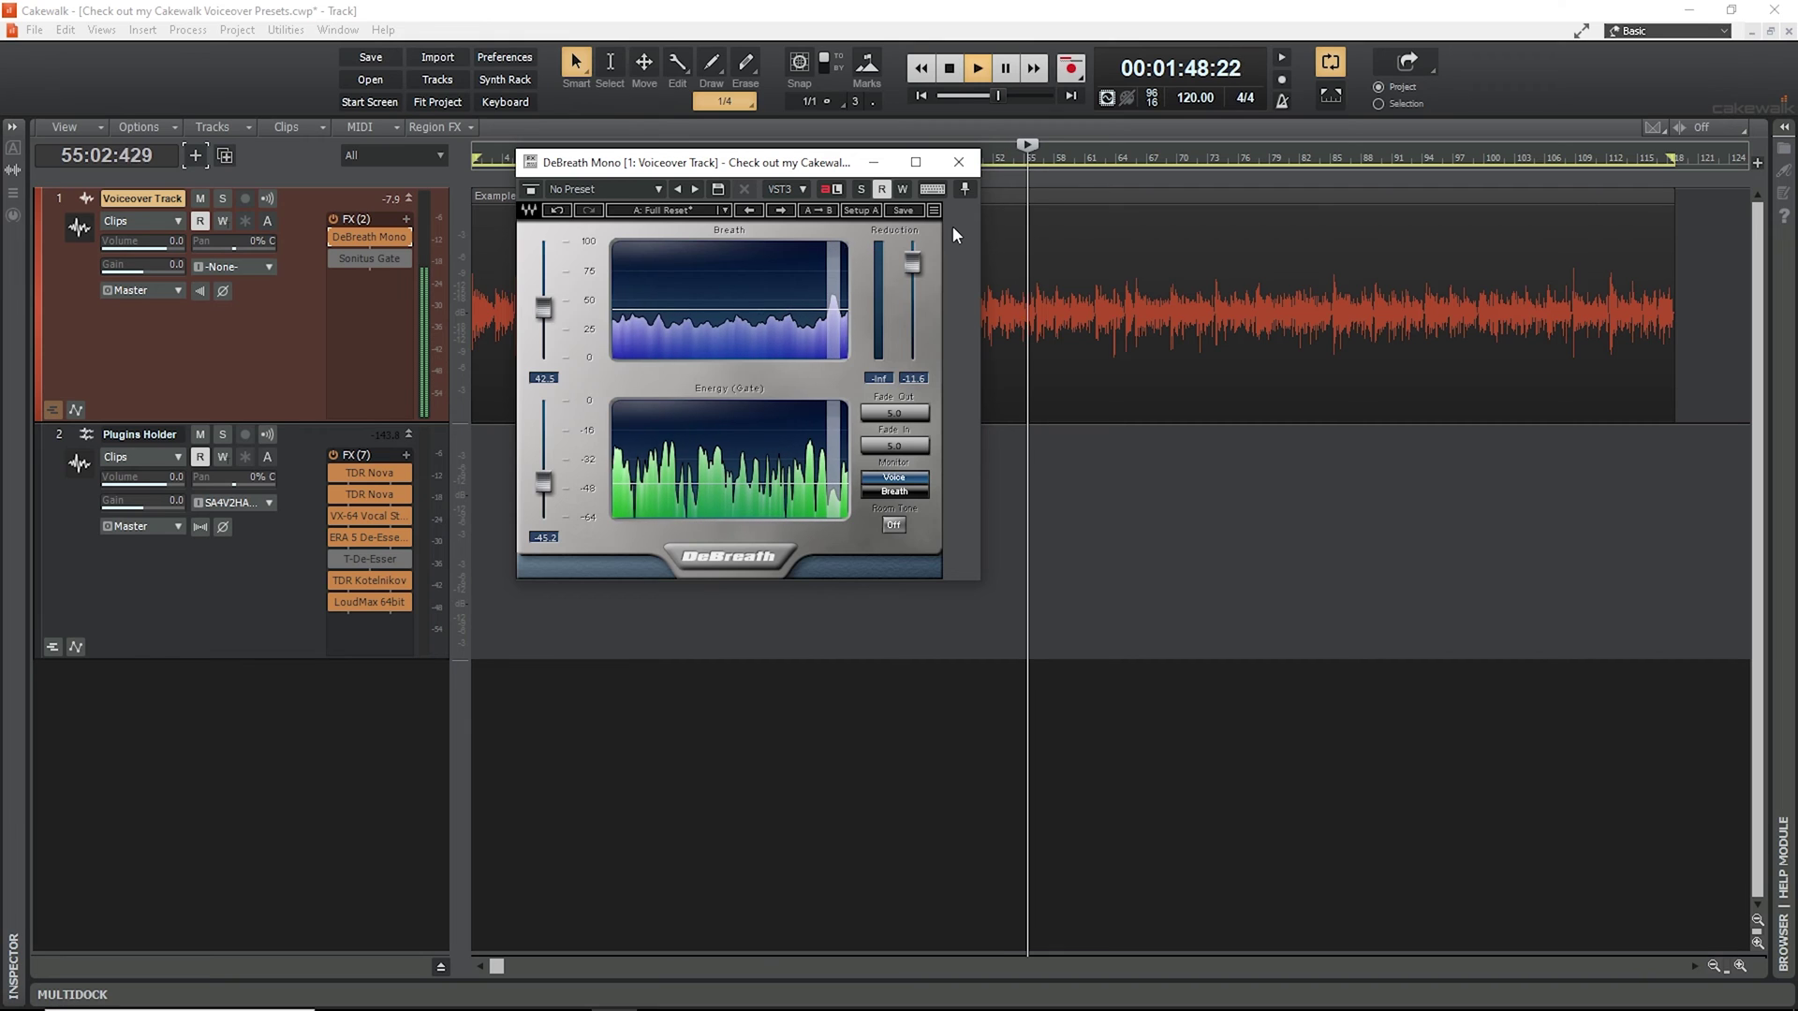
pyautogui.click(958, 162)
# - Raise the Sonitus Gate threshold to about -44.6 dB, then add TDR Nova as the third effect
pyautogui.doubleClick(360, 258)
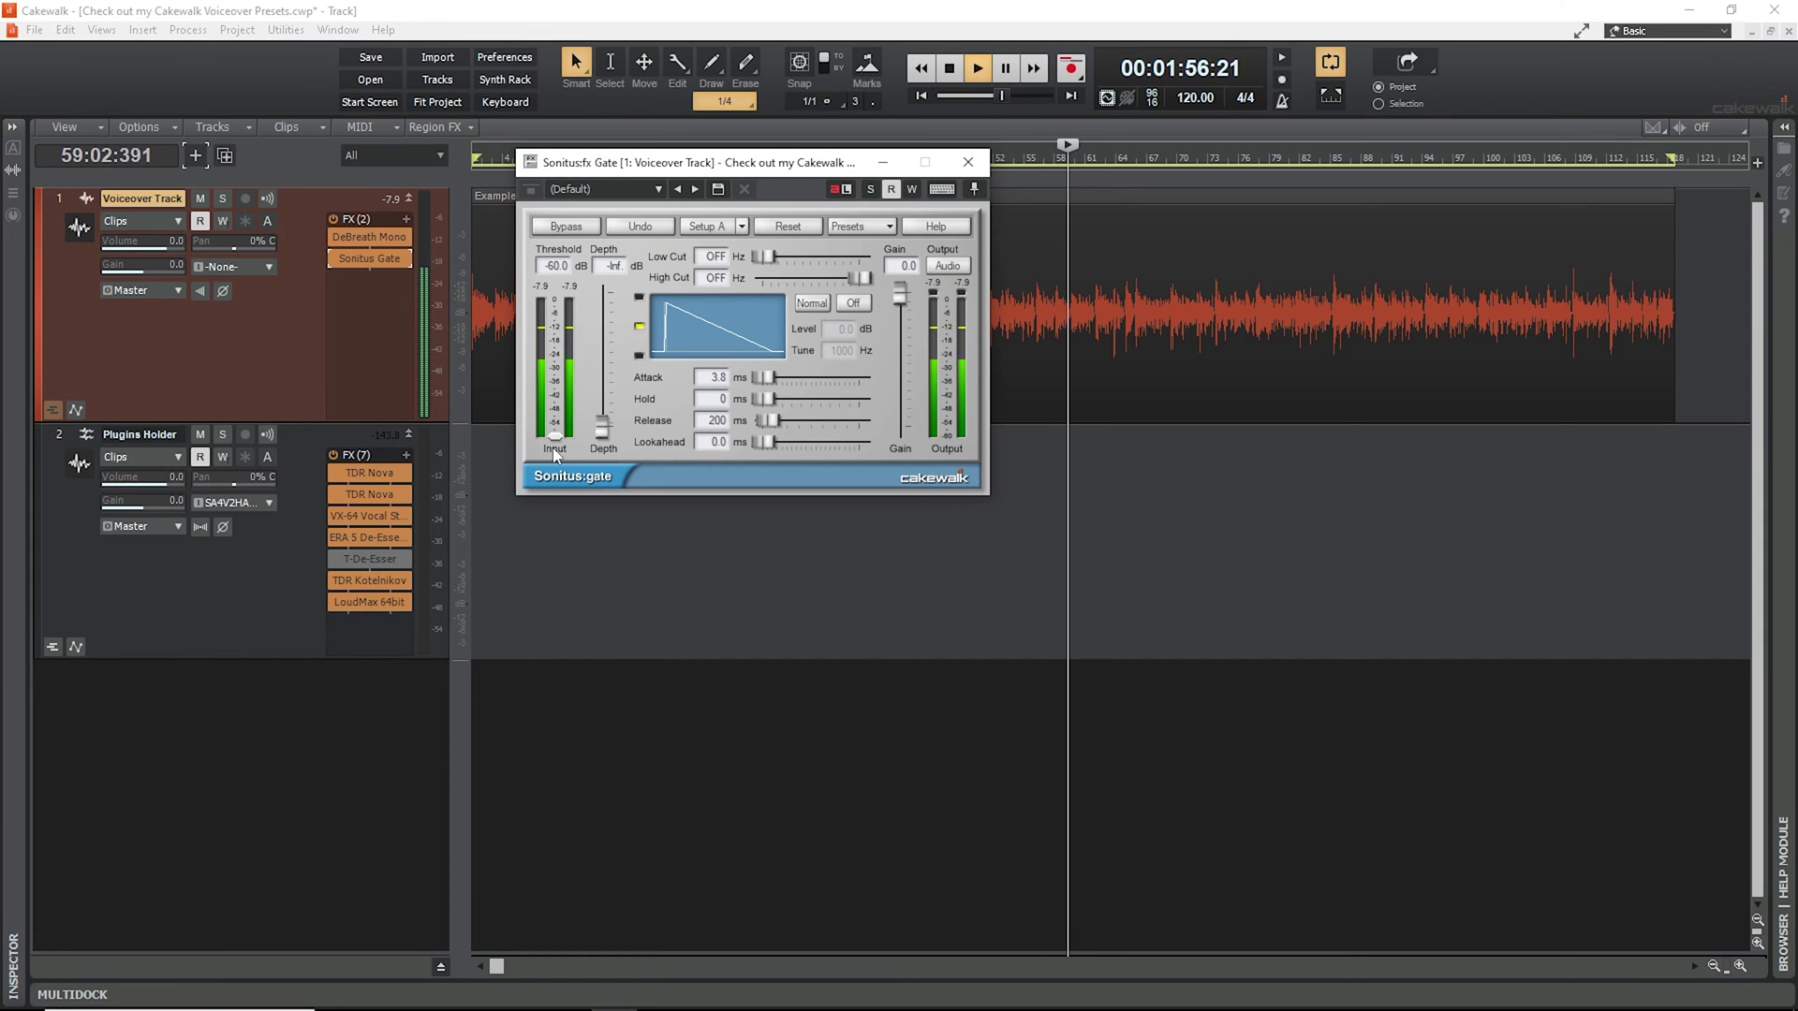
pyautogui.moveTo(556, 437)
pyautogui.mouseDown()
pyautogui.moveTo(555, 386)
pyautogui.moveTo(555, 401)
pyautogui.mouseUp()
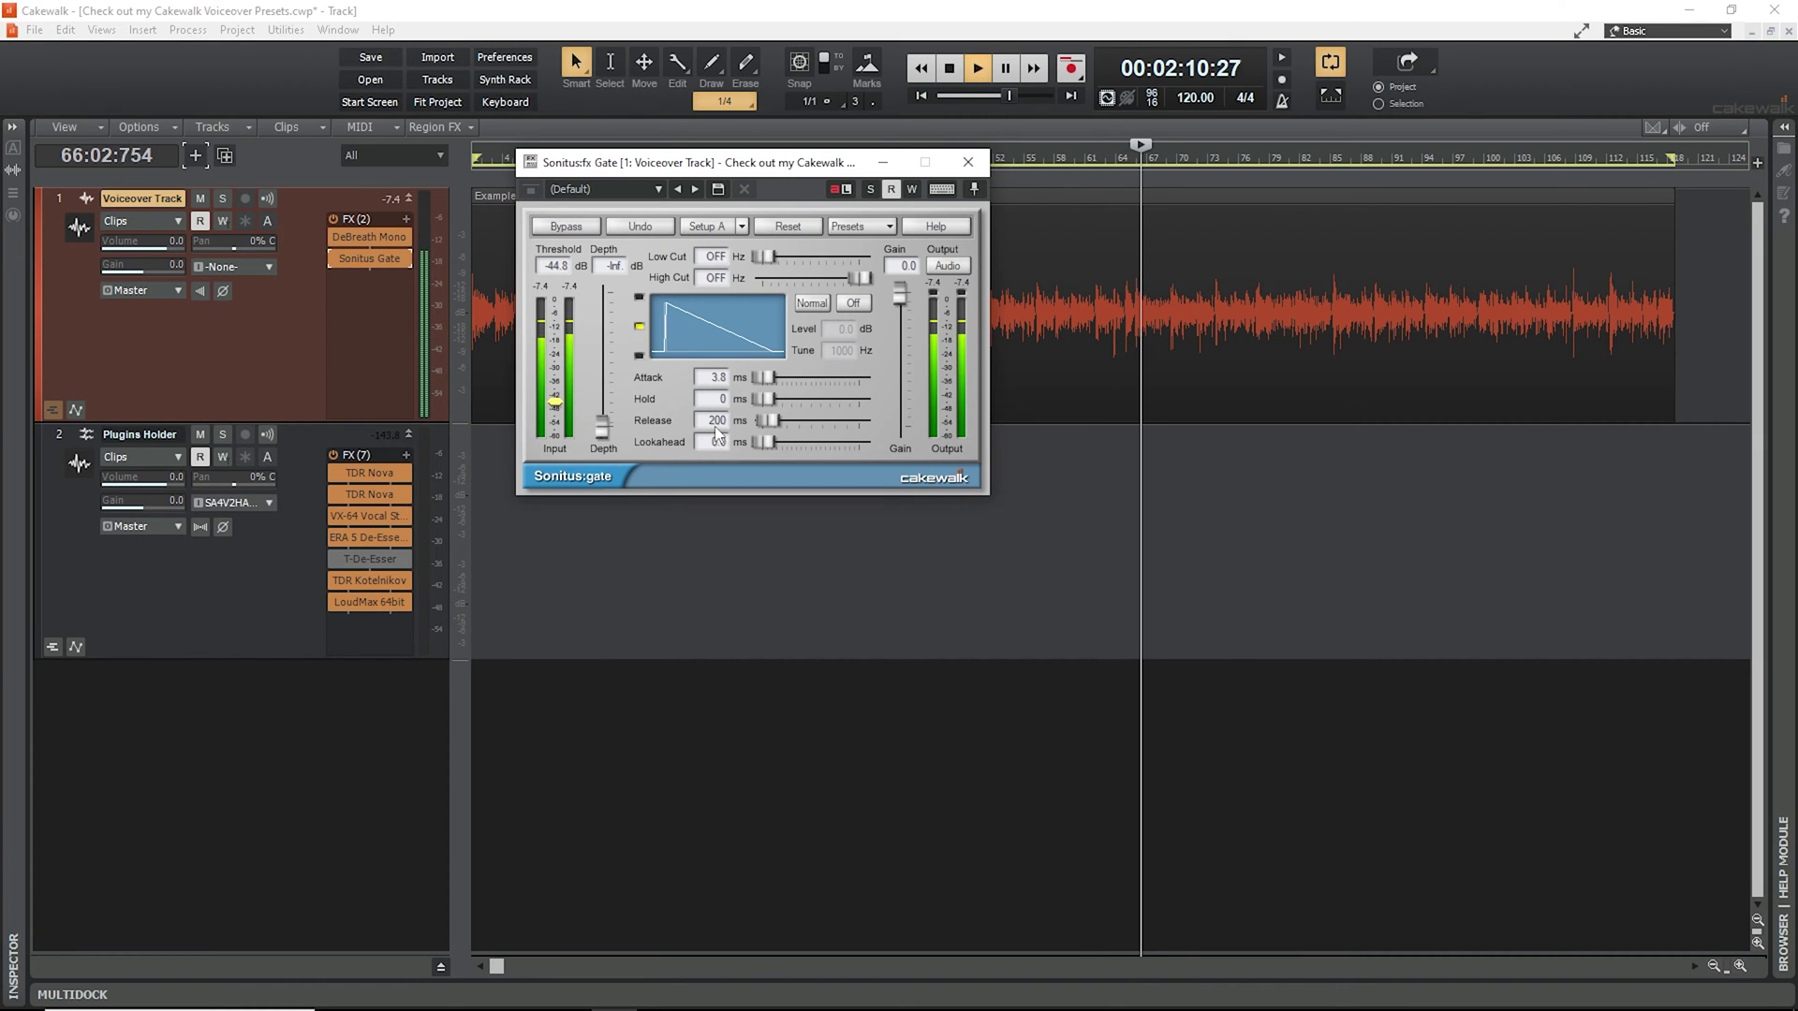
pyautogui.moveTo(555, 408); pyautogui.dragTo(555, 400)
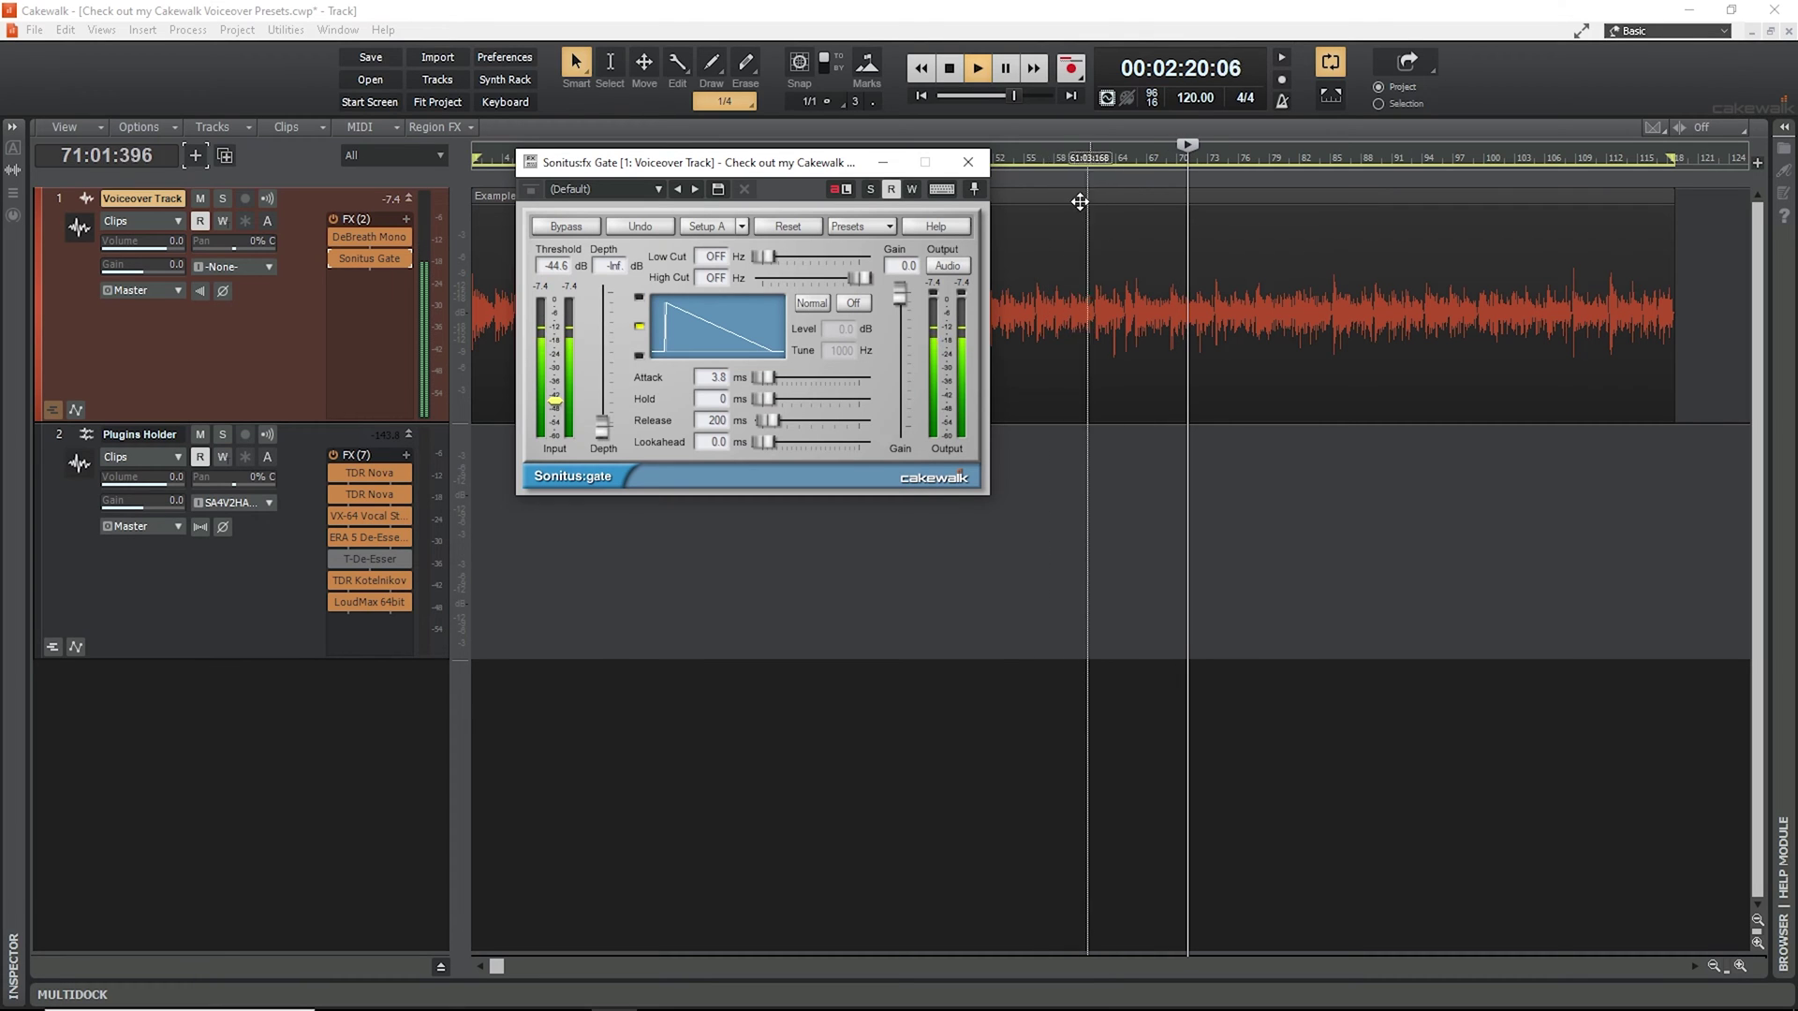
pyautogui.click(968, 162)
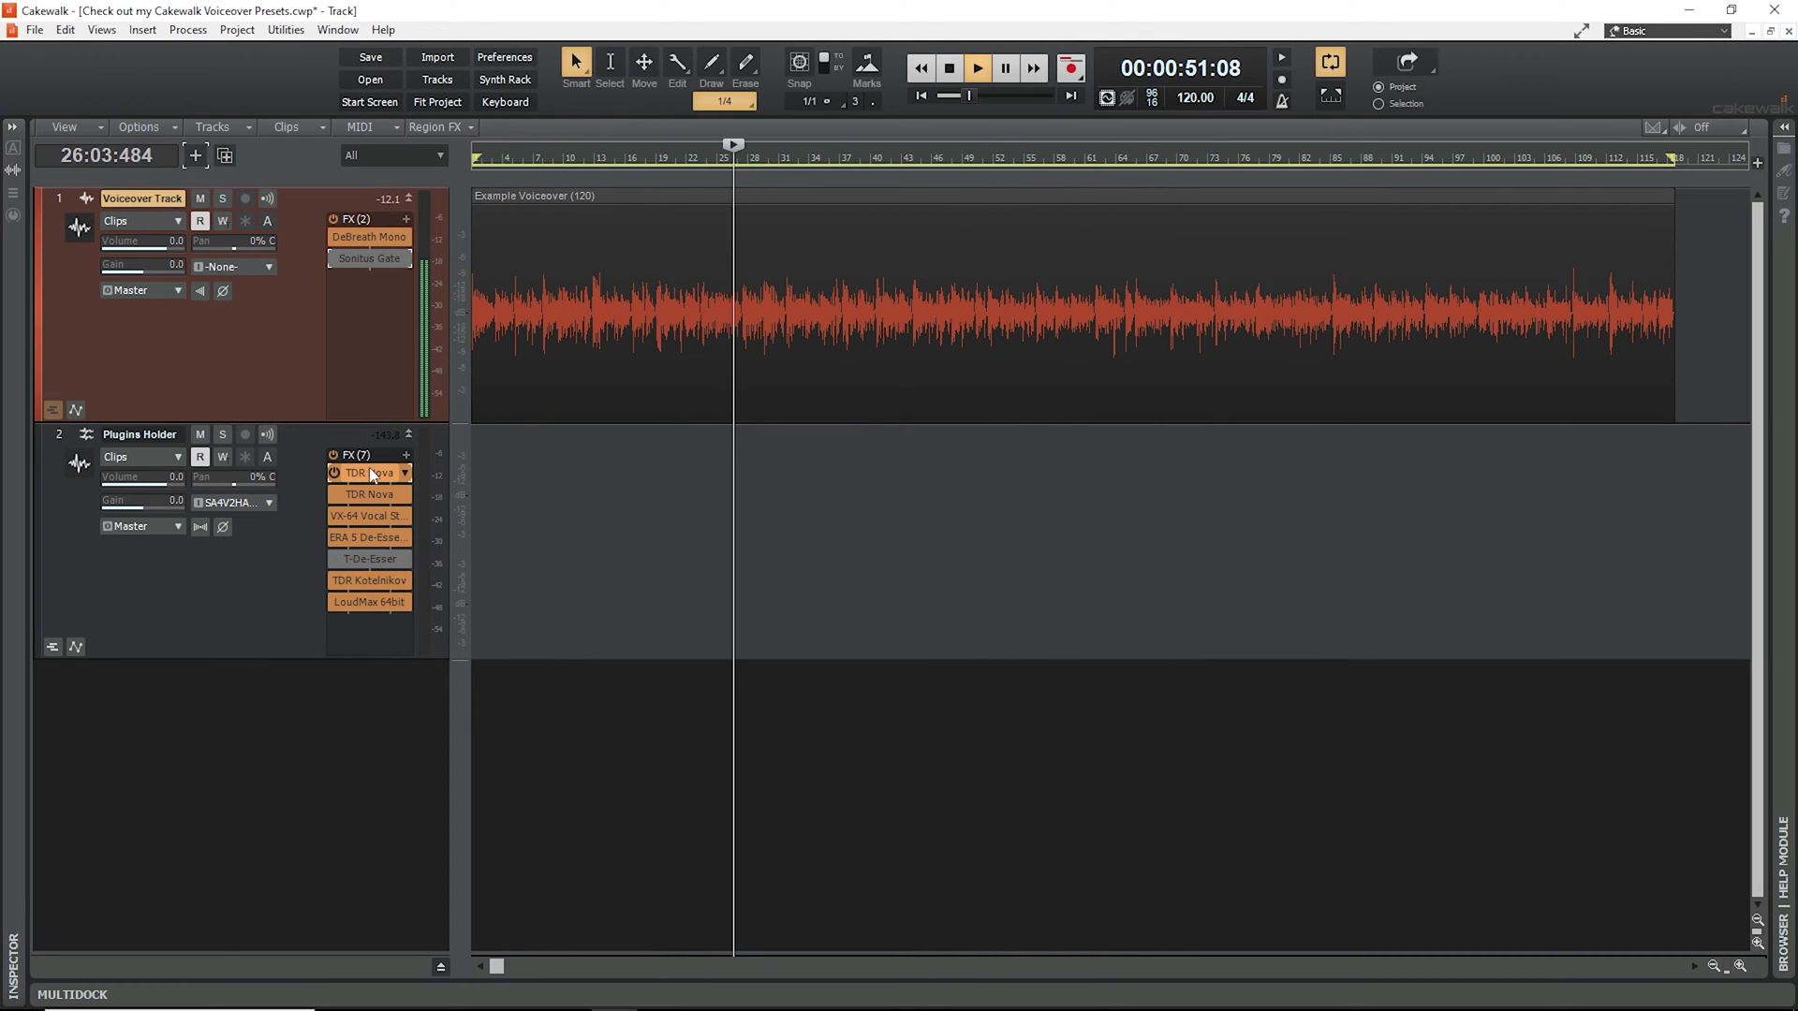
pyautogui.moveTo(372, 475); pyautogui.dragTo(356, 285)
pyautogui.doubleClick(365, 281)
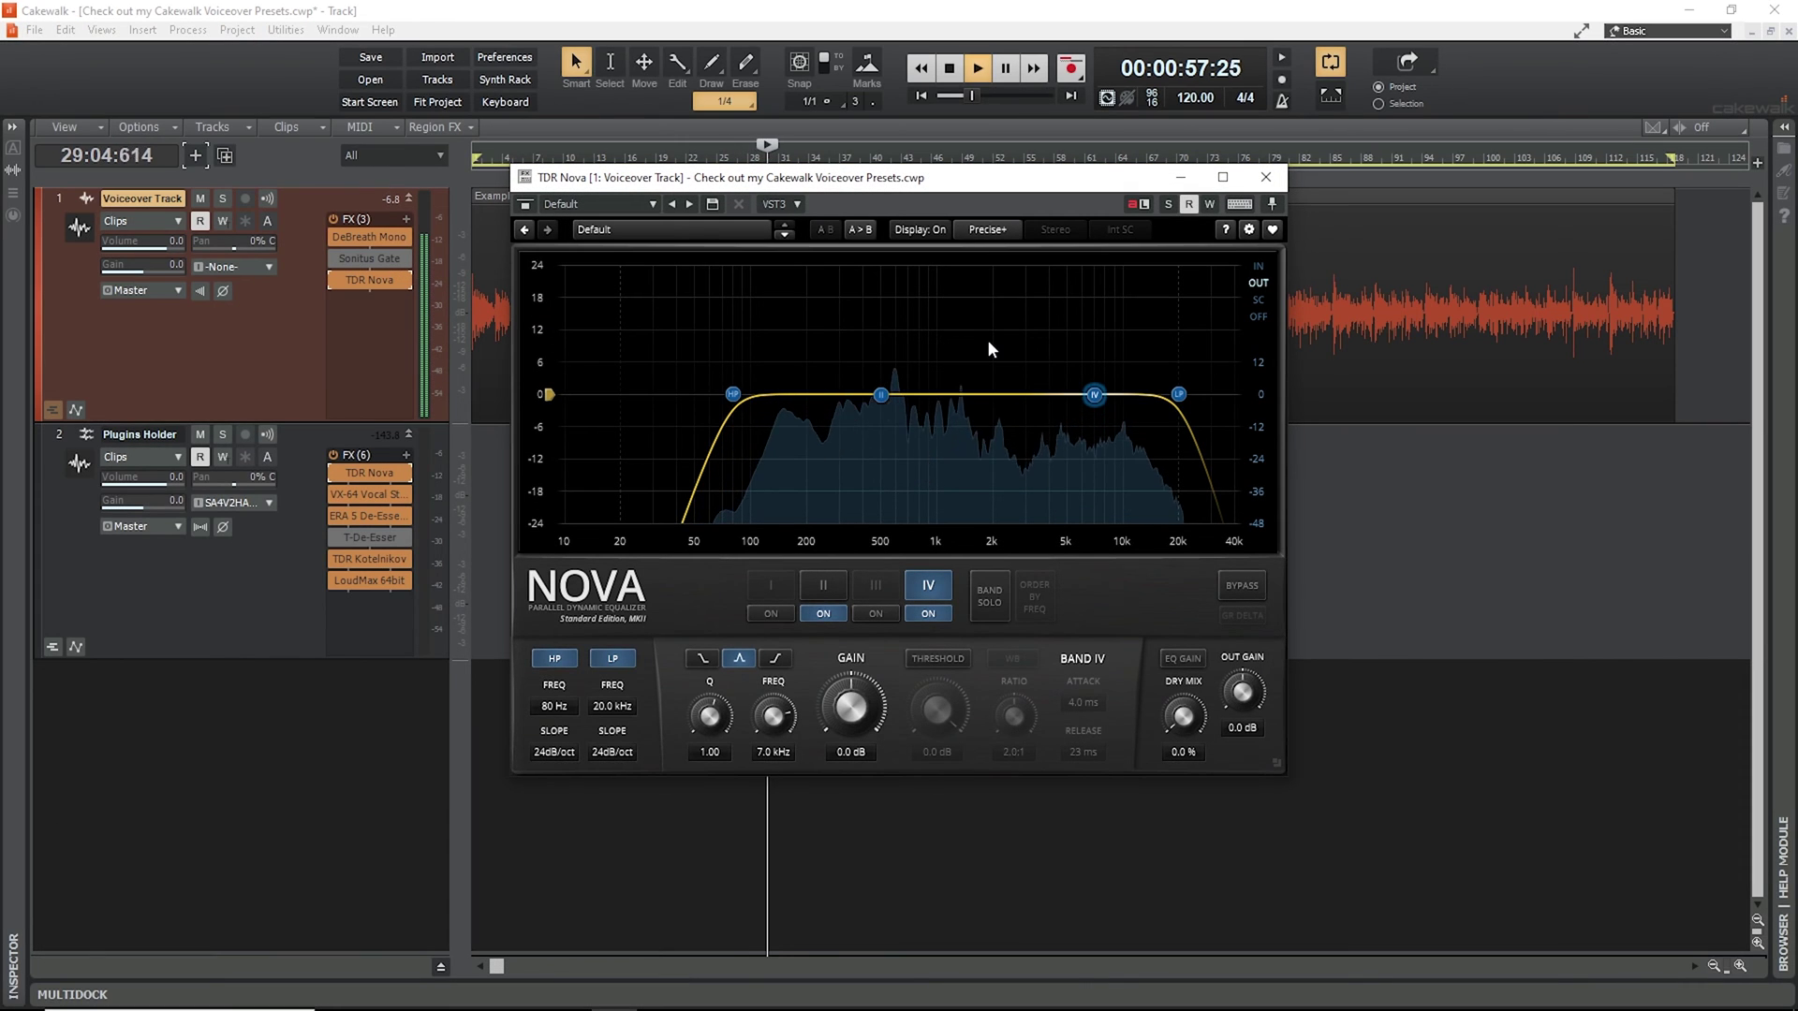
# - Give TDR Nova a 90 Hz high-pass, a band IV boost and a slight band II cut
pyautogui.moveTo(851, 709); pyautogui.dragTo(850, 670)
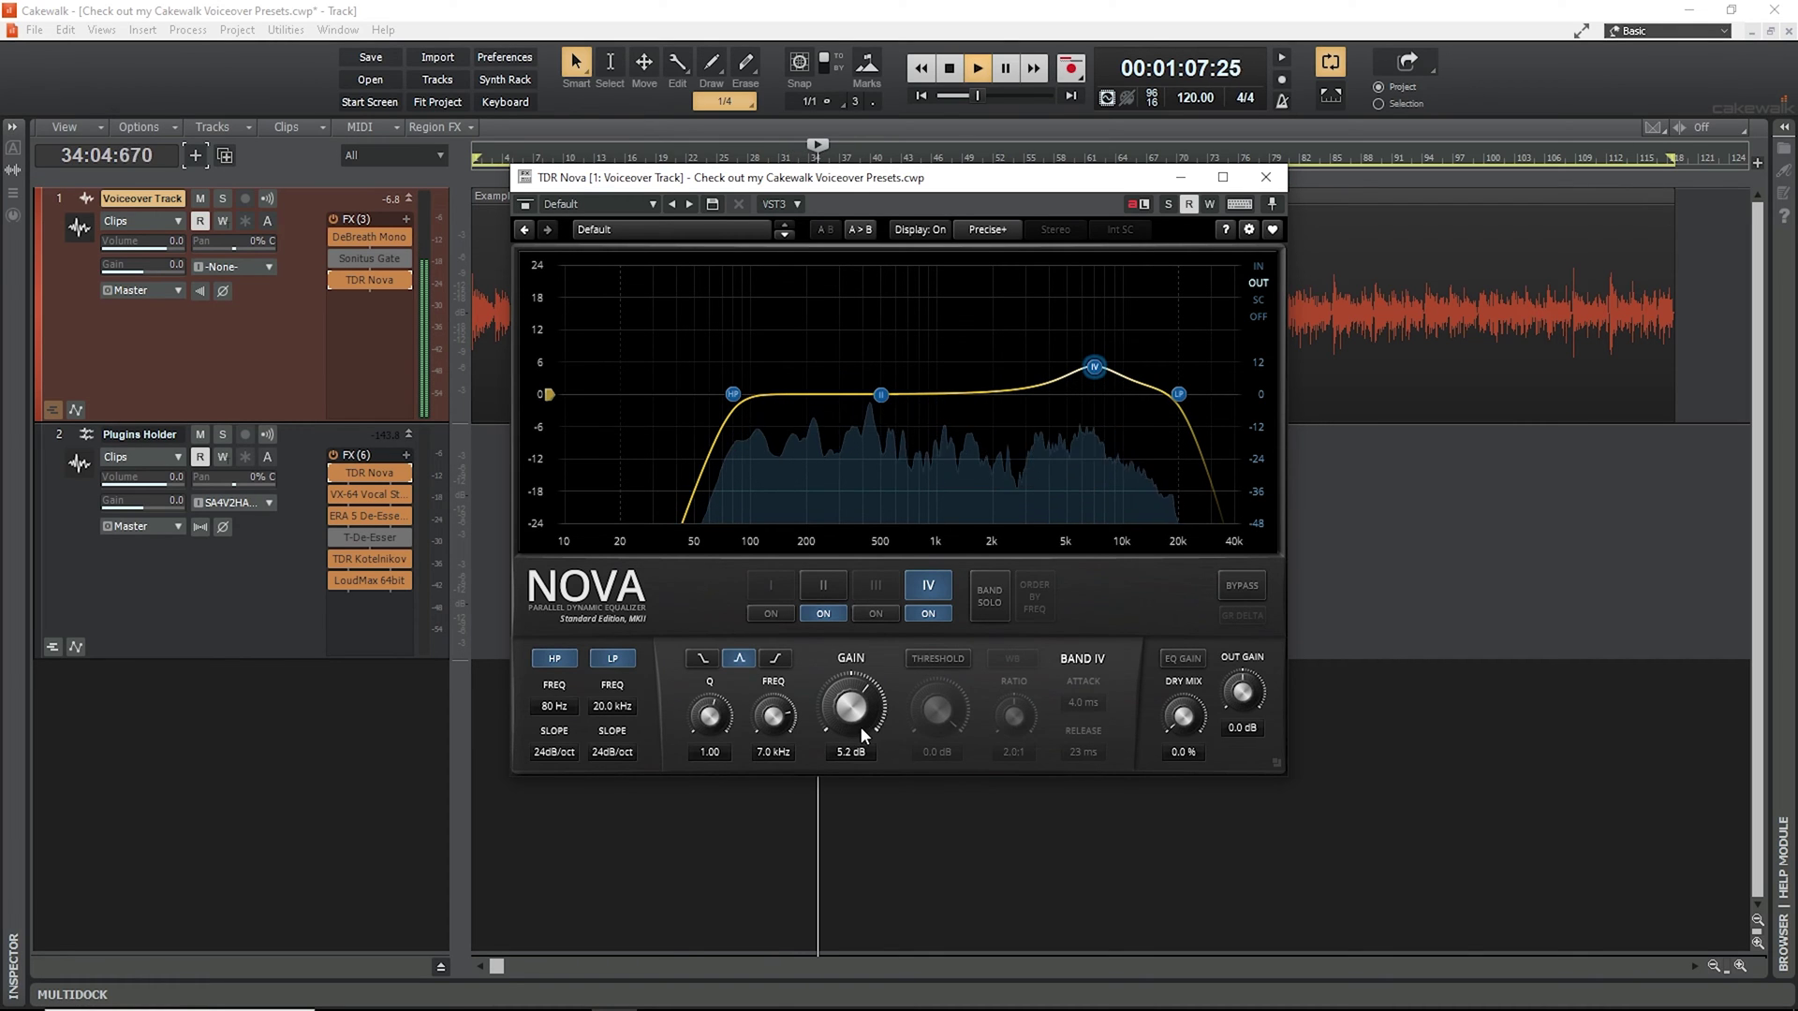
pyautogui.click(823, 585)
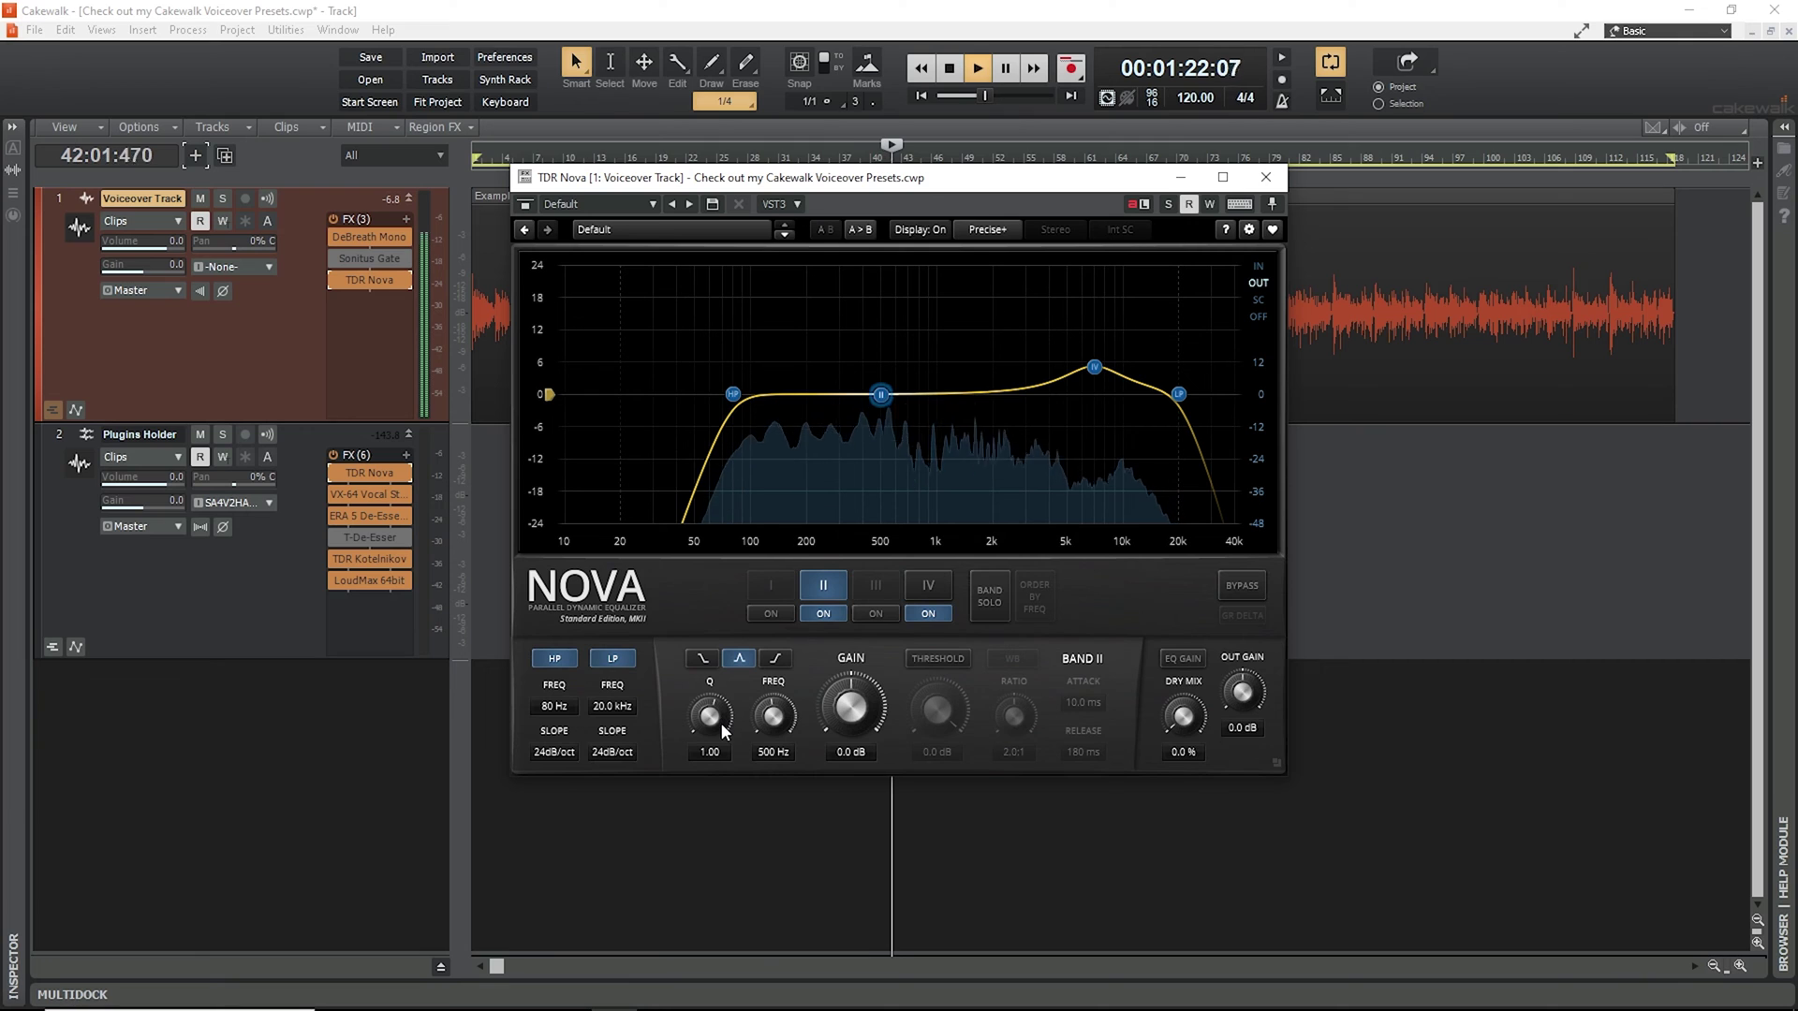
pyautogui.moveTo(845, 729); pyautogui.dragTo(846, 733)
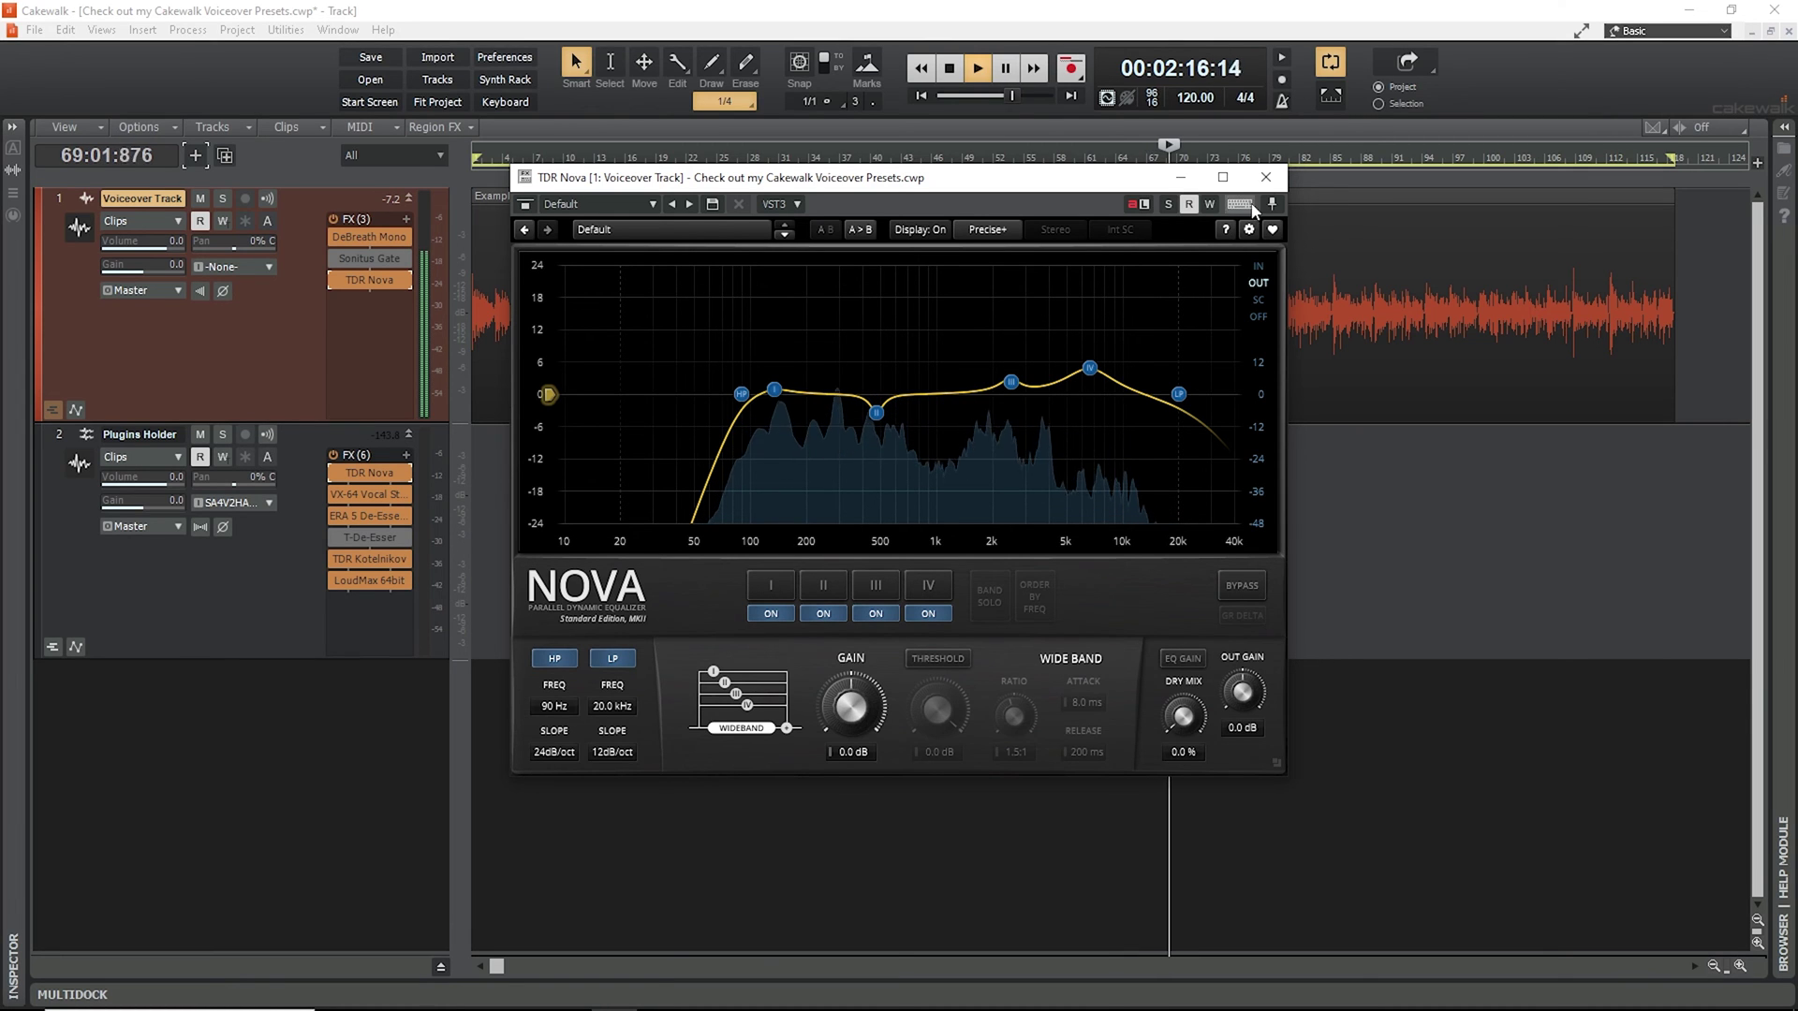
pyautogui.click(1265, 177)
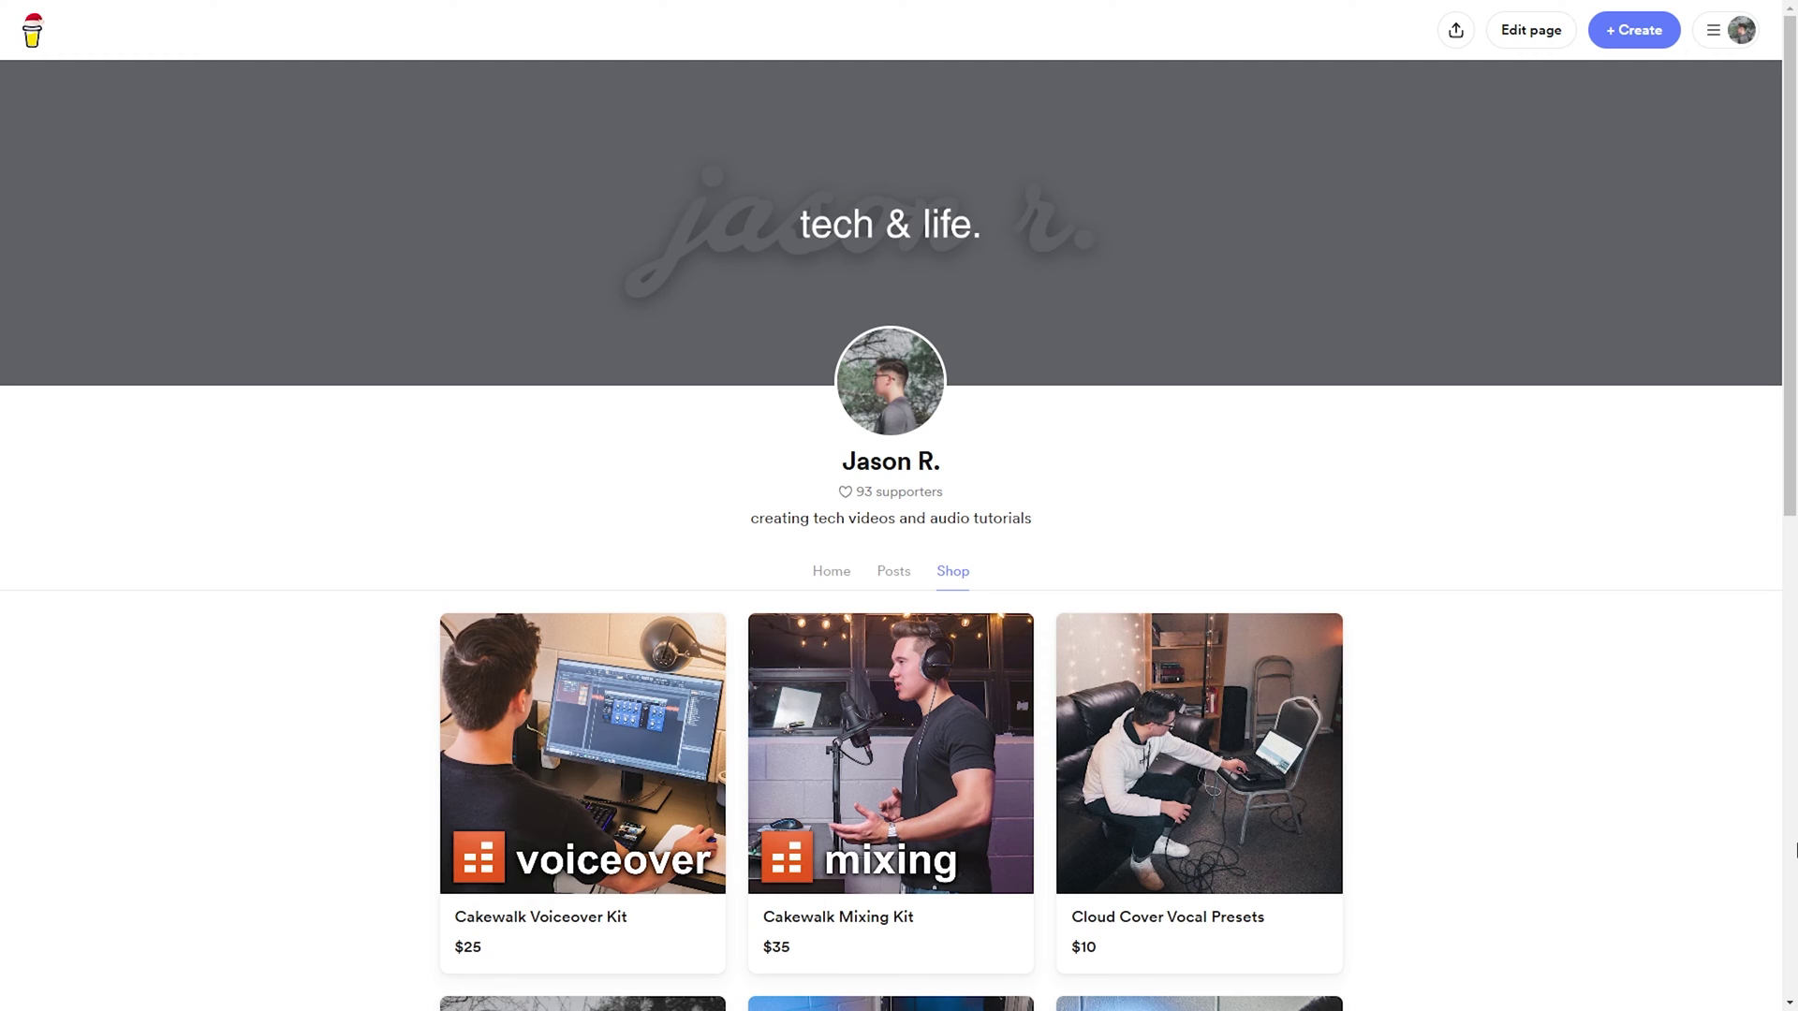
# - View the Cakewalk Voiceover Kit's details, previewing its presets, tutorials and pdf guide images
pyautogui.scroll(-3, 1199, 674)
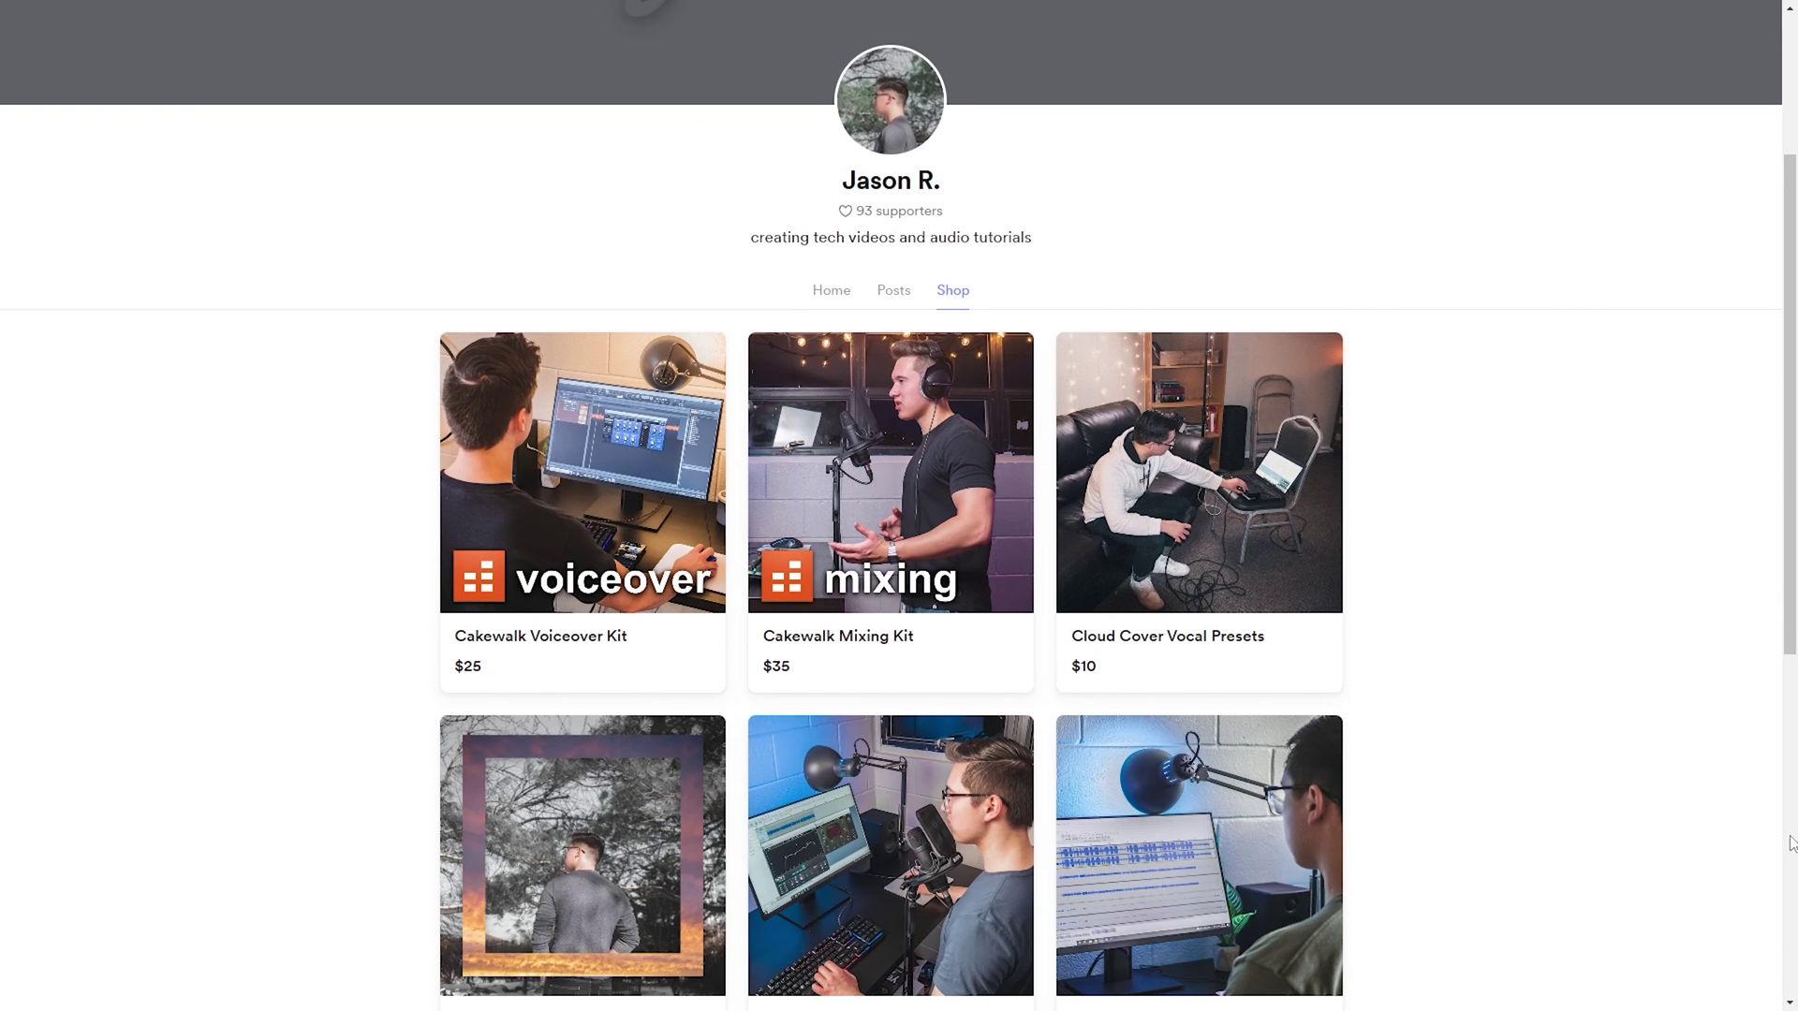
pyautogui.click(569, 468)
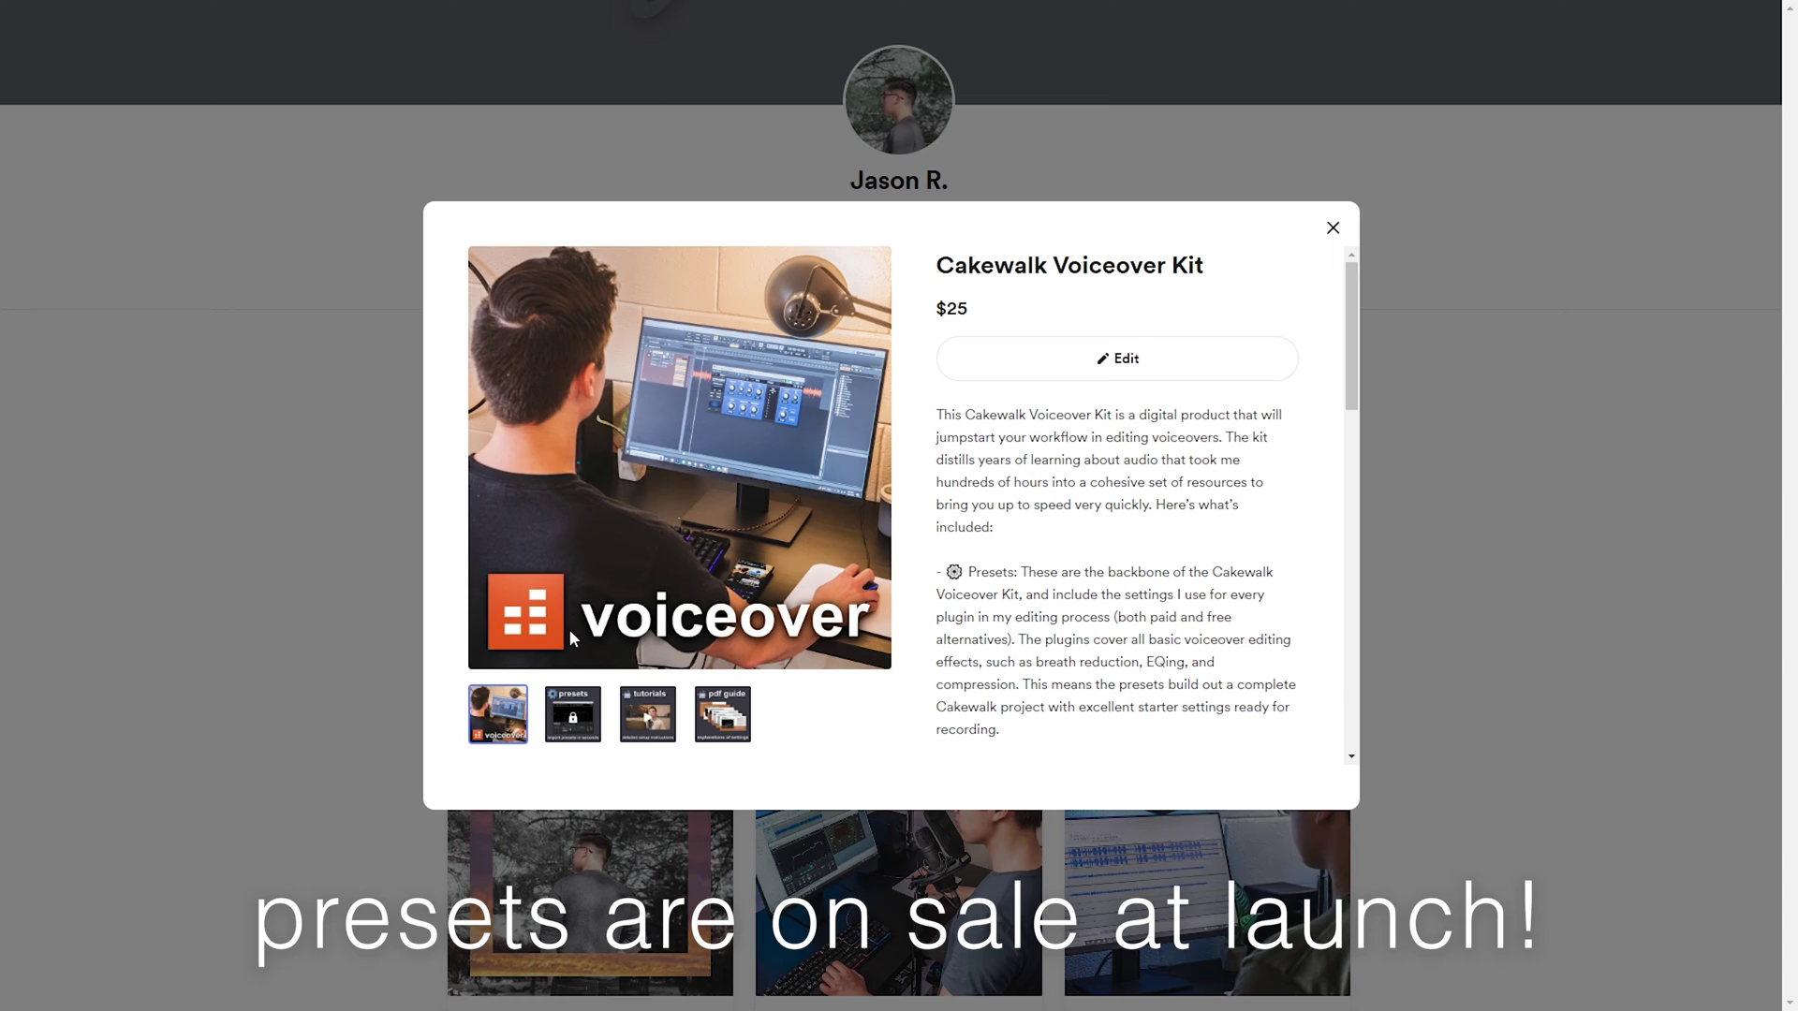
pyautogui.click(575, 715)
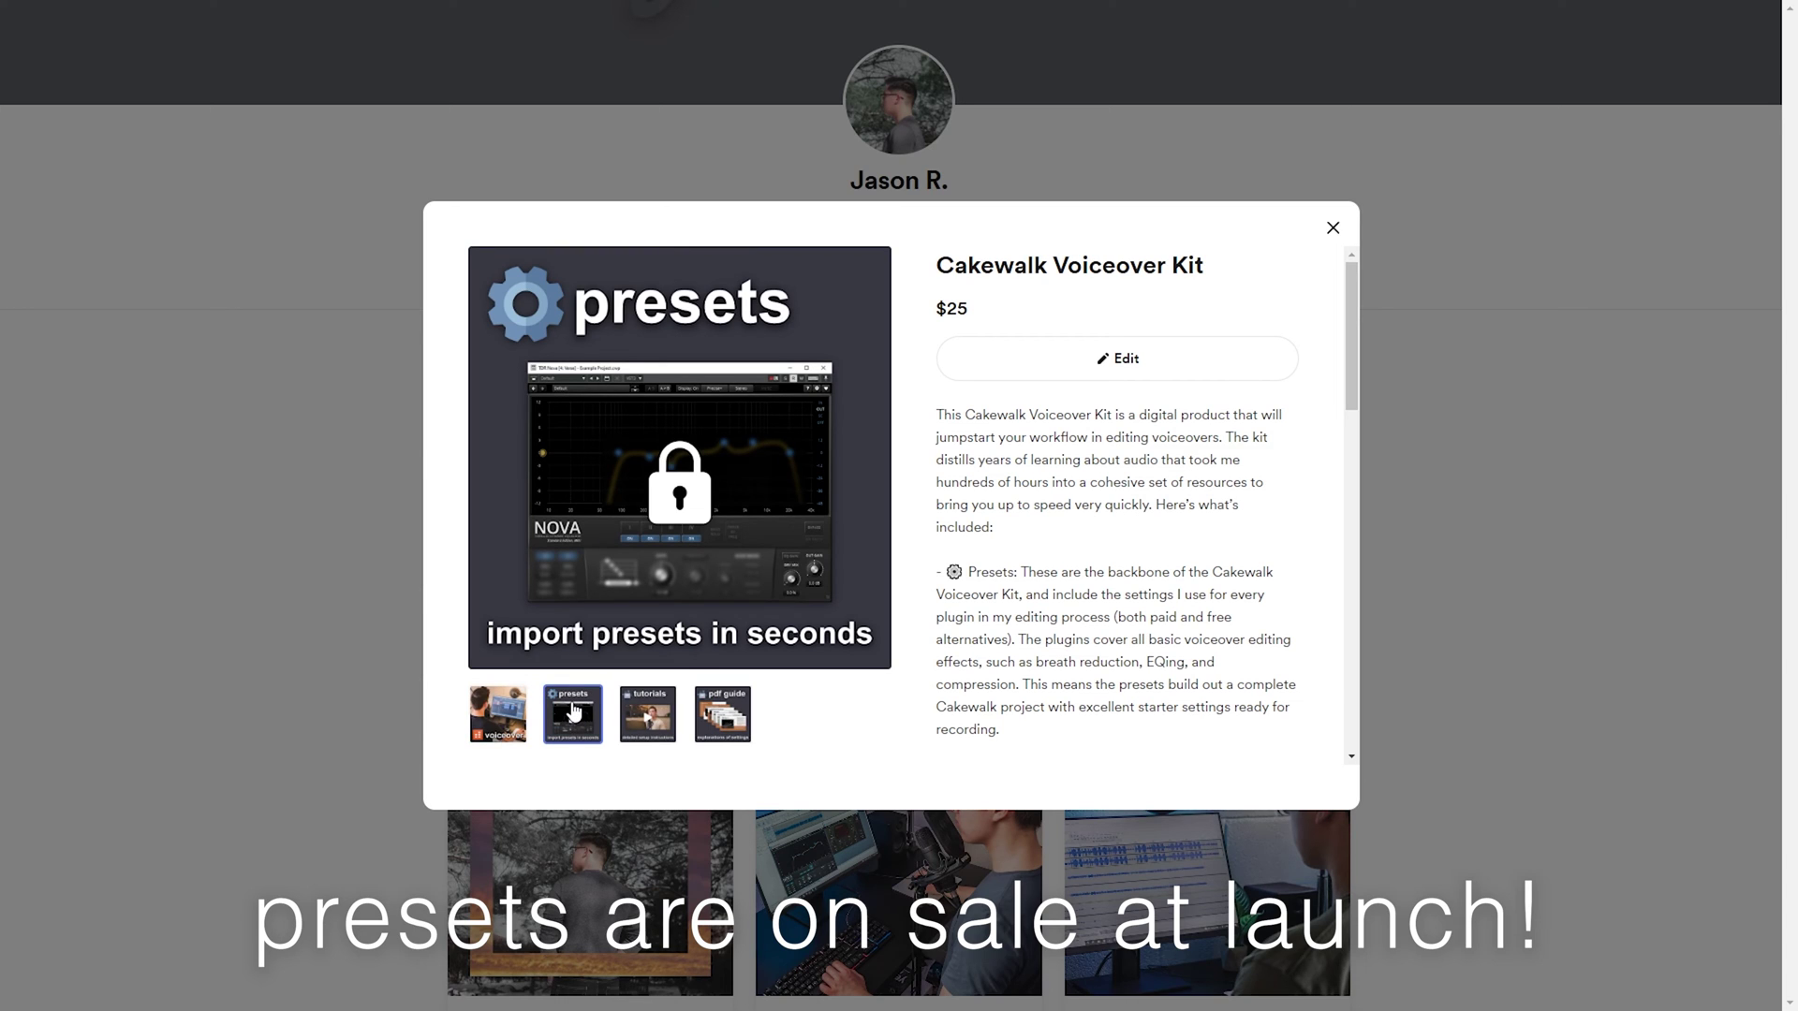
pyautogui.click(651, 716)
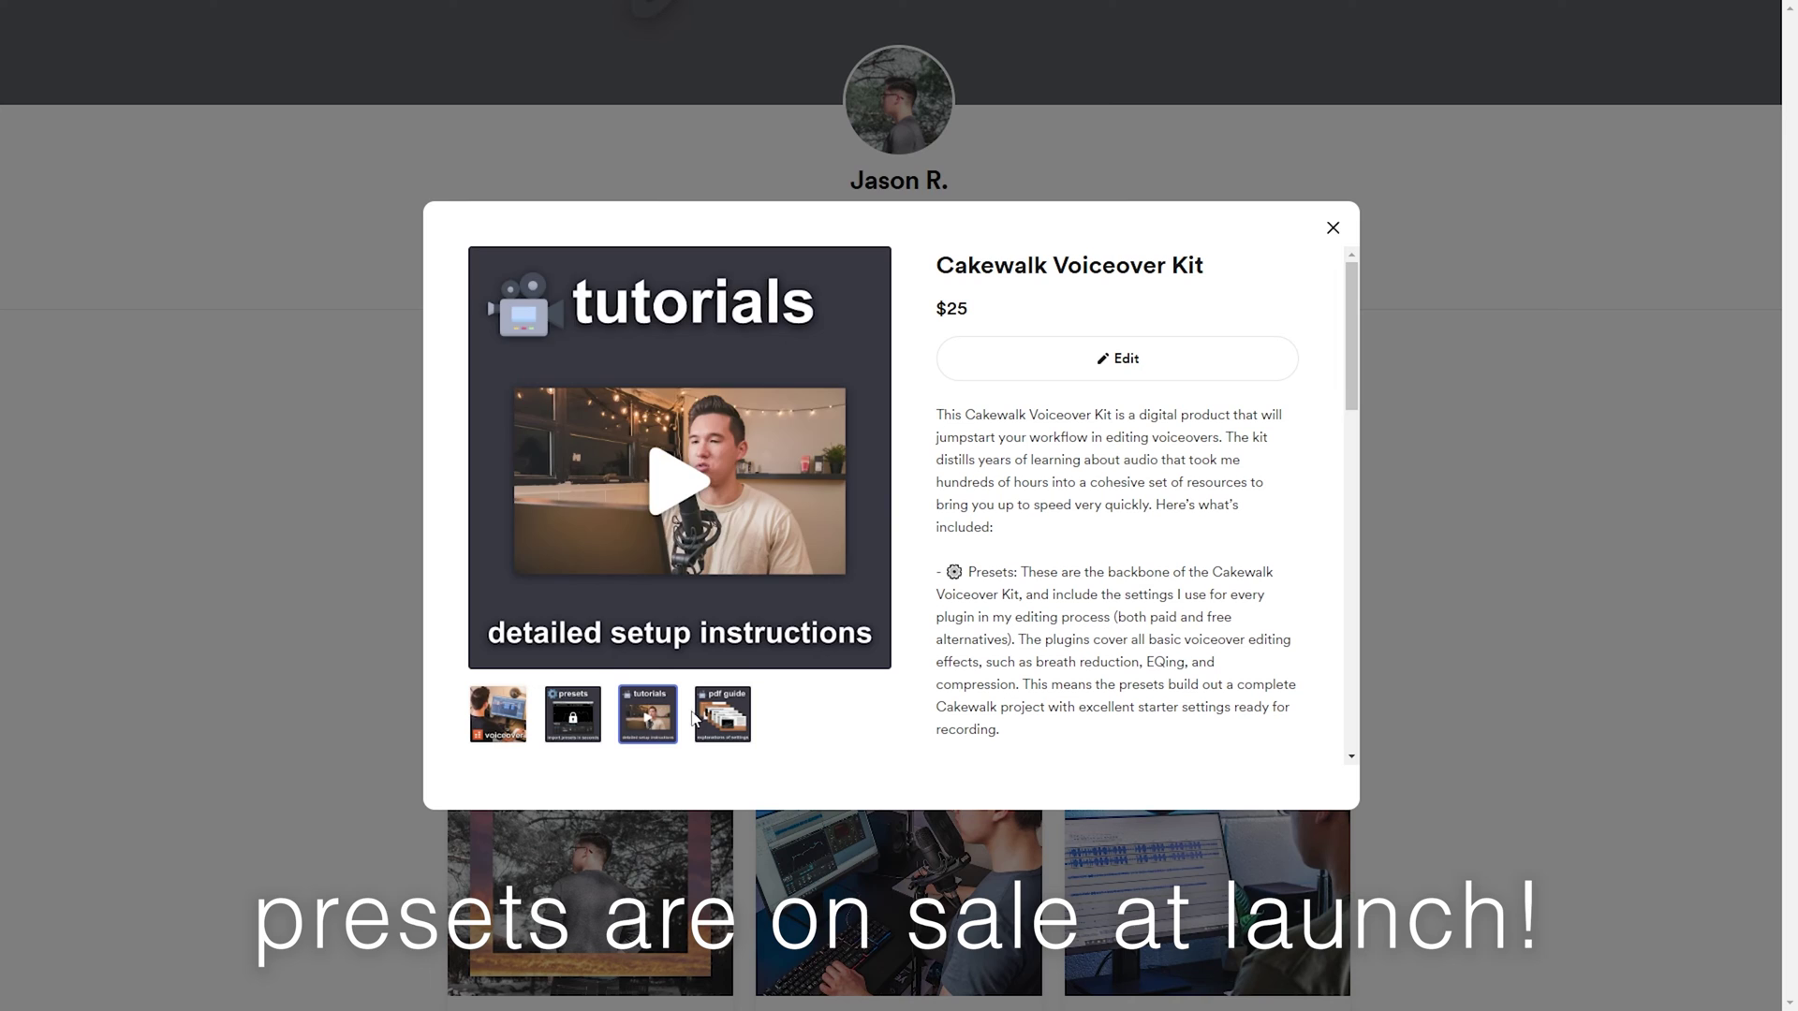
pyautogui.click(721, 713)
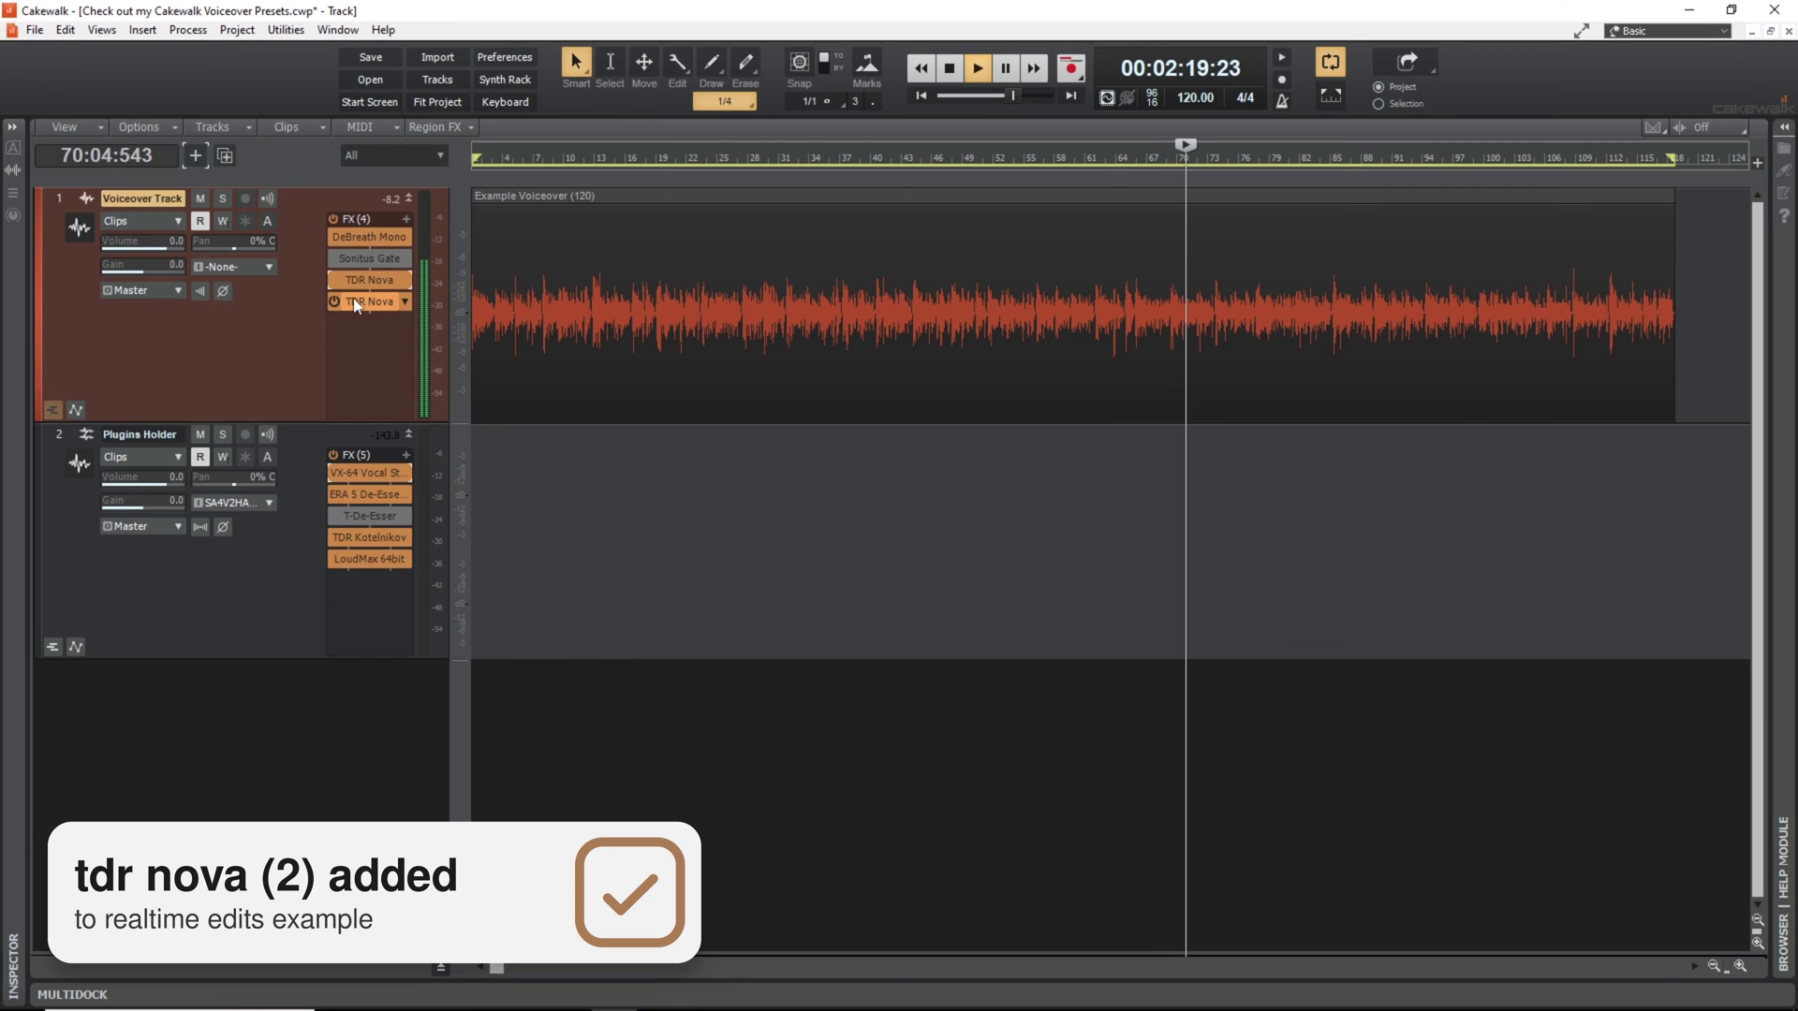
pyautogui.doubleClick(357, 302)
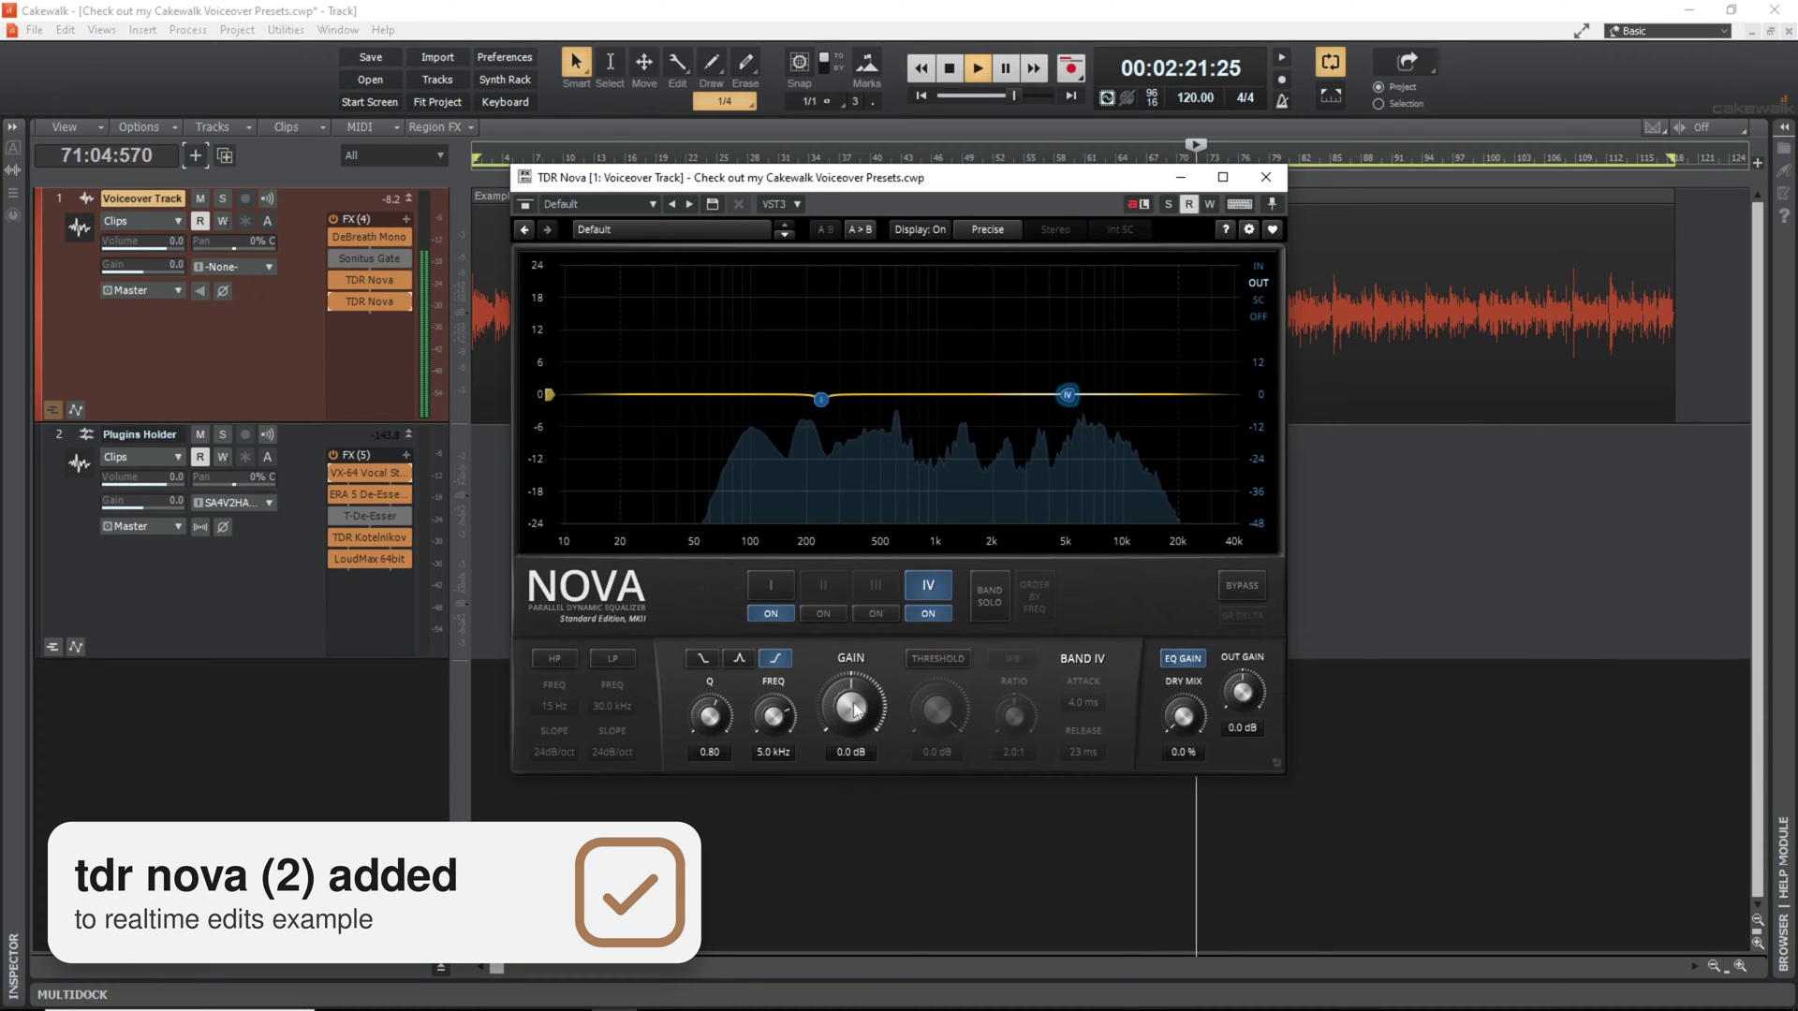
# - Set the second Nova's band IV to 6.0 dB and band III to -17 dB threshold, then add VX-64
pyautogui.moveTo(856, 709); pyautogui.dragTo(857, 667)
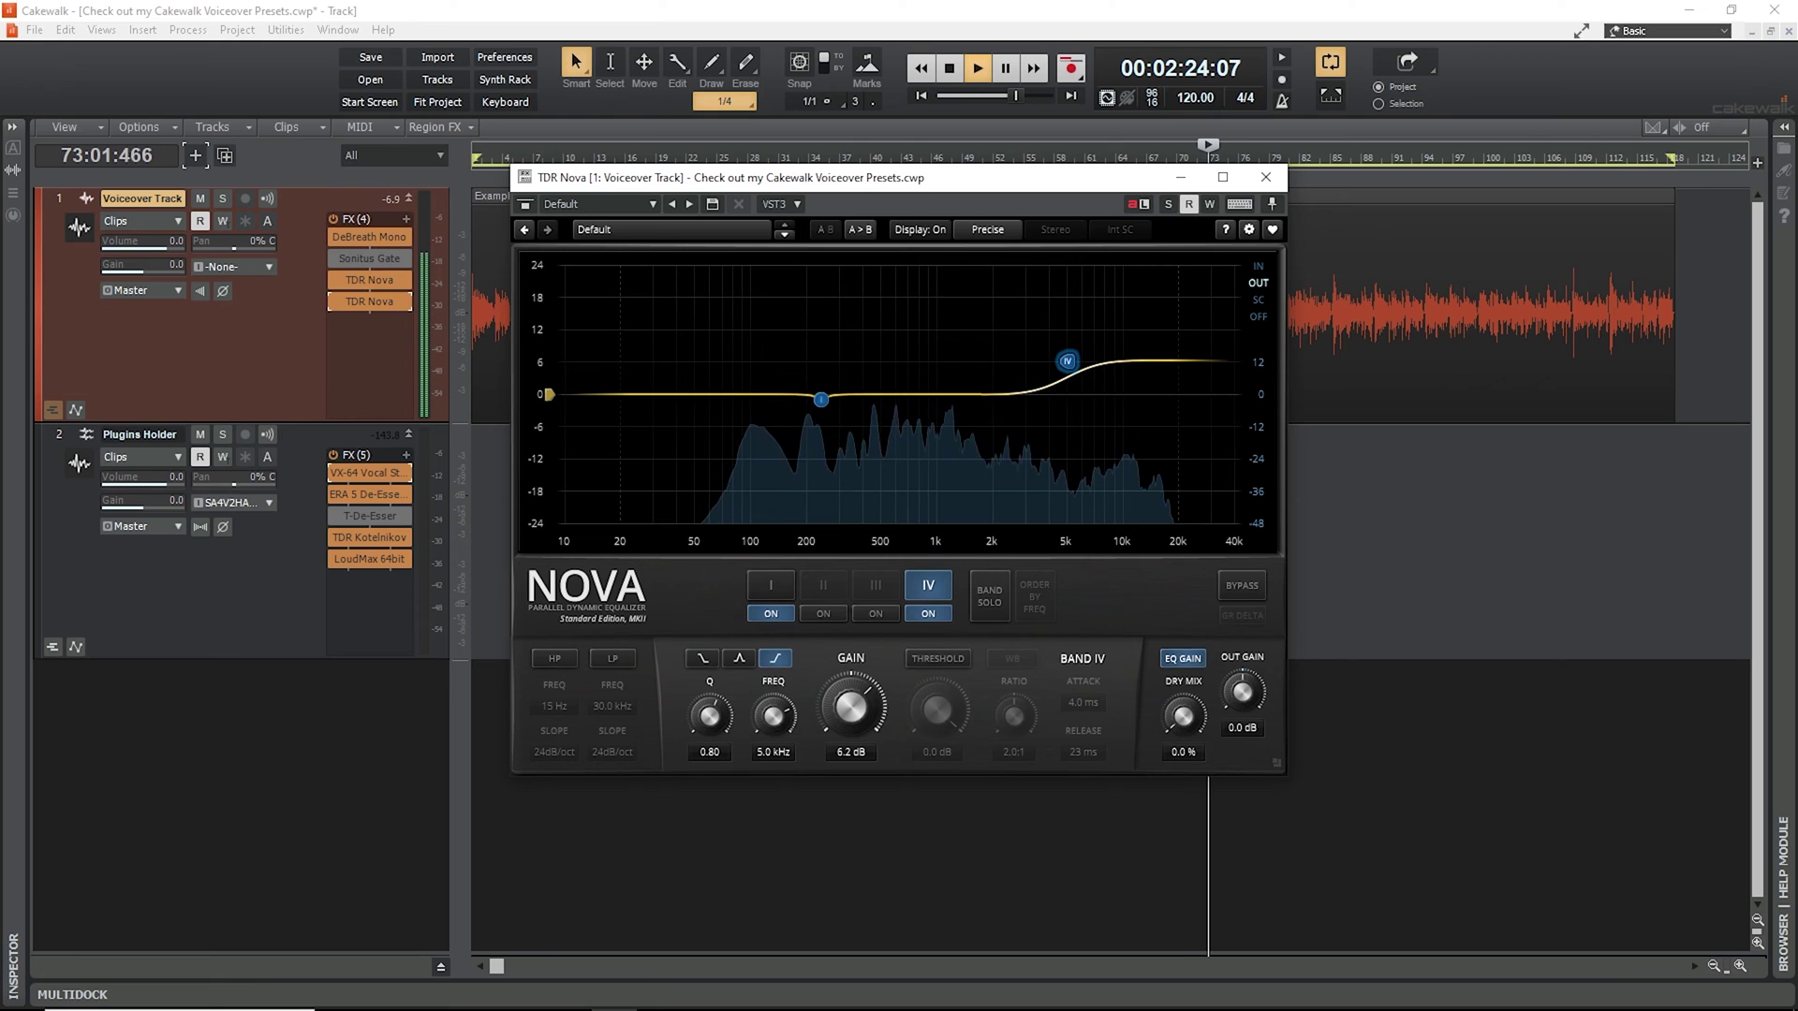
pyautogui.click(739, 659)
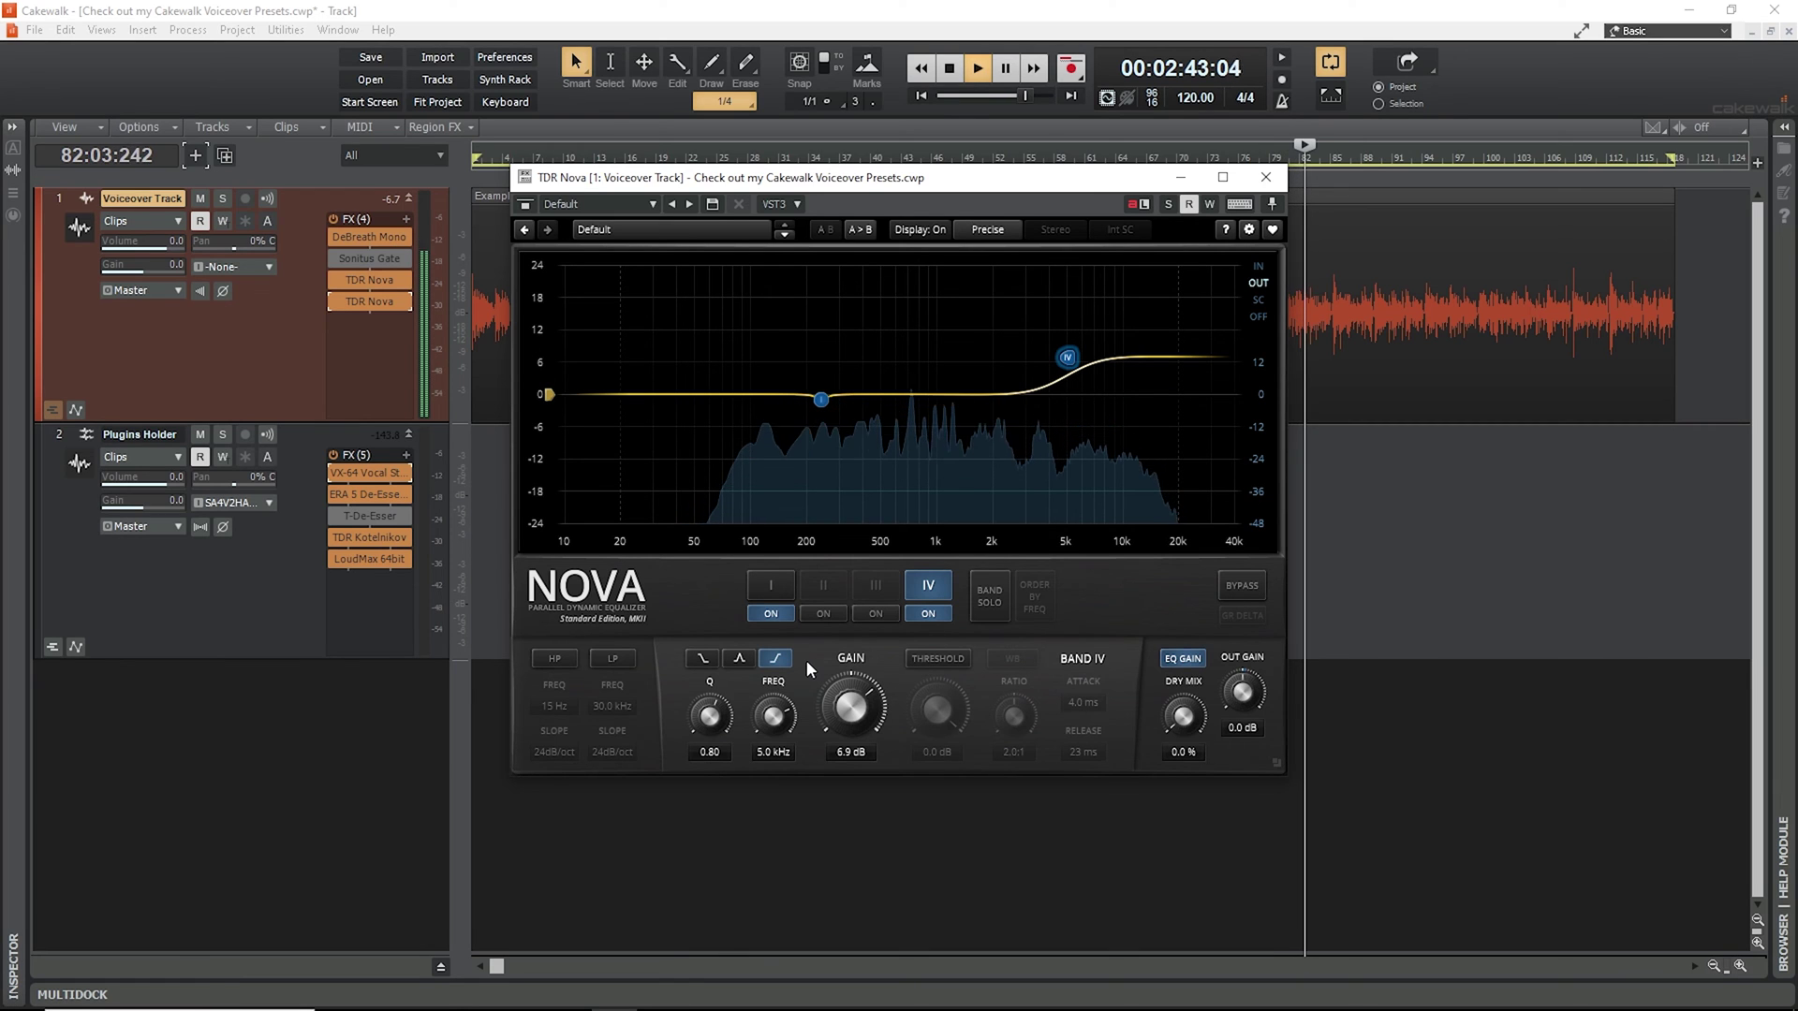
pyautogui.moveTo(859, 709); pyautogui.dragTo(858, 724)
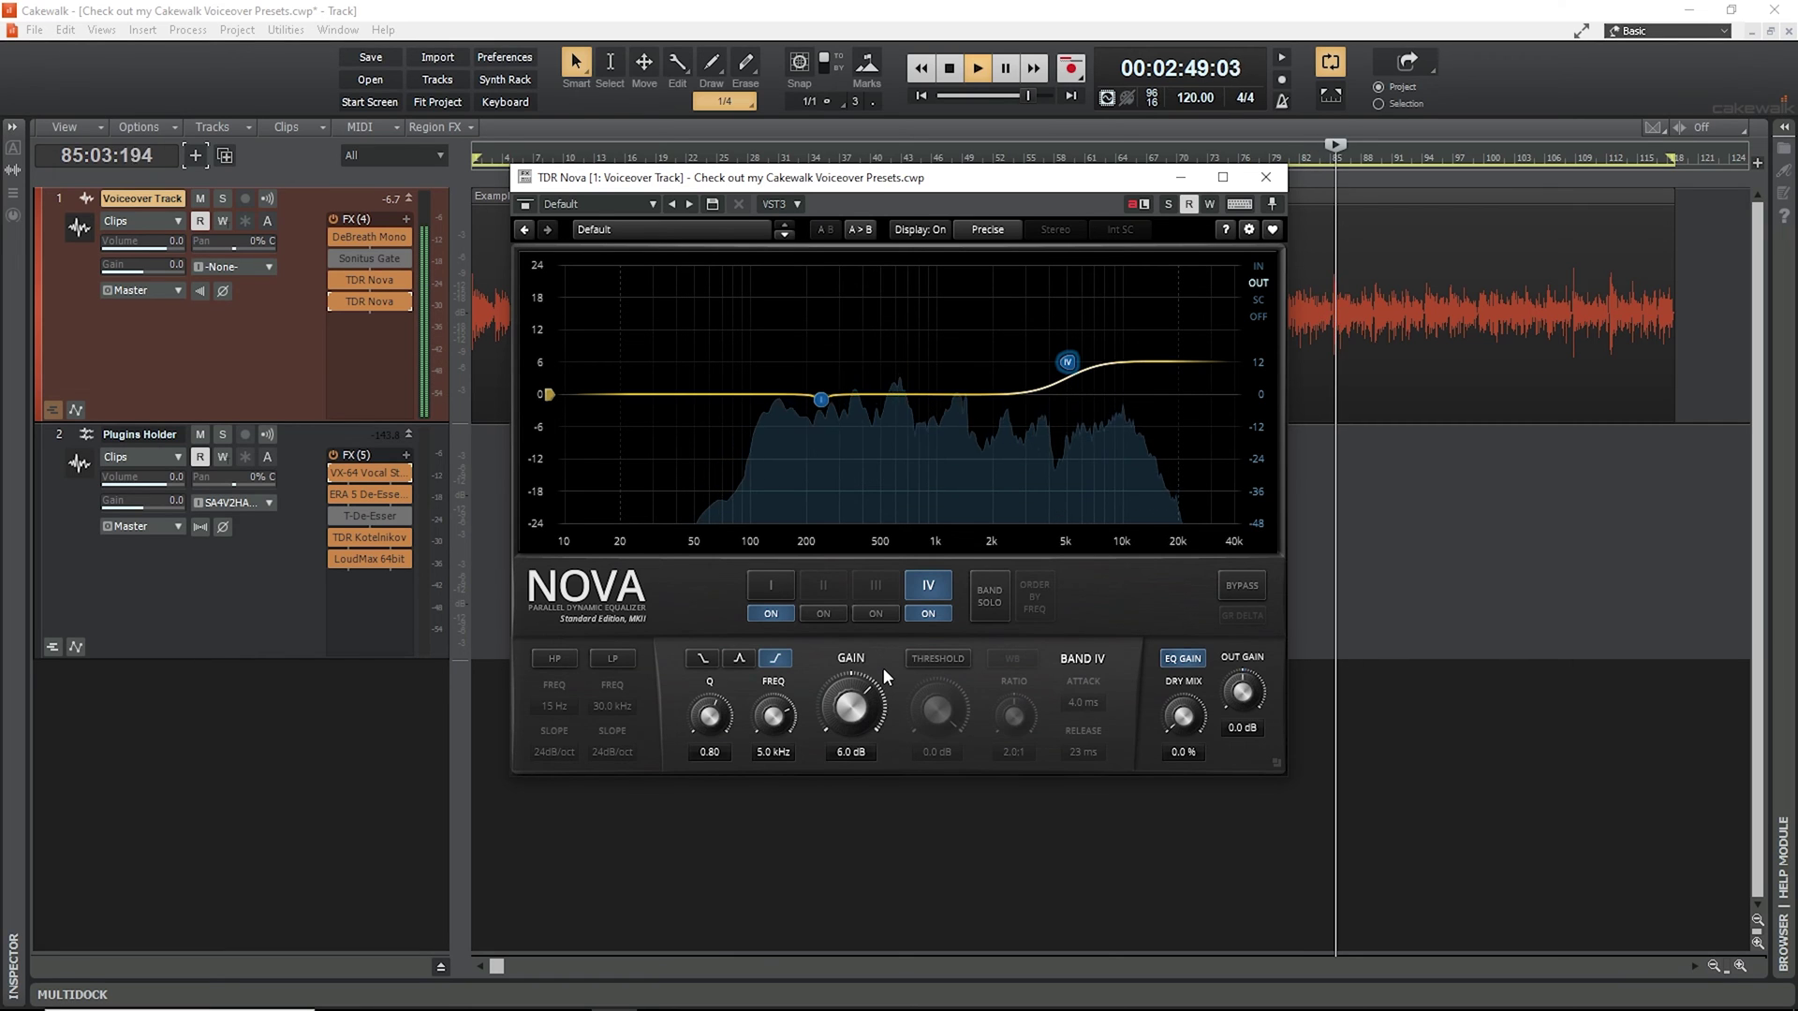
pyautogui.click(876, 614)
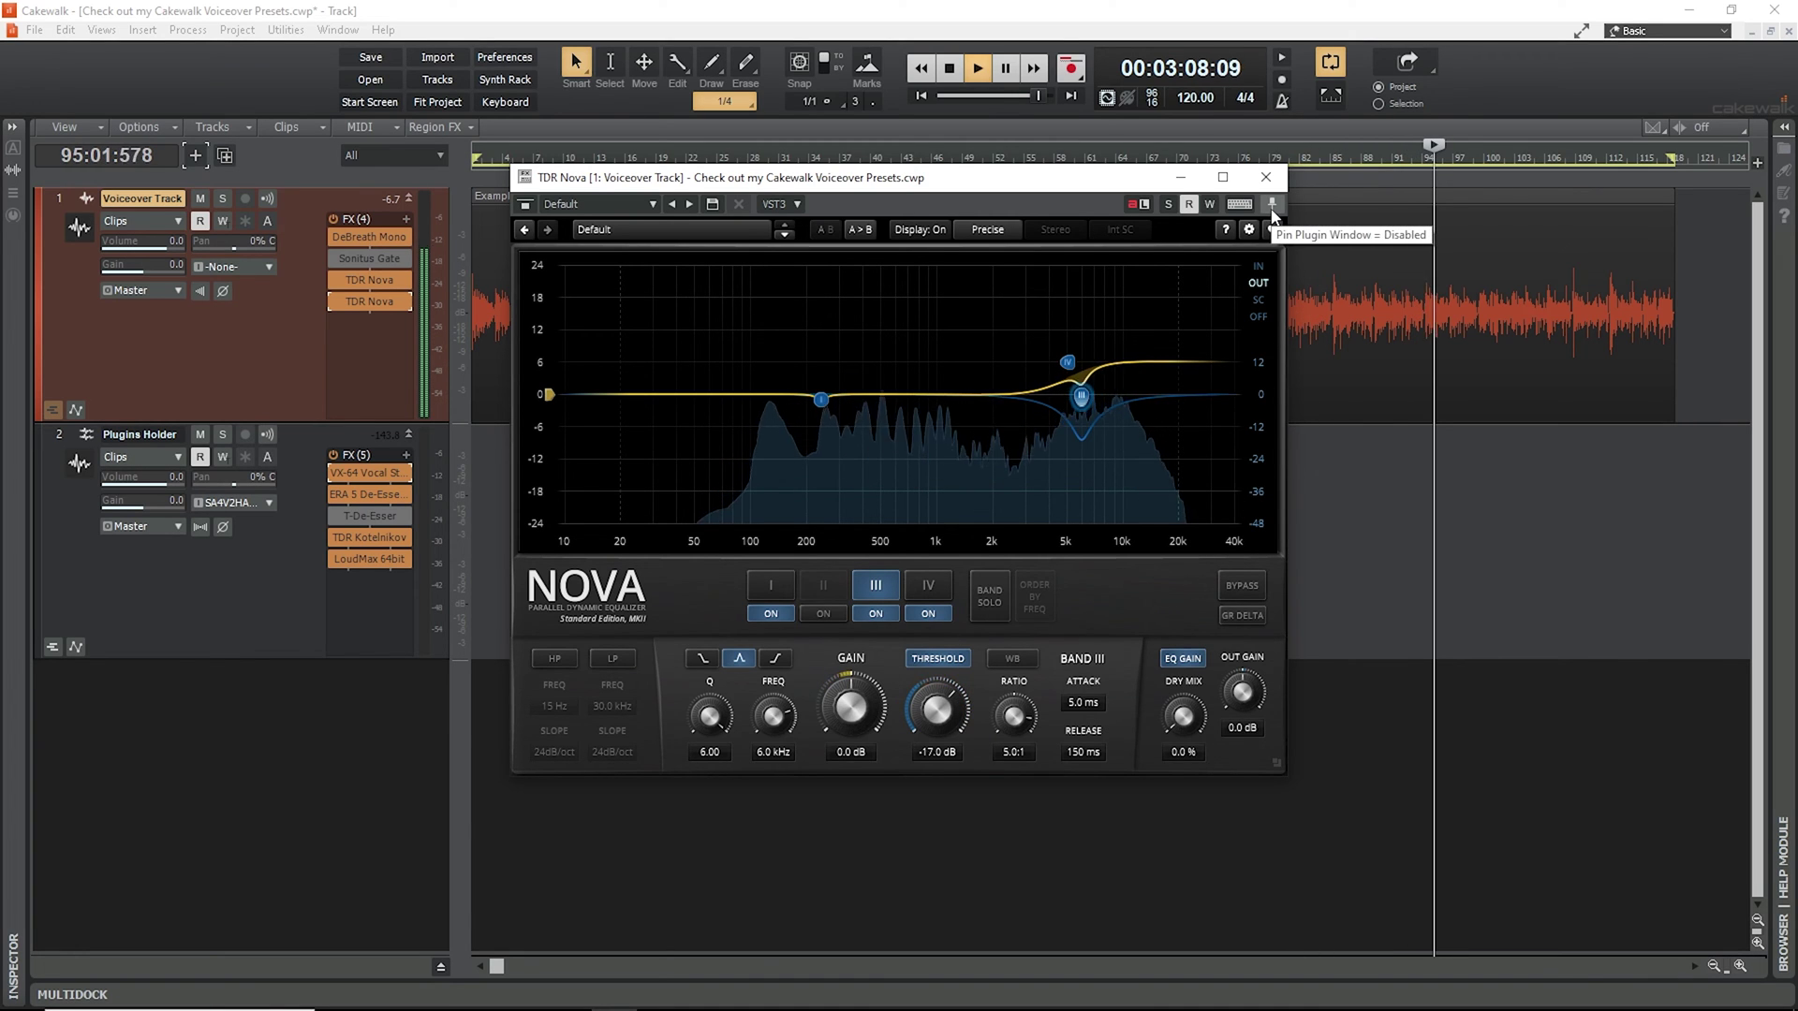
pyautogui.click(1266, 177)
pyautogui.moveTo(370, 473); pyautogui.dragTo(354, 328)
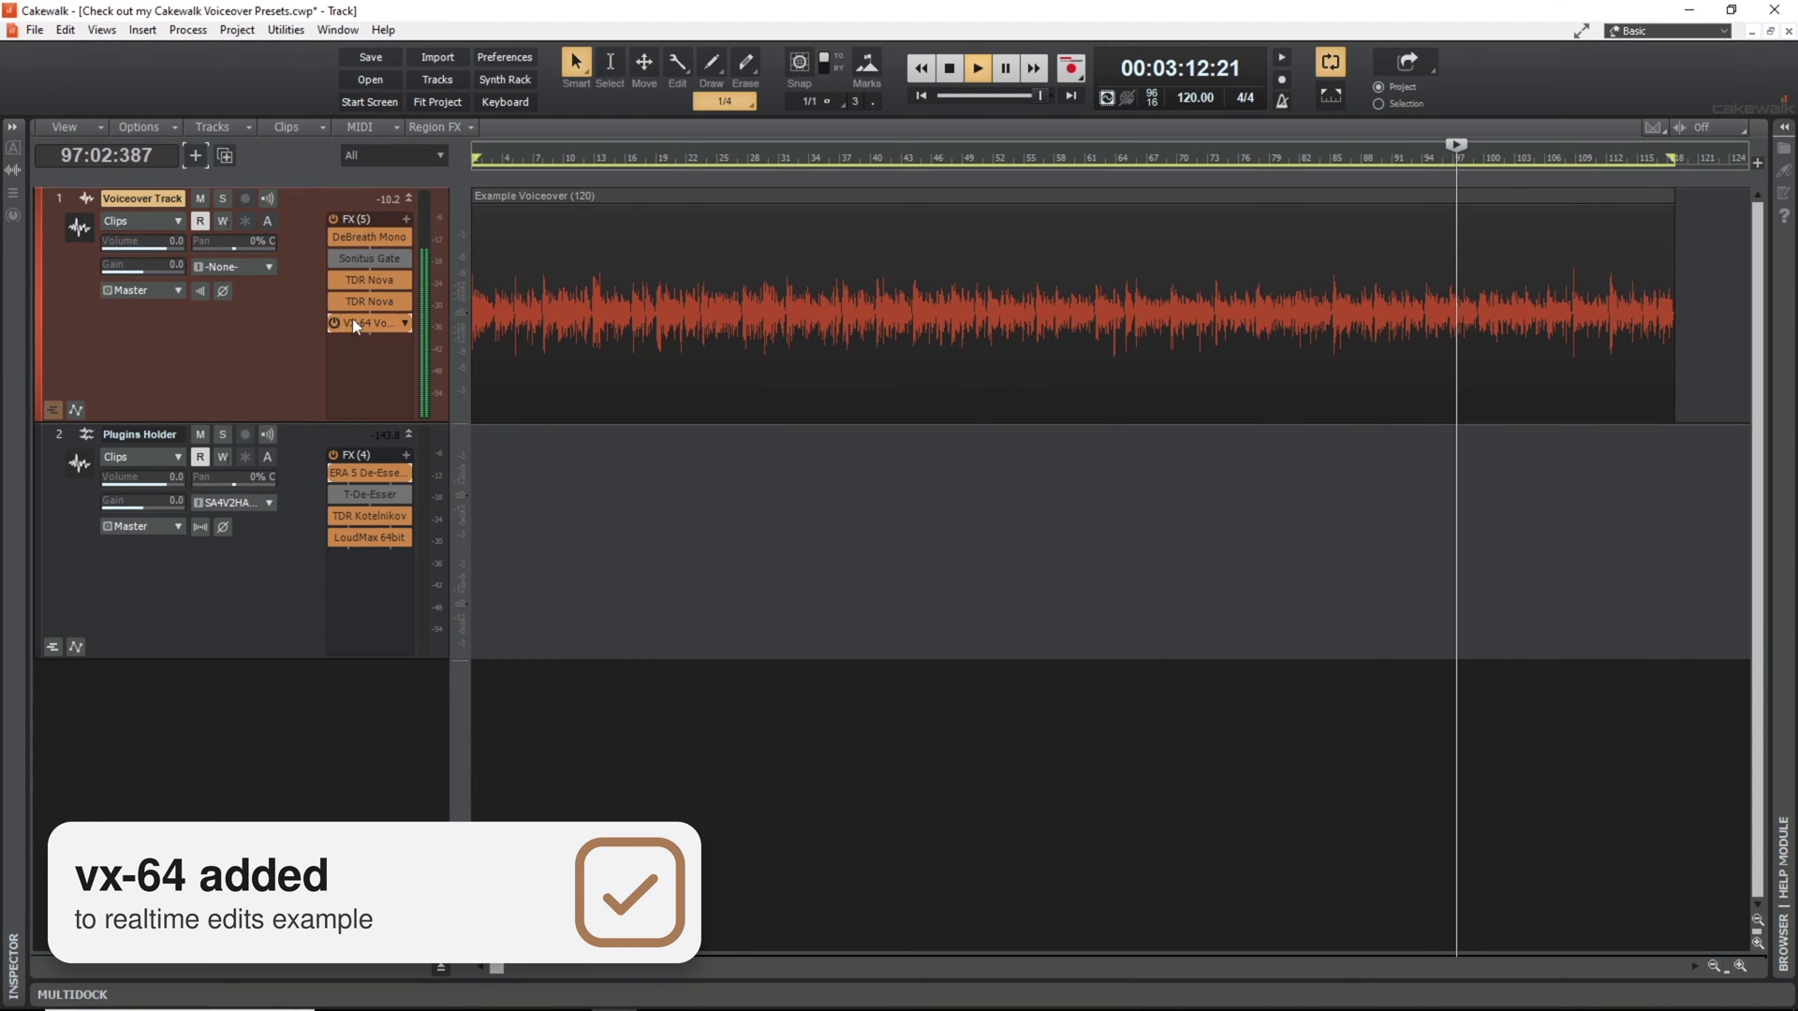
# - Set the VX-64 de-esser frequency to 6000 Hz and its depth to 68%
pyautogui.doubleClick(356, 323)
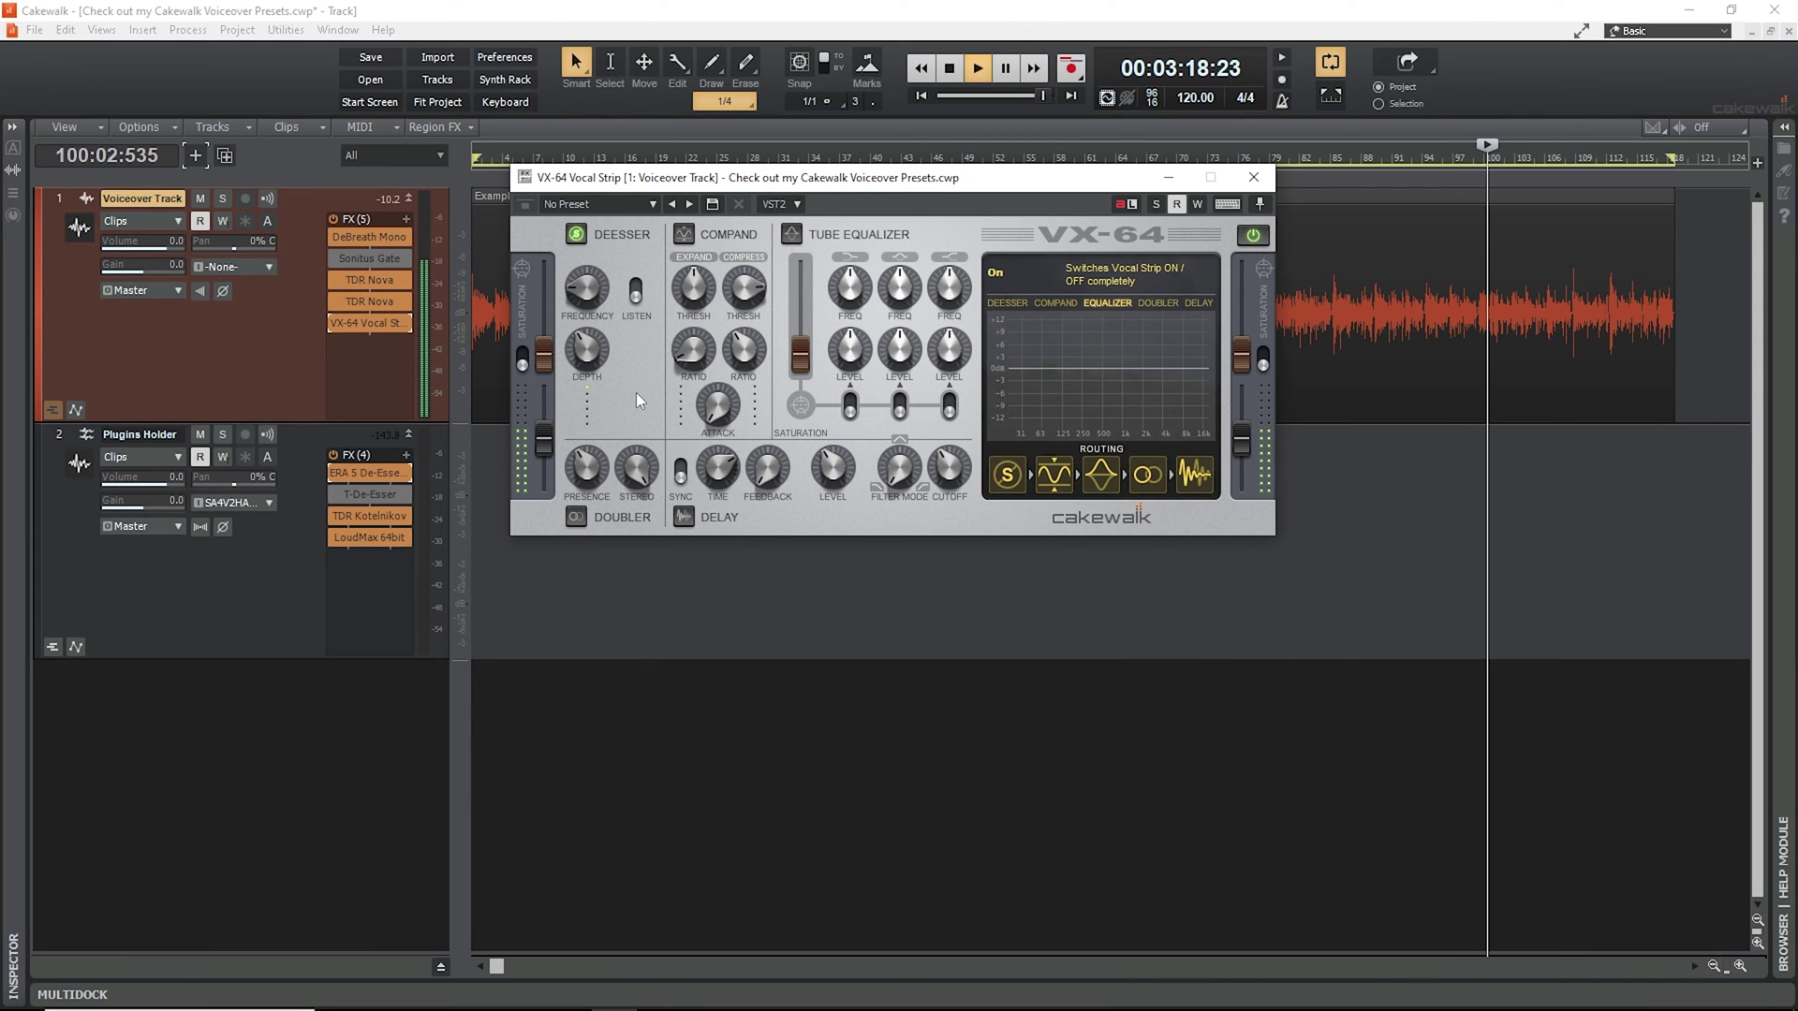
pyautogui.moveTo(586, 289)
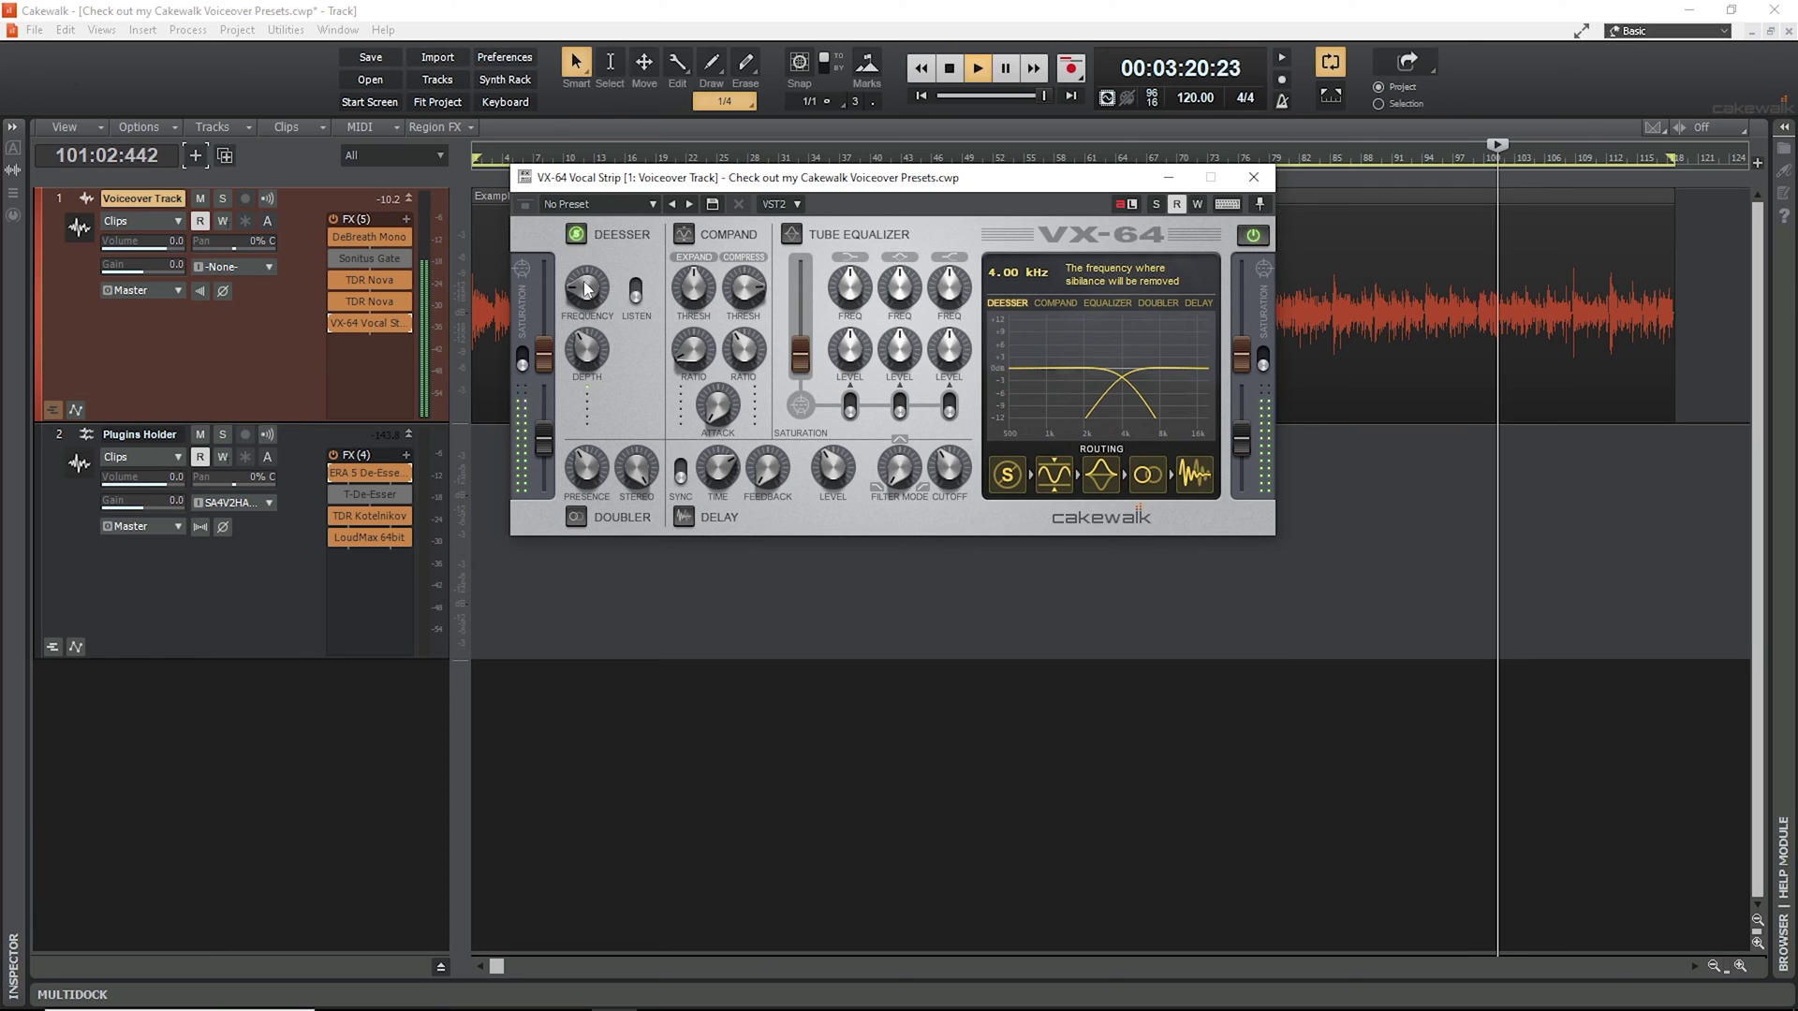
pyautogui.click(1013, 272)
pyautogui.write('6000')
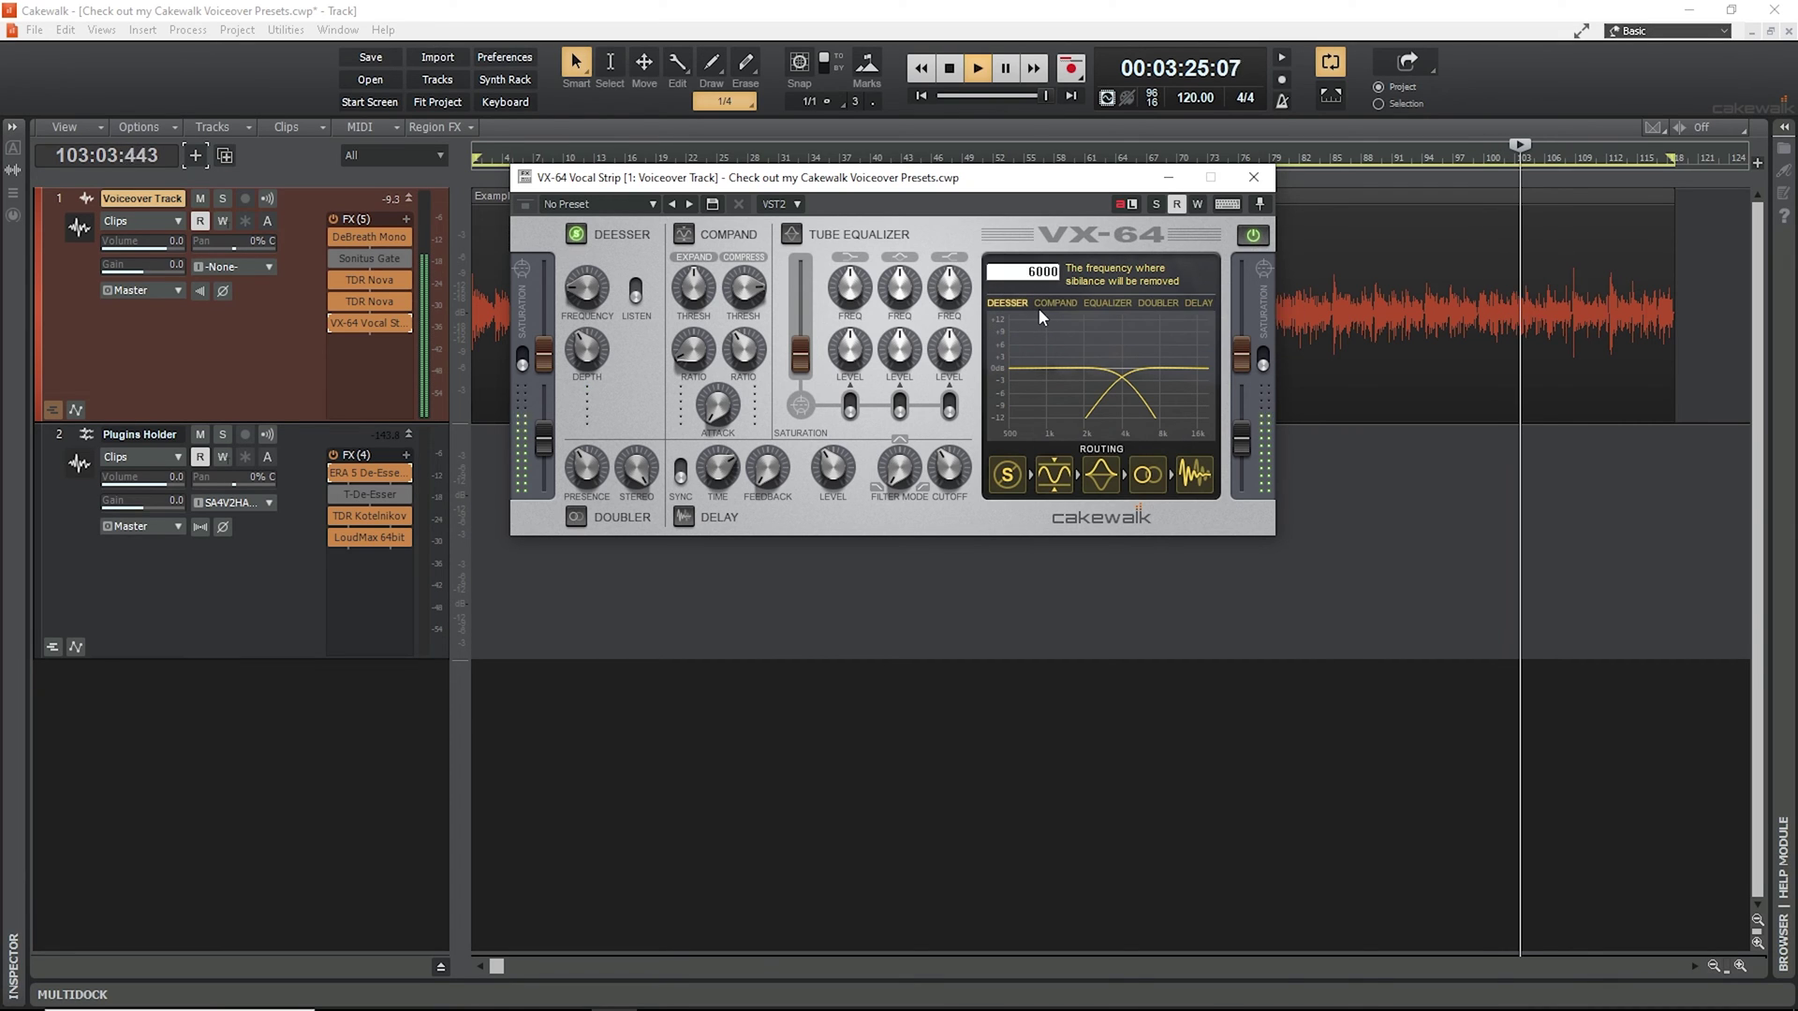
pyautogui.press('Return')
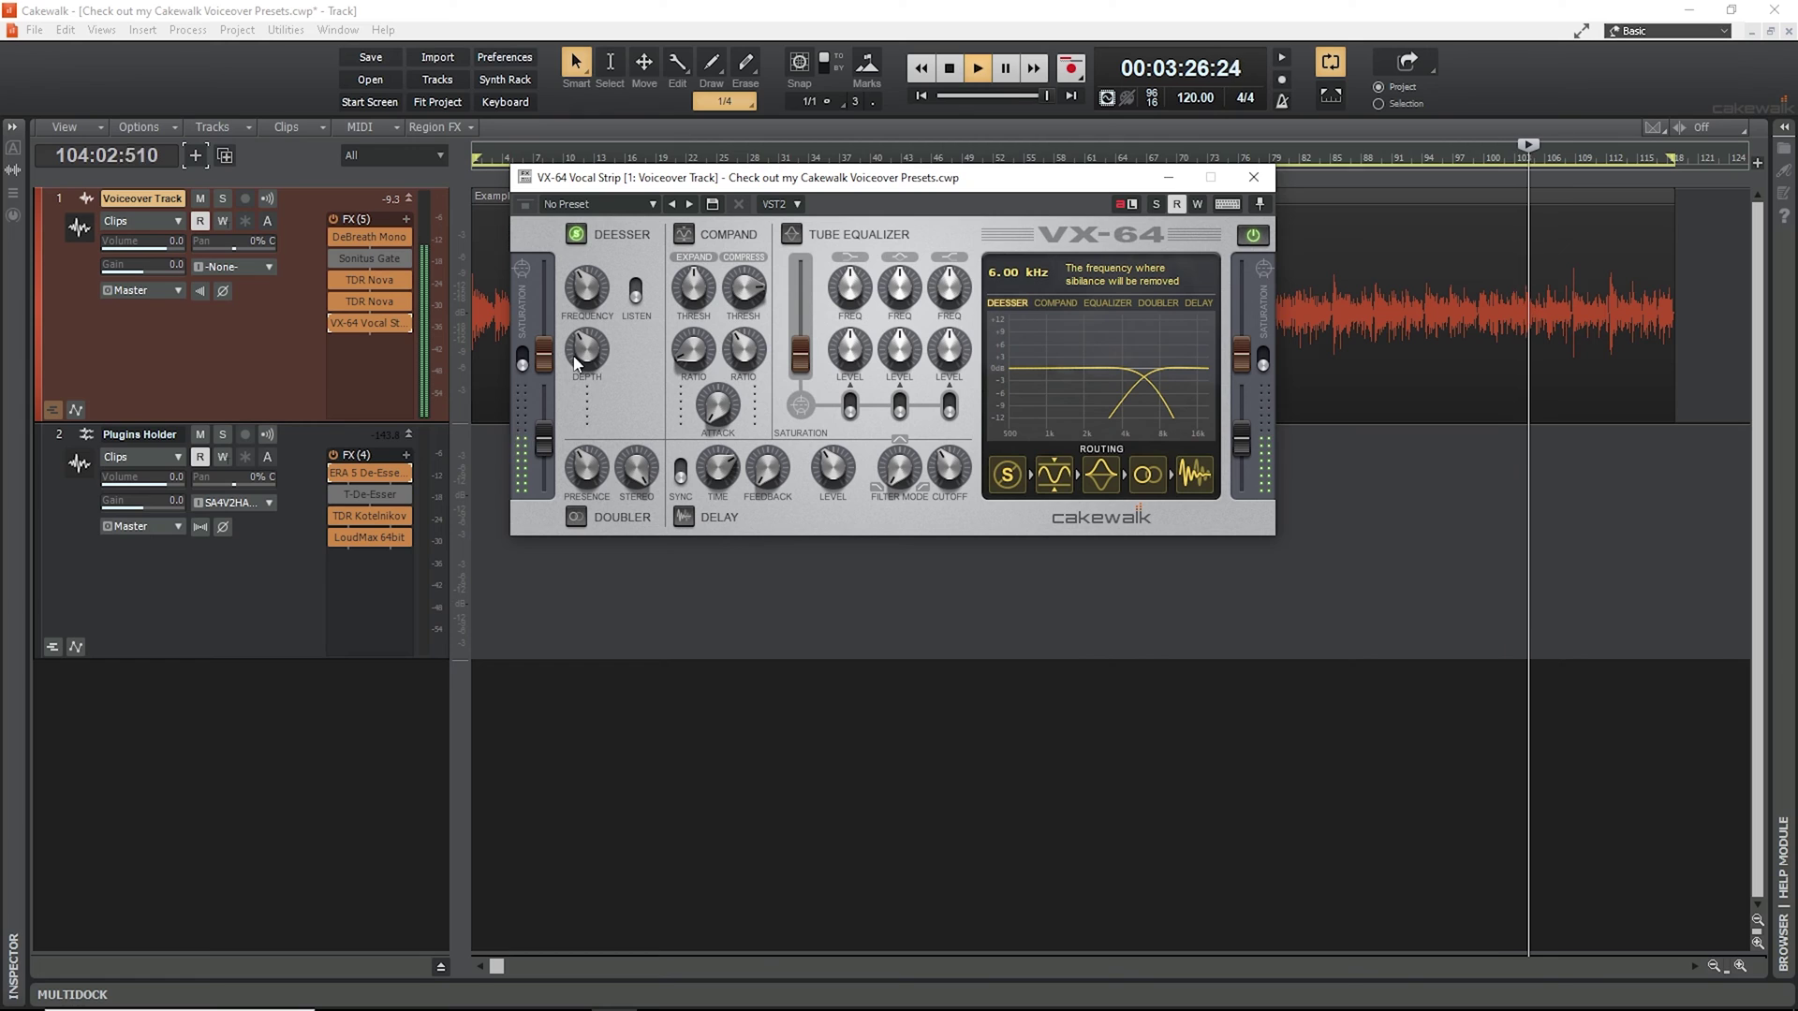
pyautogui.moveTo(602, 313); pyautogui.dragTo(602, 310)
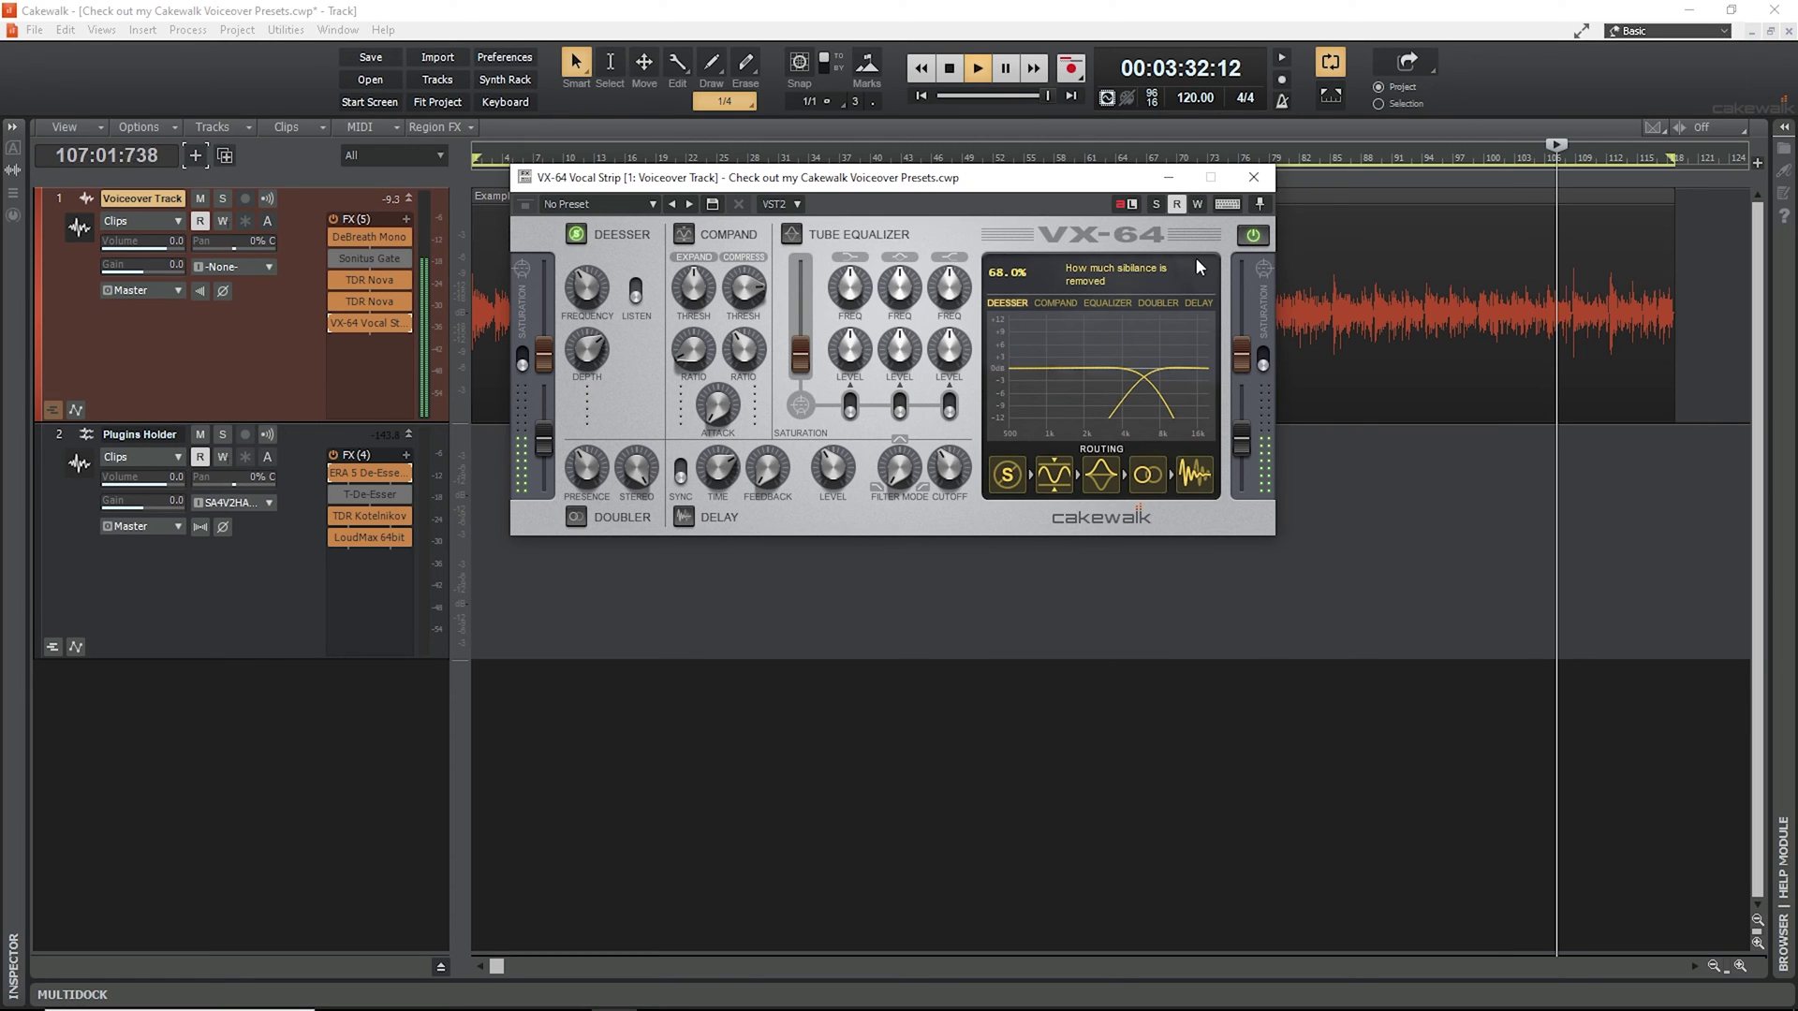
pyautogui.click(1253, 177)
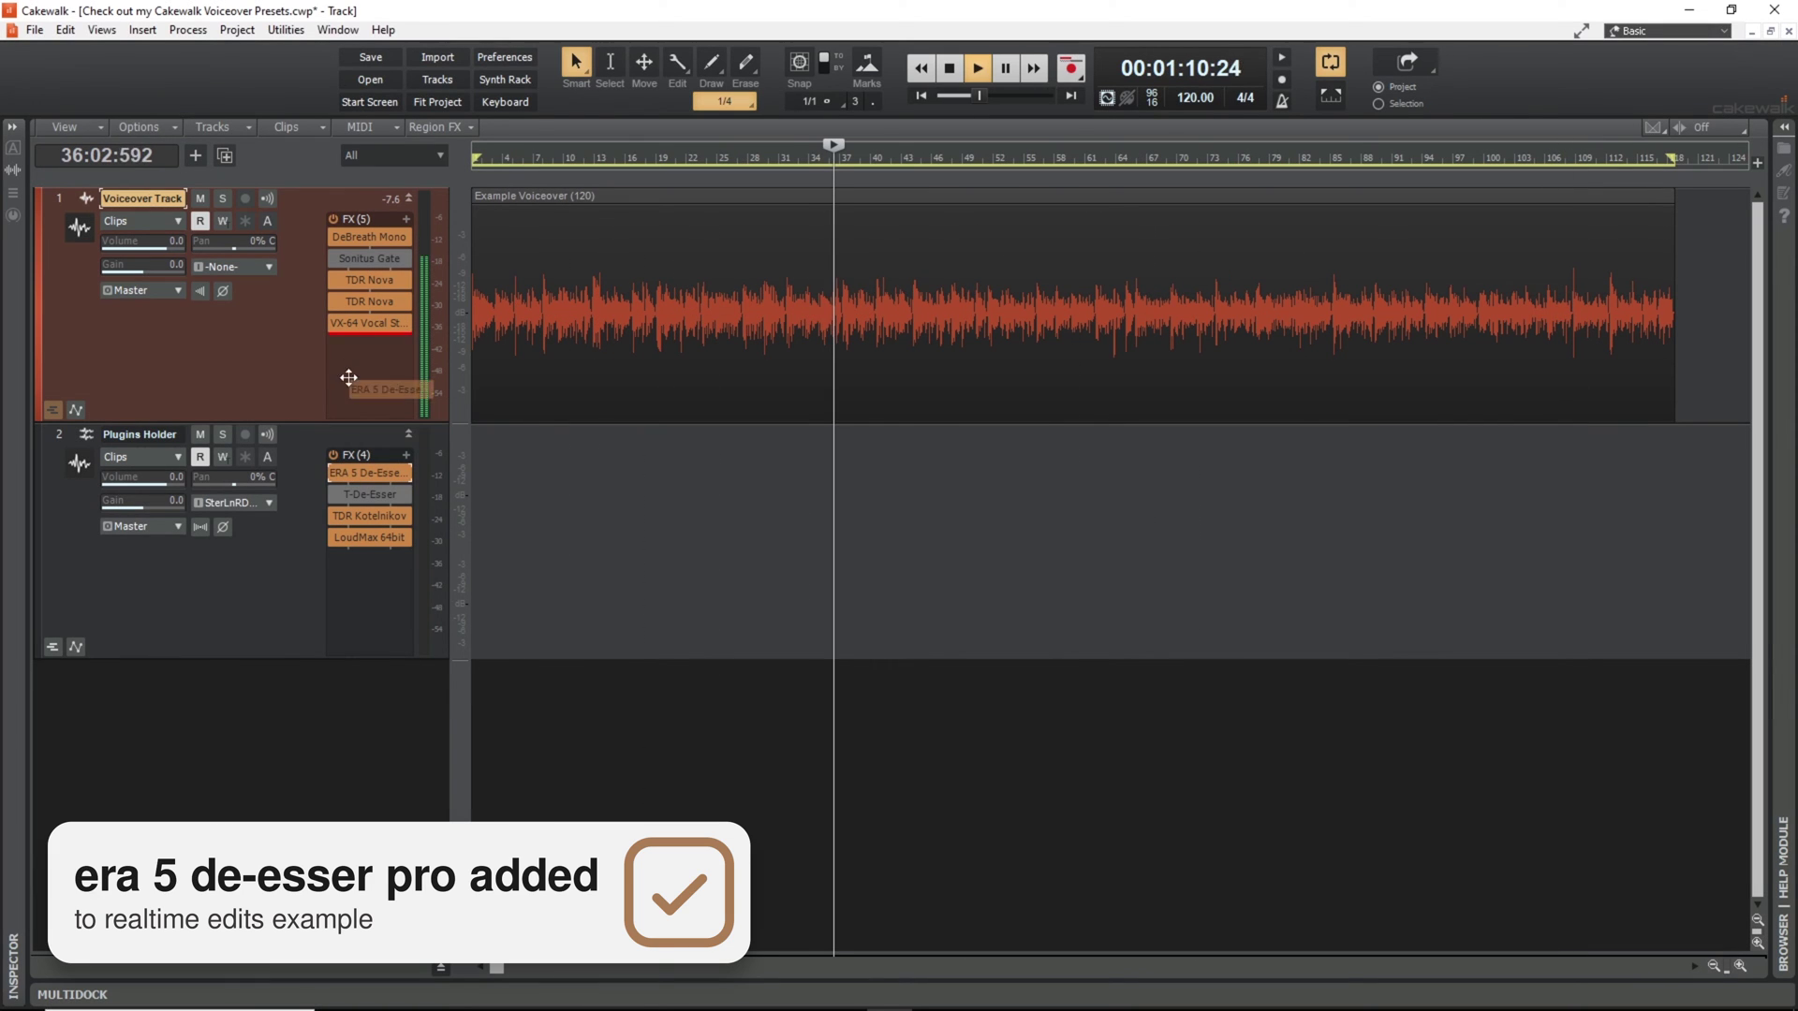
# - Add ERA 5 De-Esser Pro to the Voiceover Track with its processing at 65%
pyautogui.moveTo(341, 381); pyautogui.dragTo(365, 347)
pyautogui.doubleClick(368, 345)
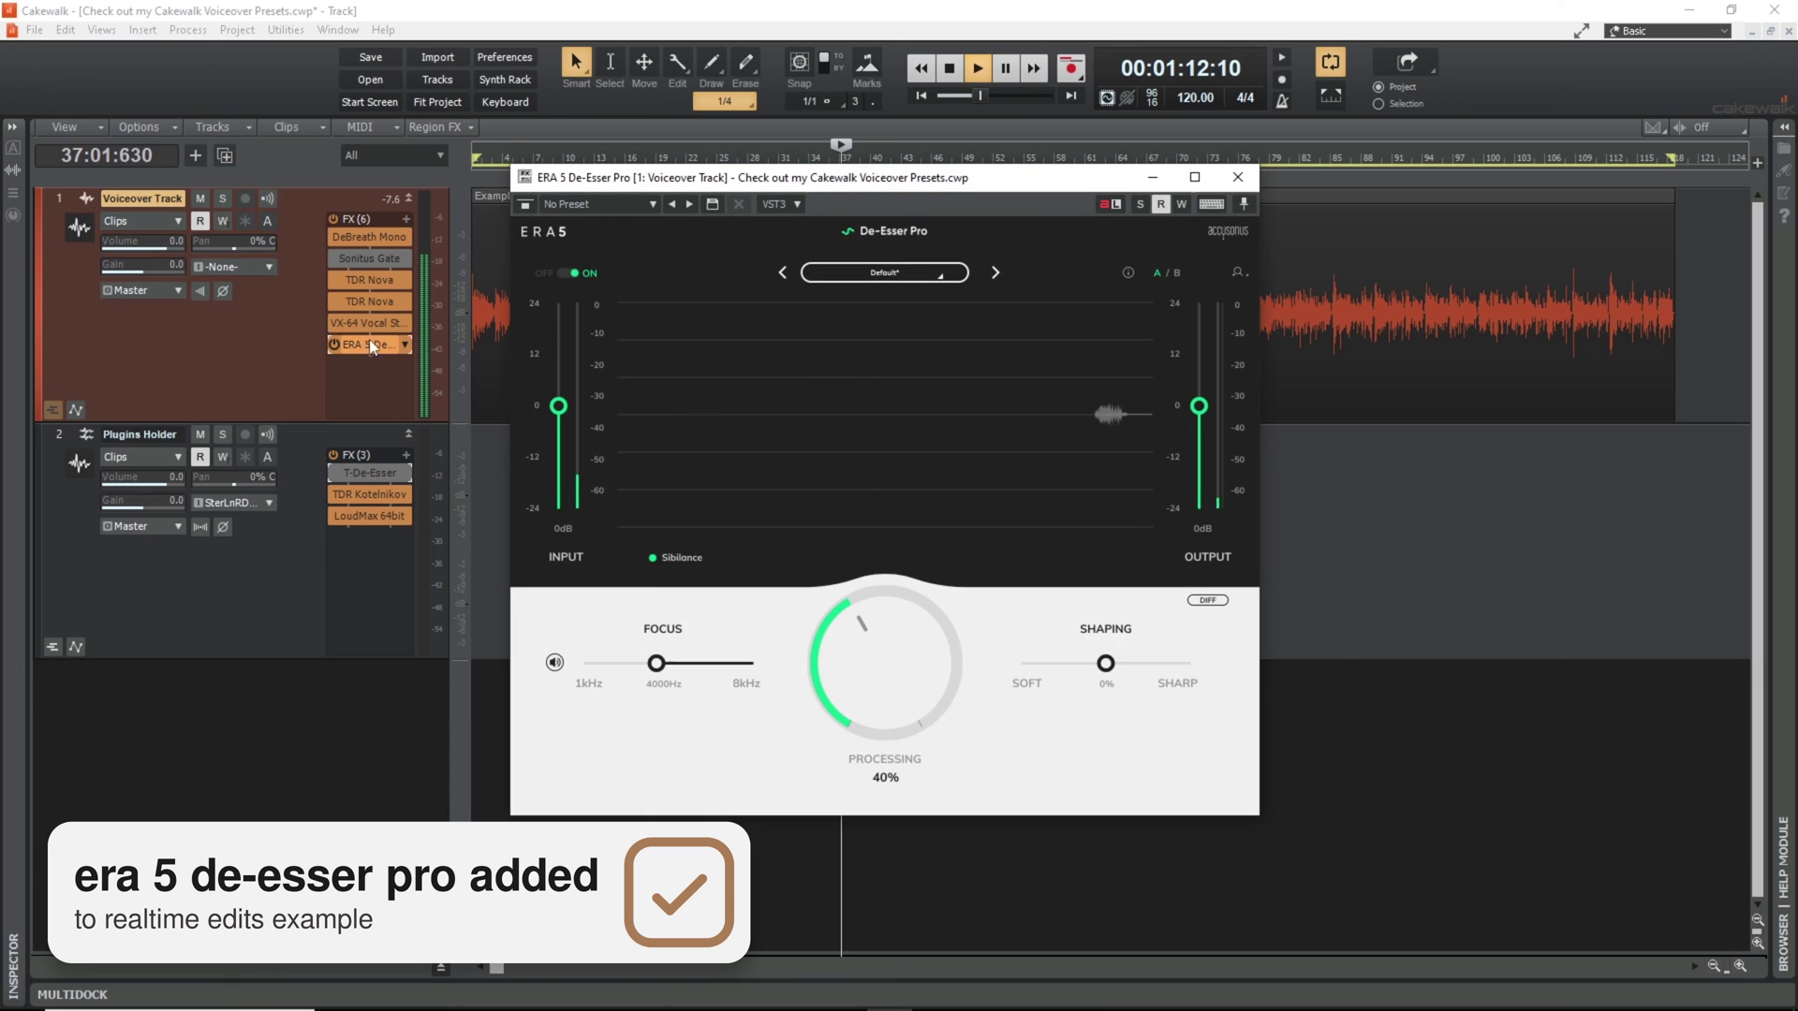
pyautogui.moveTo(895, 649); pyautogui.dragTo(902, 595)
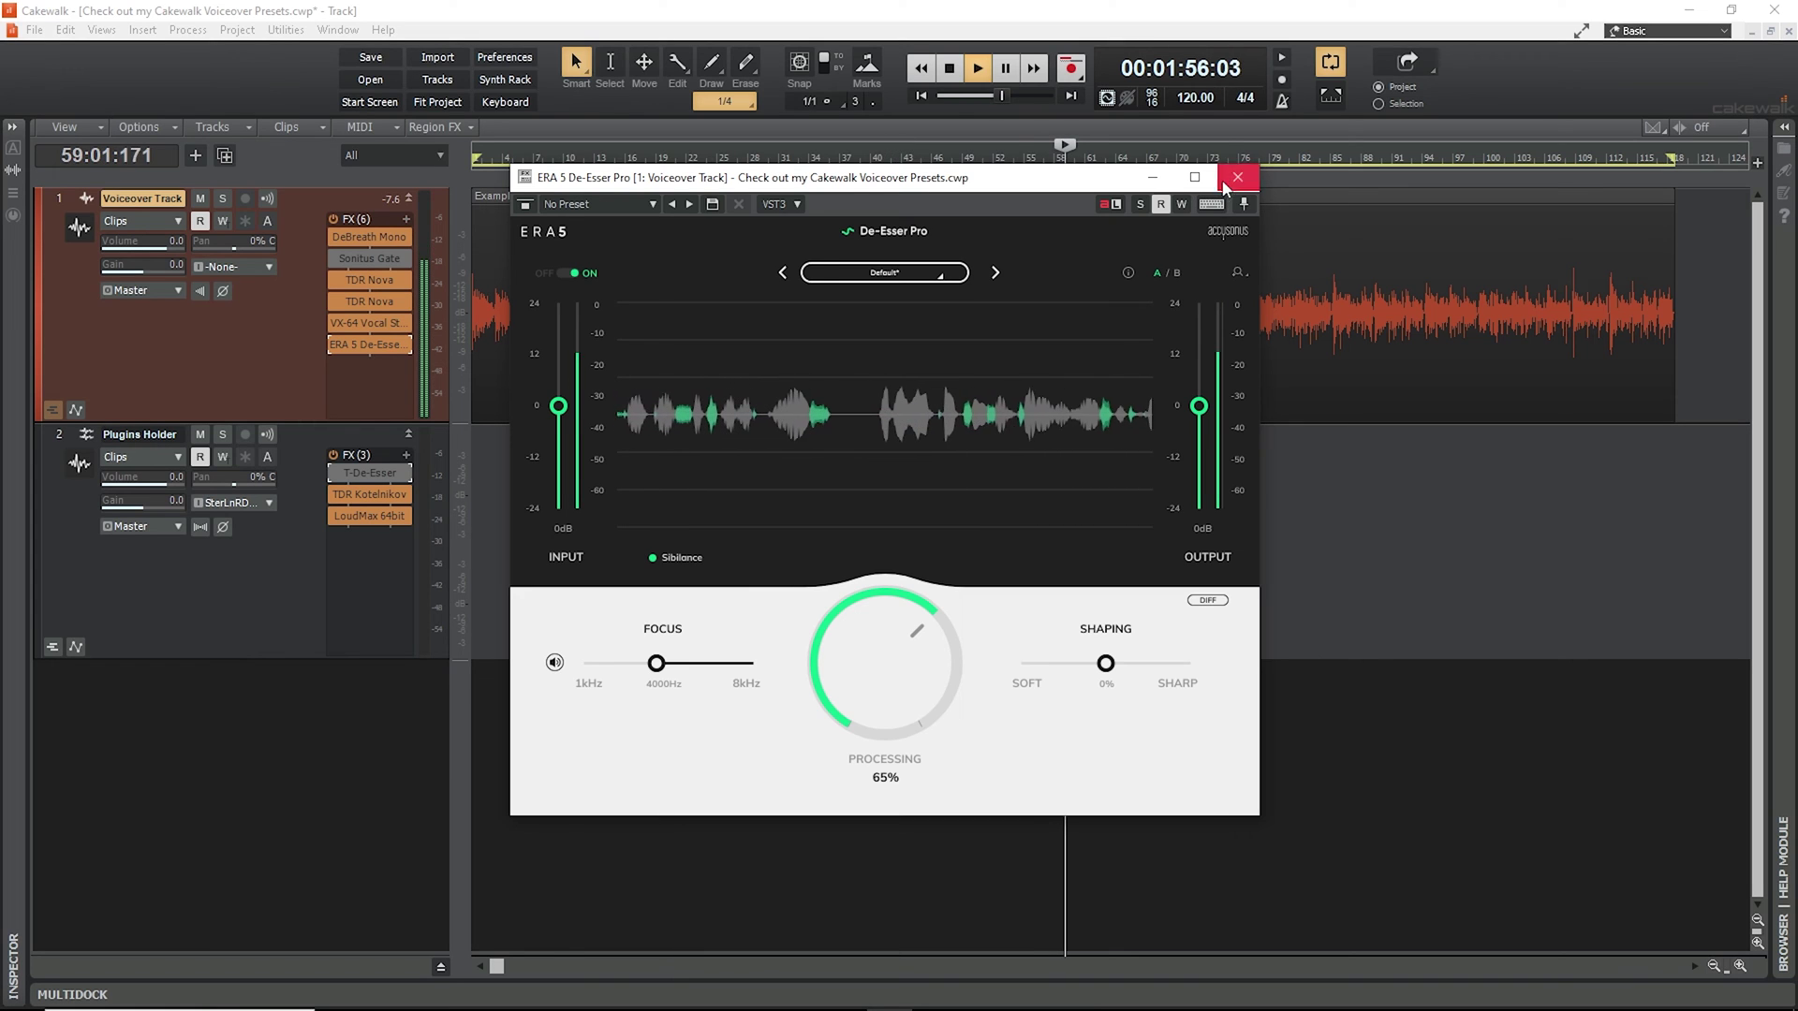
pyautogui.click(1236, 178)
# - Add T-De-Esser using the High range with processing around -42.8 dB
pyautogui.moveTo(369, 473); pyautogui.dragTo(340, 367)
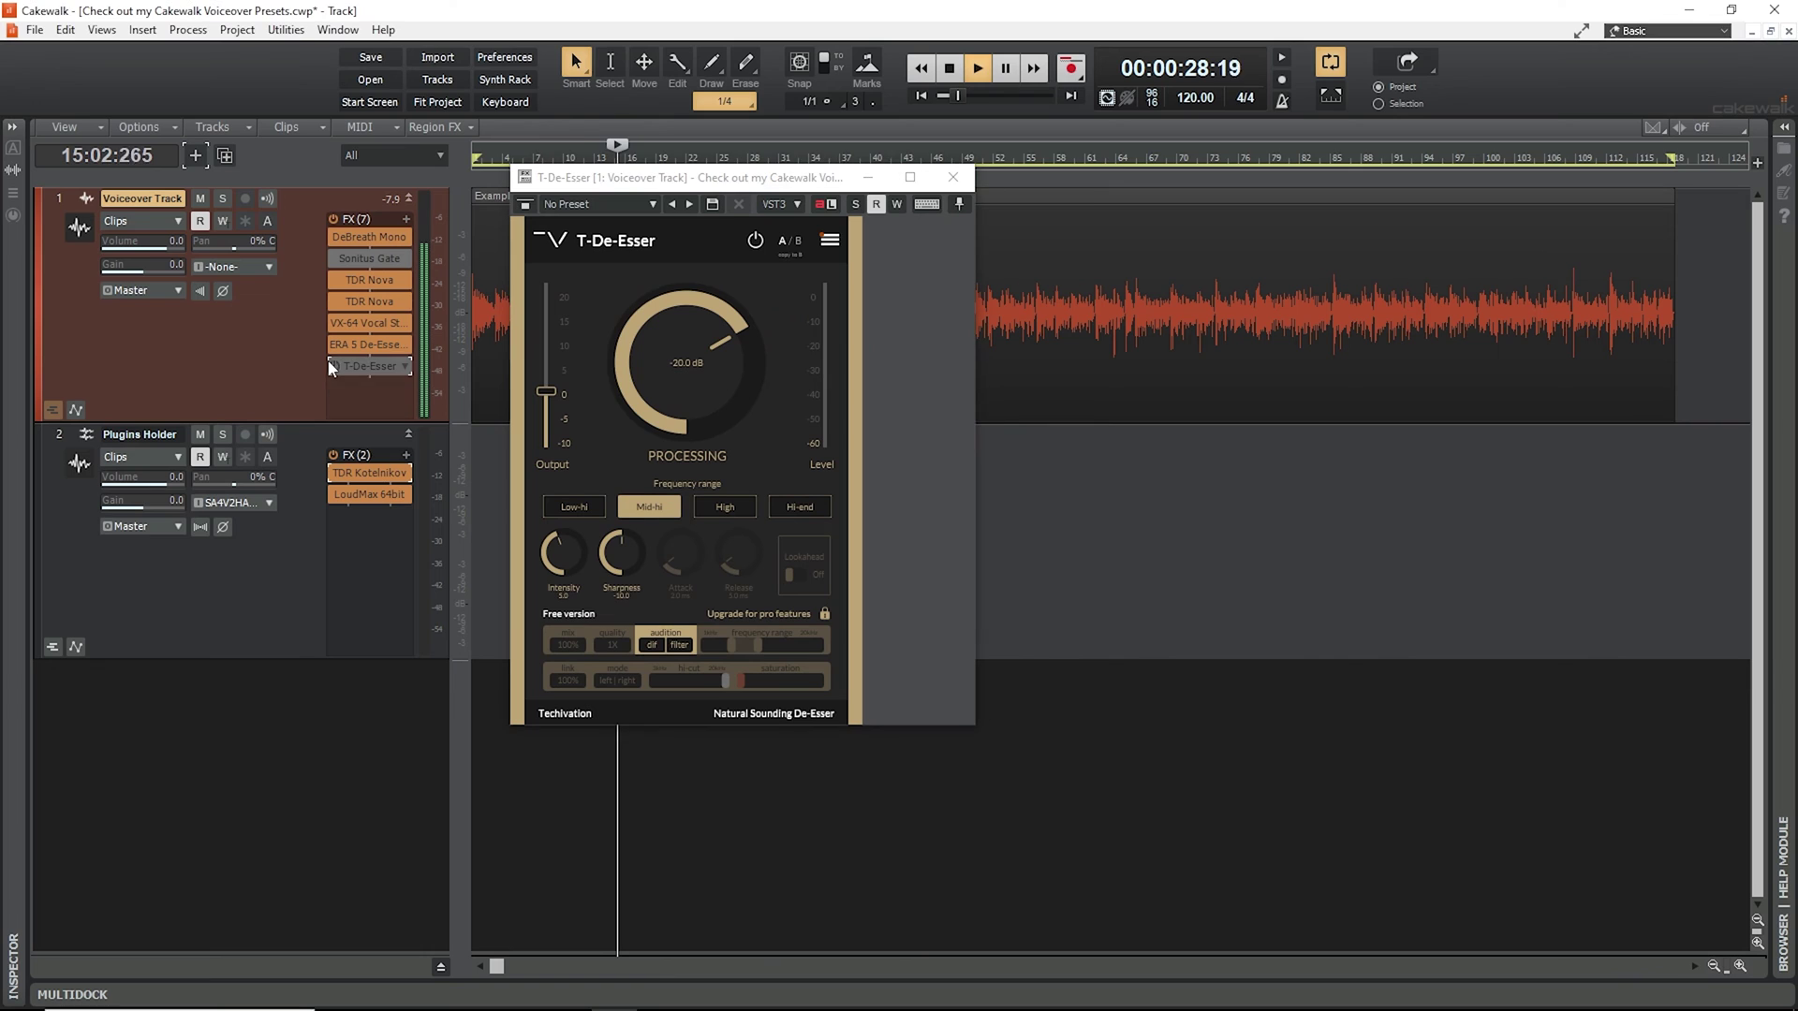
pyautogui.click(720, 510)
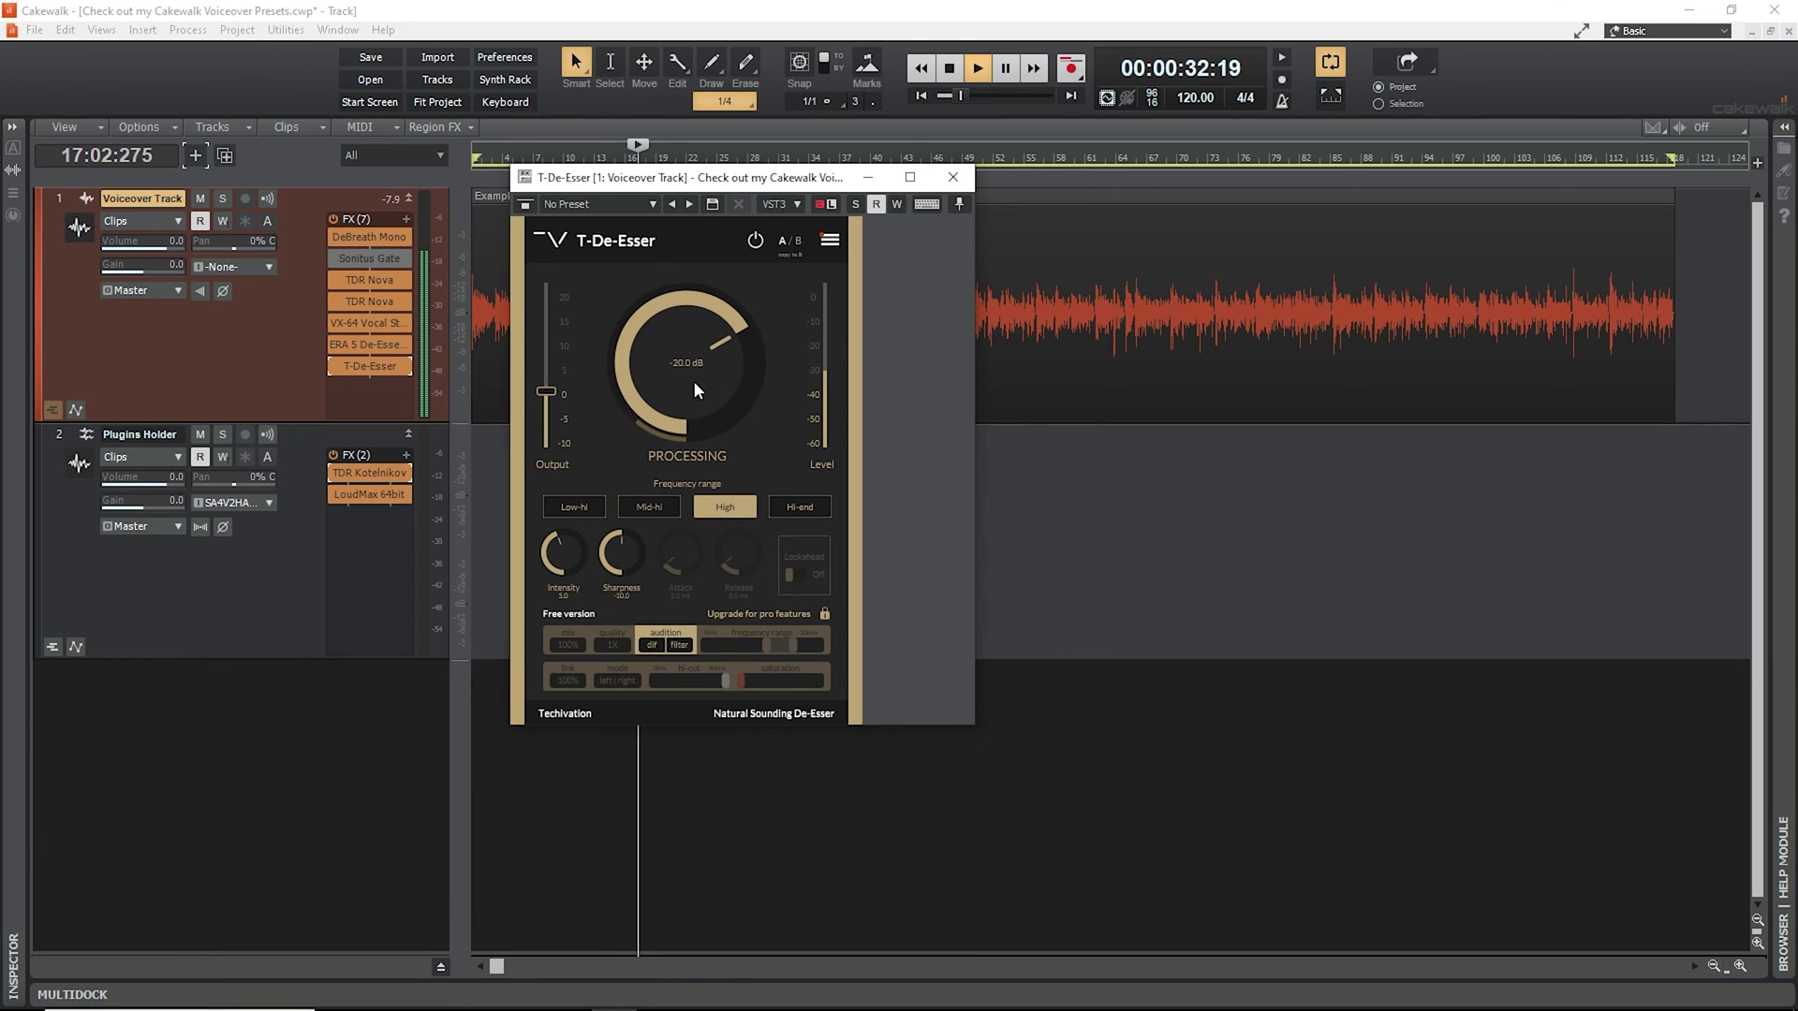
pyautogui.moveTo(698, 446); pyautogui.dragTo(741, 554)
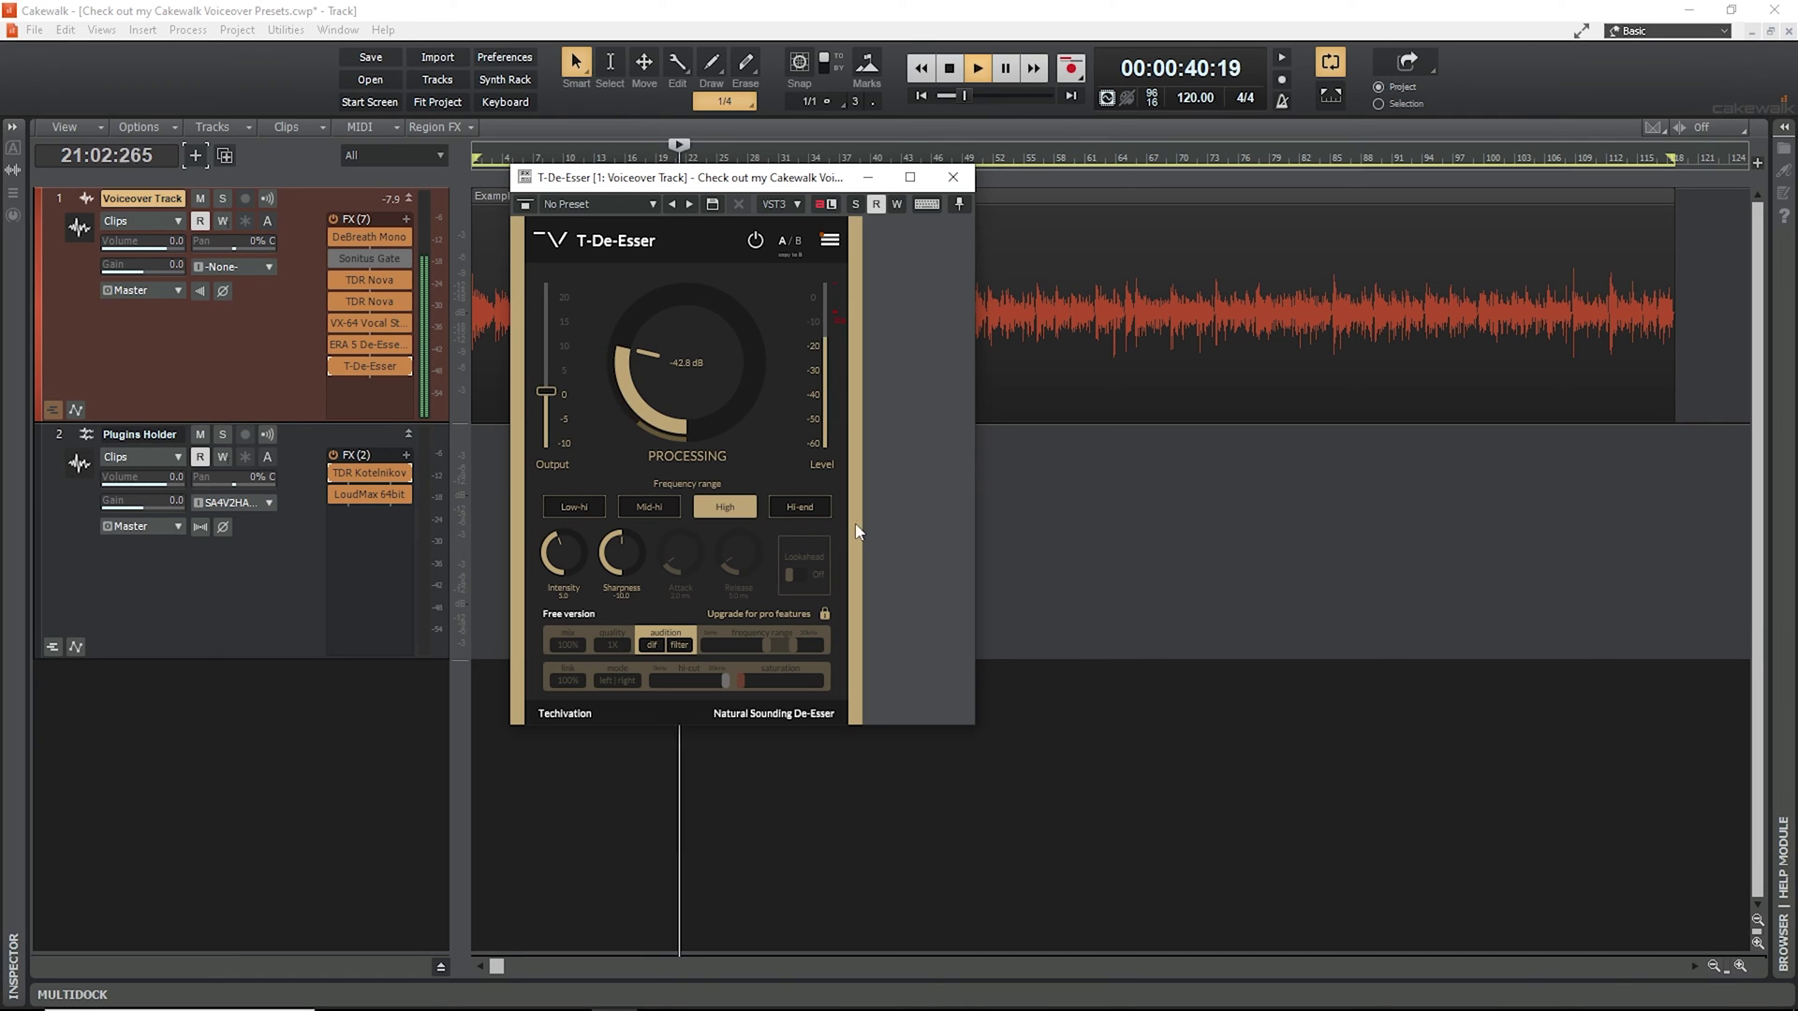
pyautogui.click(949, 176)
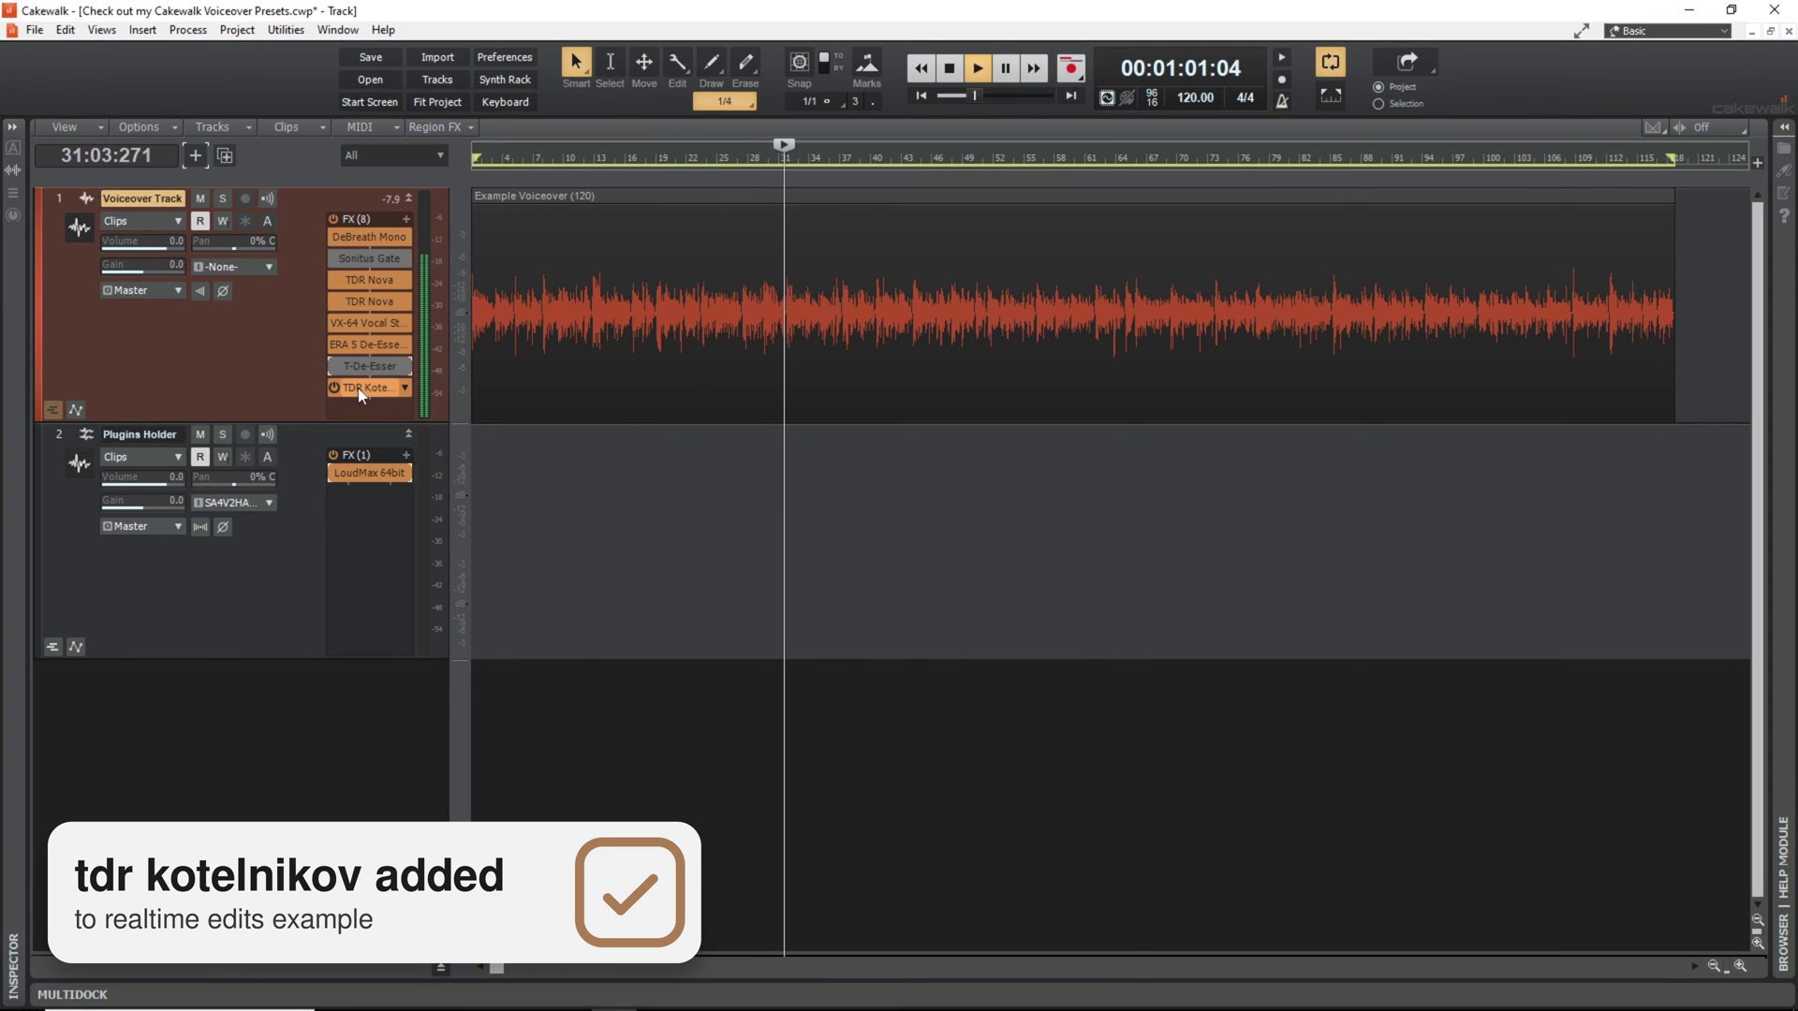
# - Lower Kotelnikov's threshold, raise its ratio and enter a 4.0 dB makeup gain
pyautogui.doubleClick(360, 388)
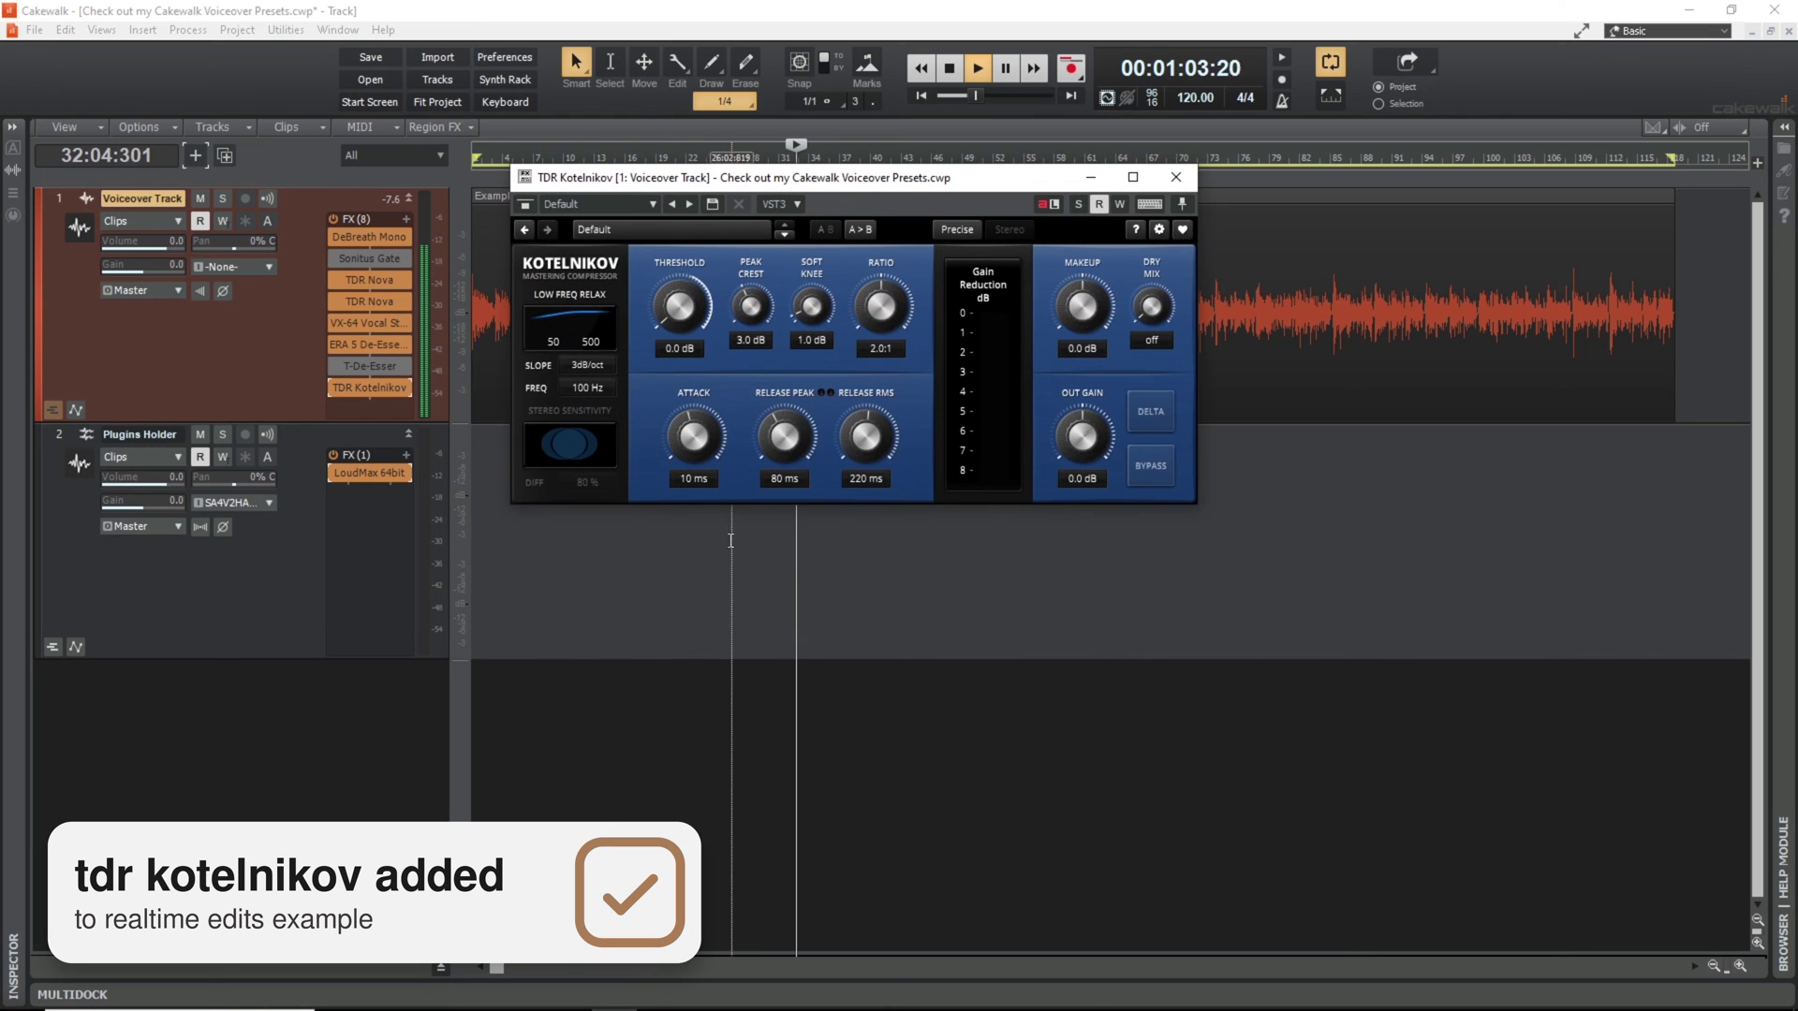
pyautogui.moveTo(679, 306); pyautogui.dragTo(680, 374)
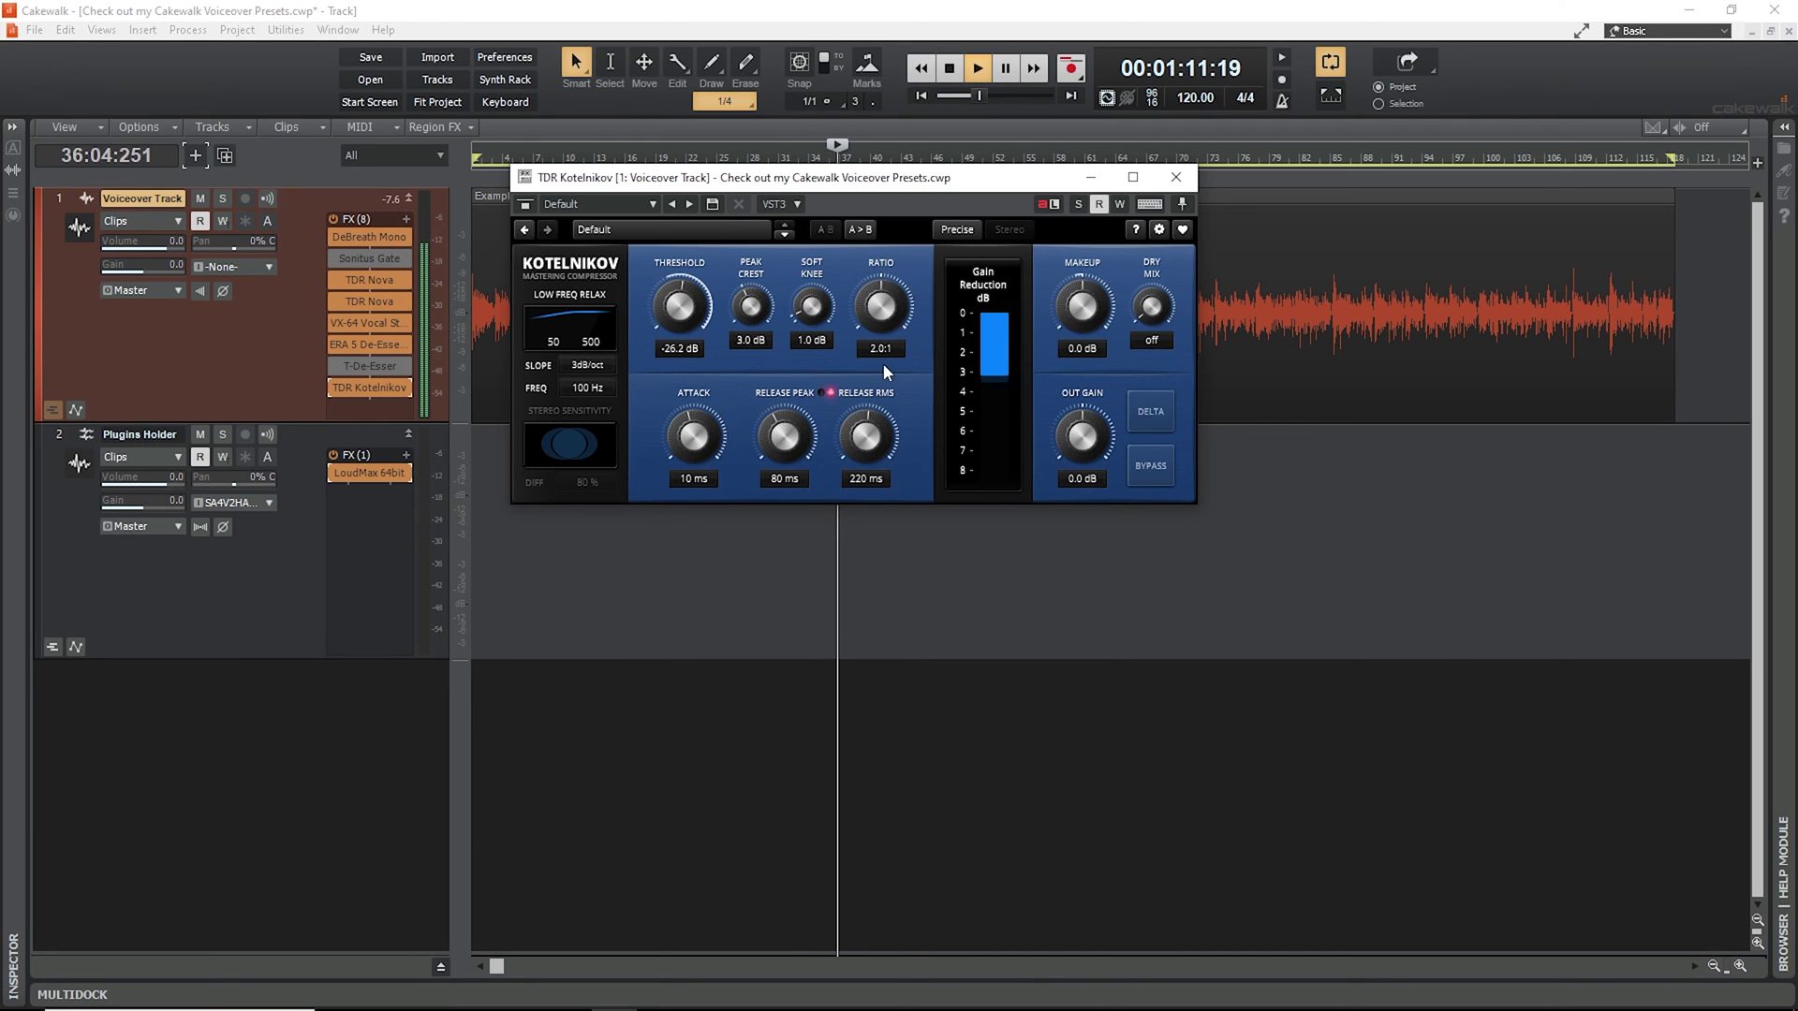
pyautogui.moveTo(880, 306); pyautogui.dragTo(886, 278)
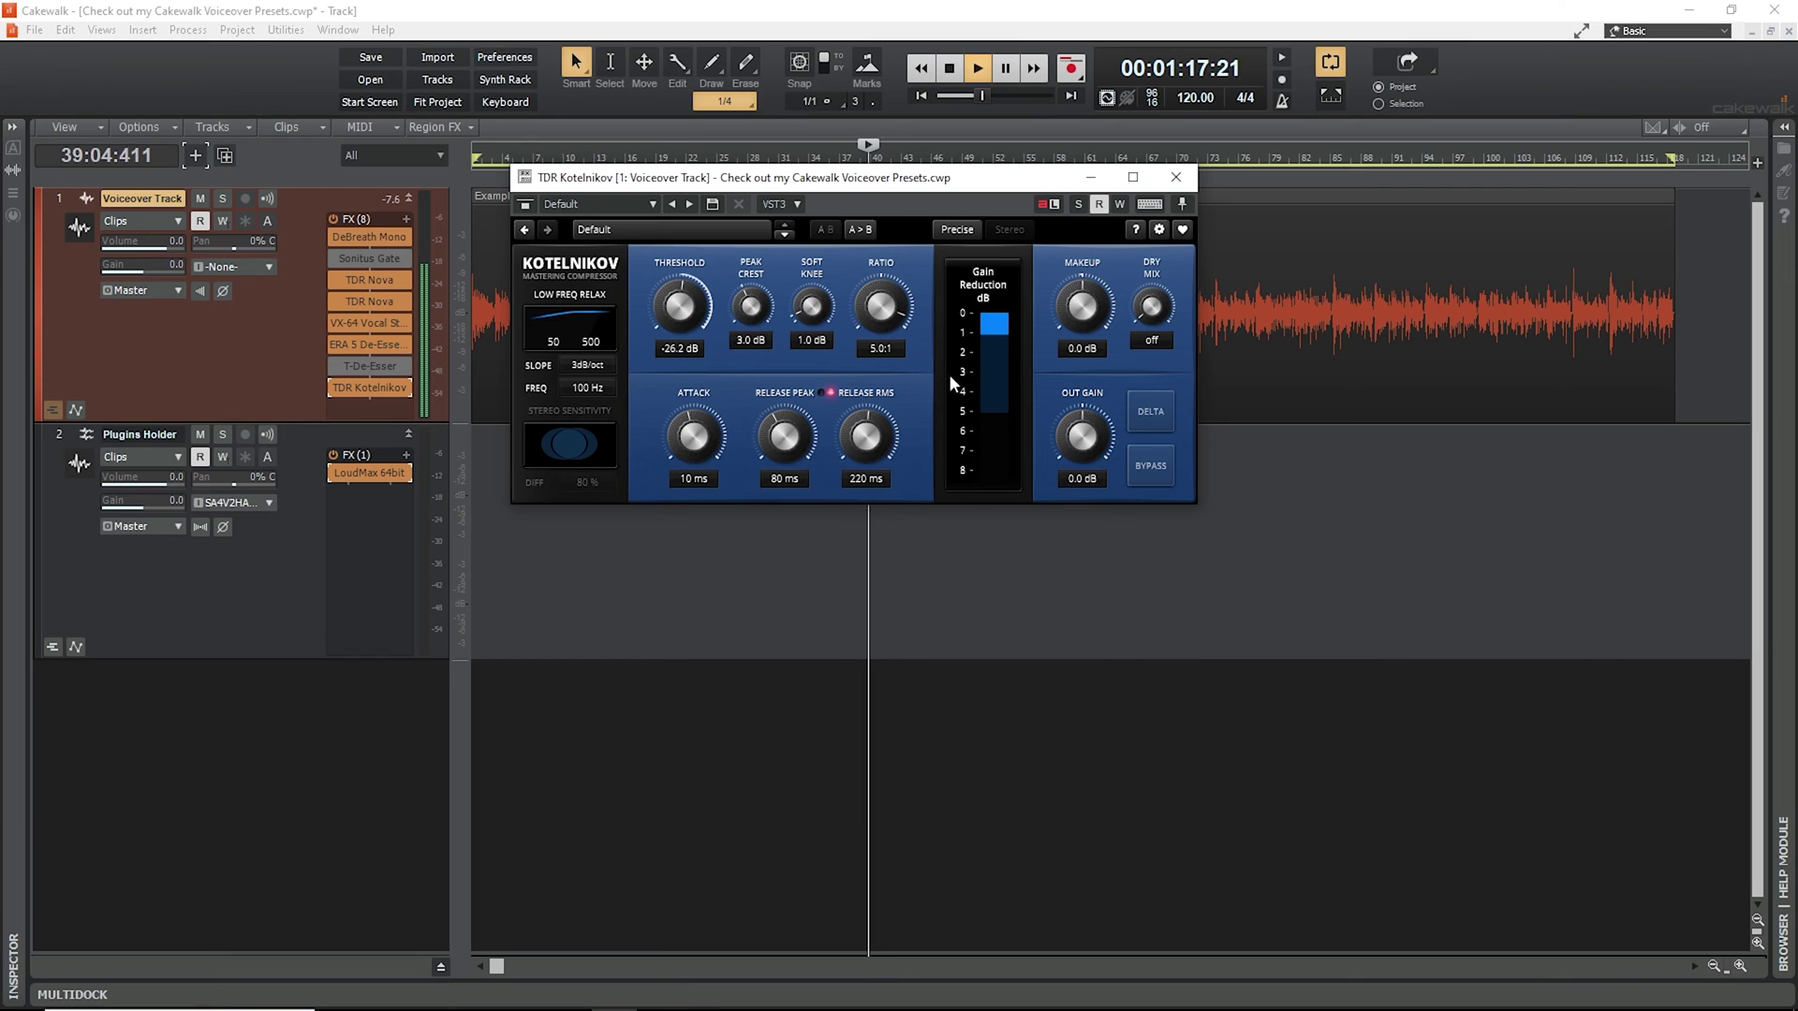
pyautogui.click(1067, 349)
pyautogui.write('4')
pyautogui.press('Return')
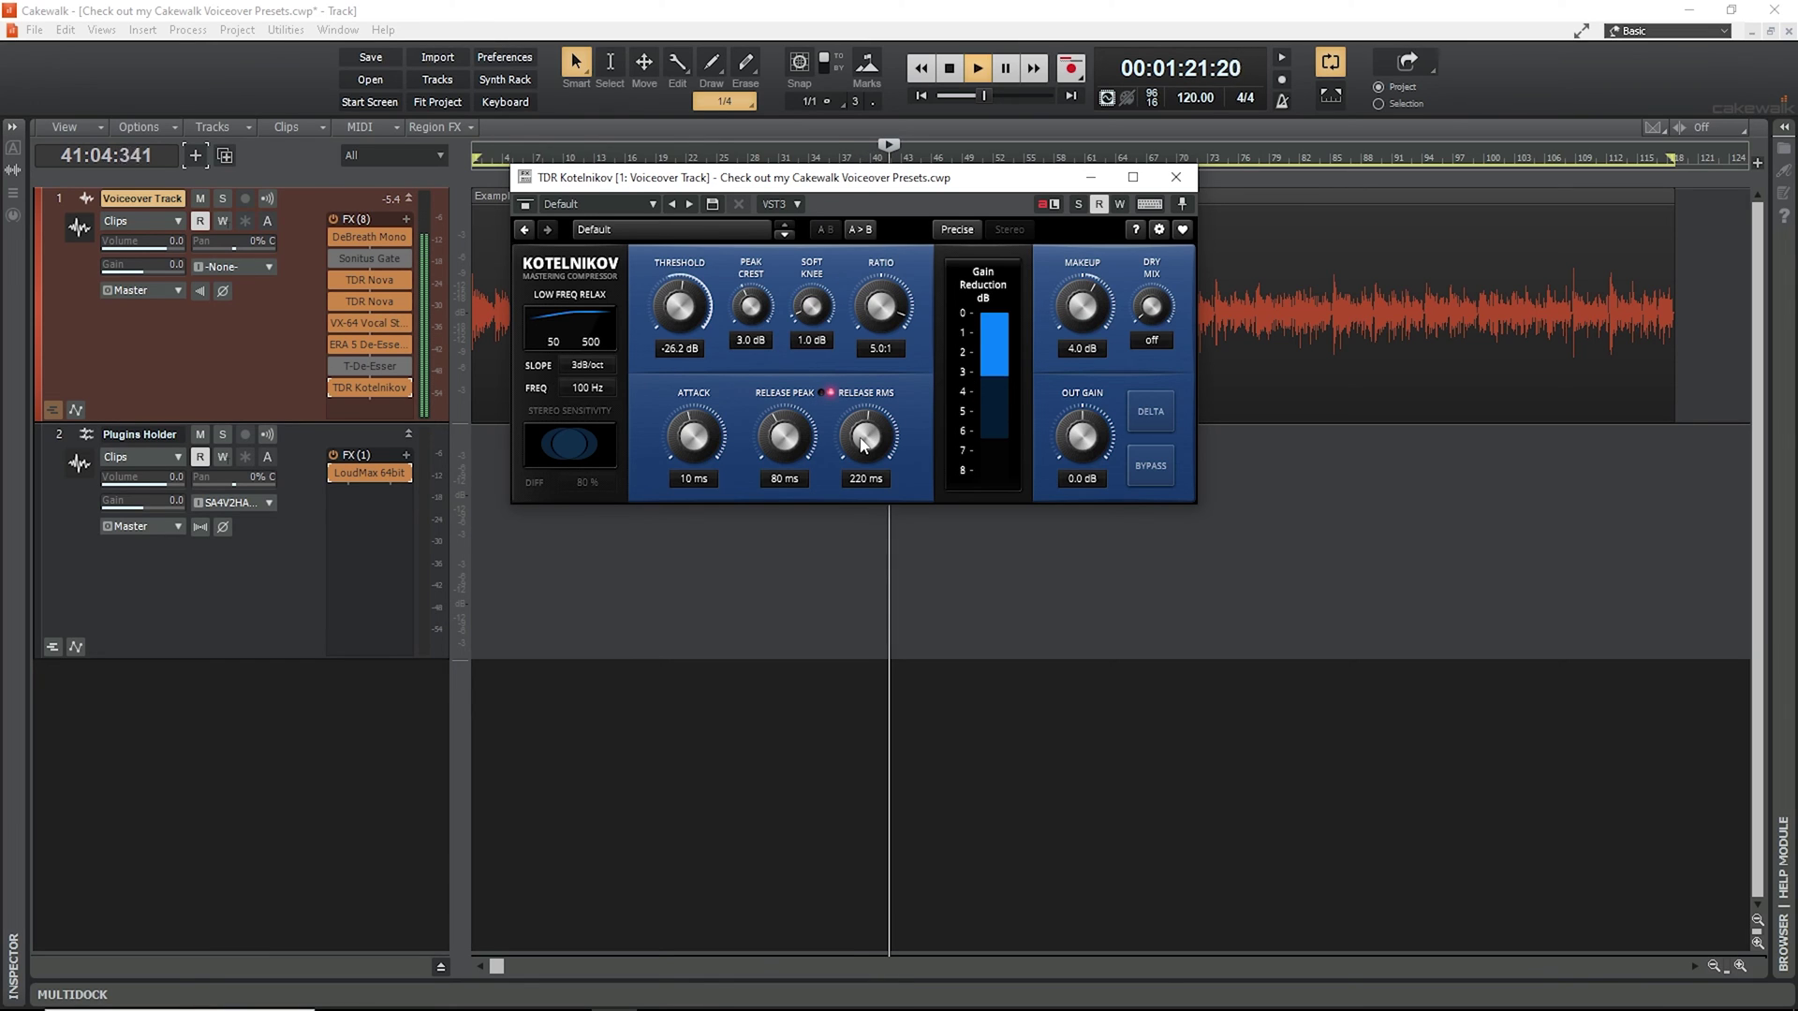
# - Set Kotelnikov's attack to 5.0 ms, threshold to -26.3 dB and ratio to 5.0:1
pyautogui.click(710, 457)
pyautogui.moveTo(709, 458); pyautogui.dragTo(728, 459)
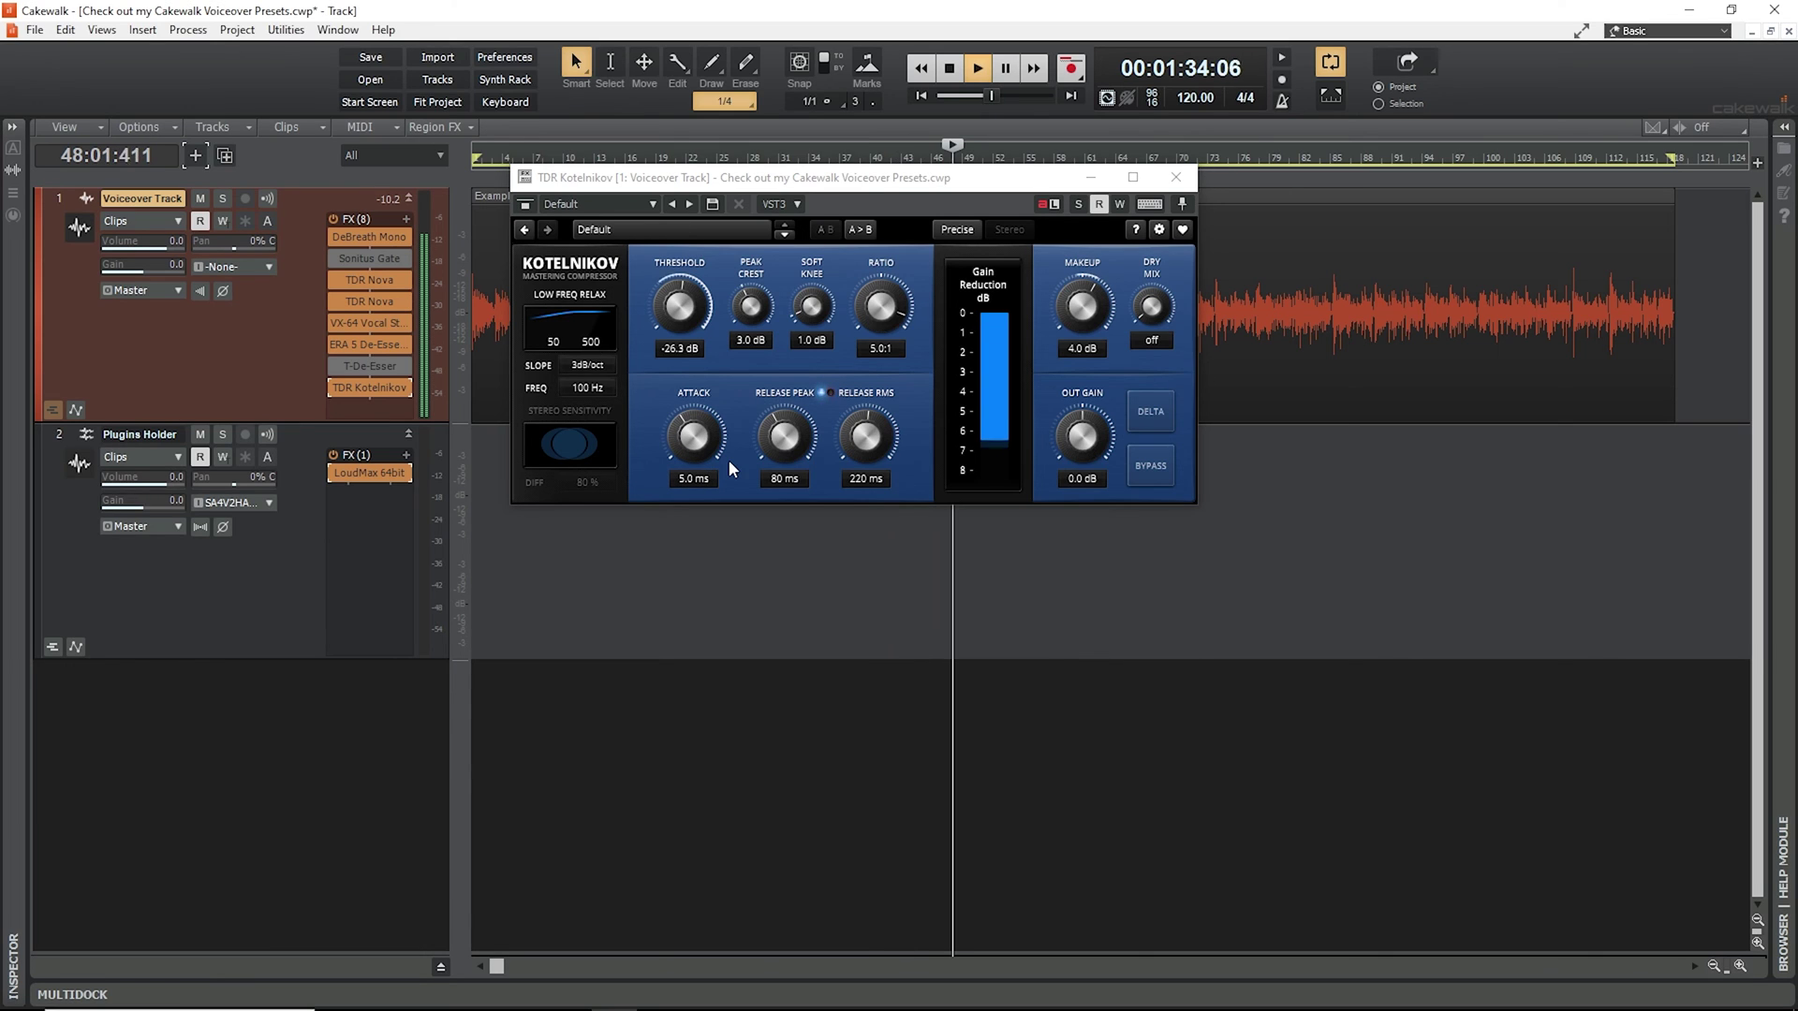
pyautogui.moveTo(659, 305); pyautogui.dragTo(660, 305)
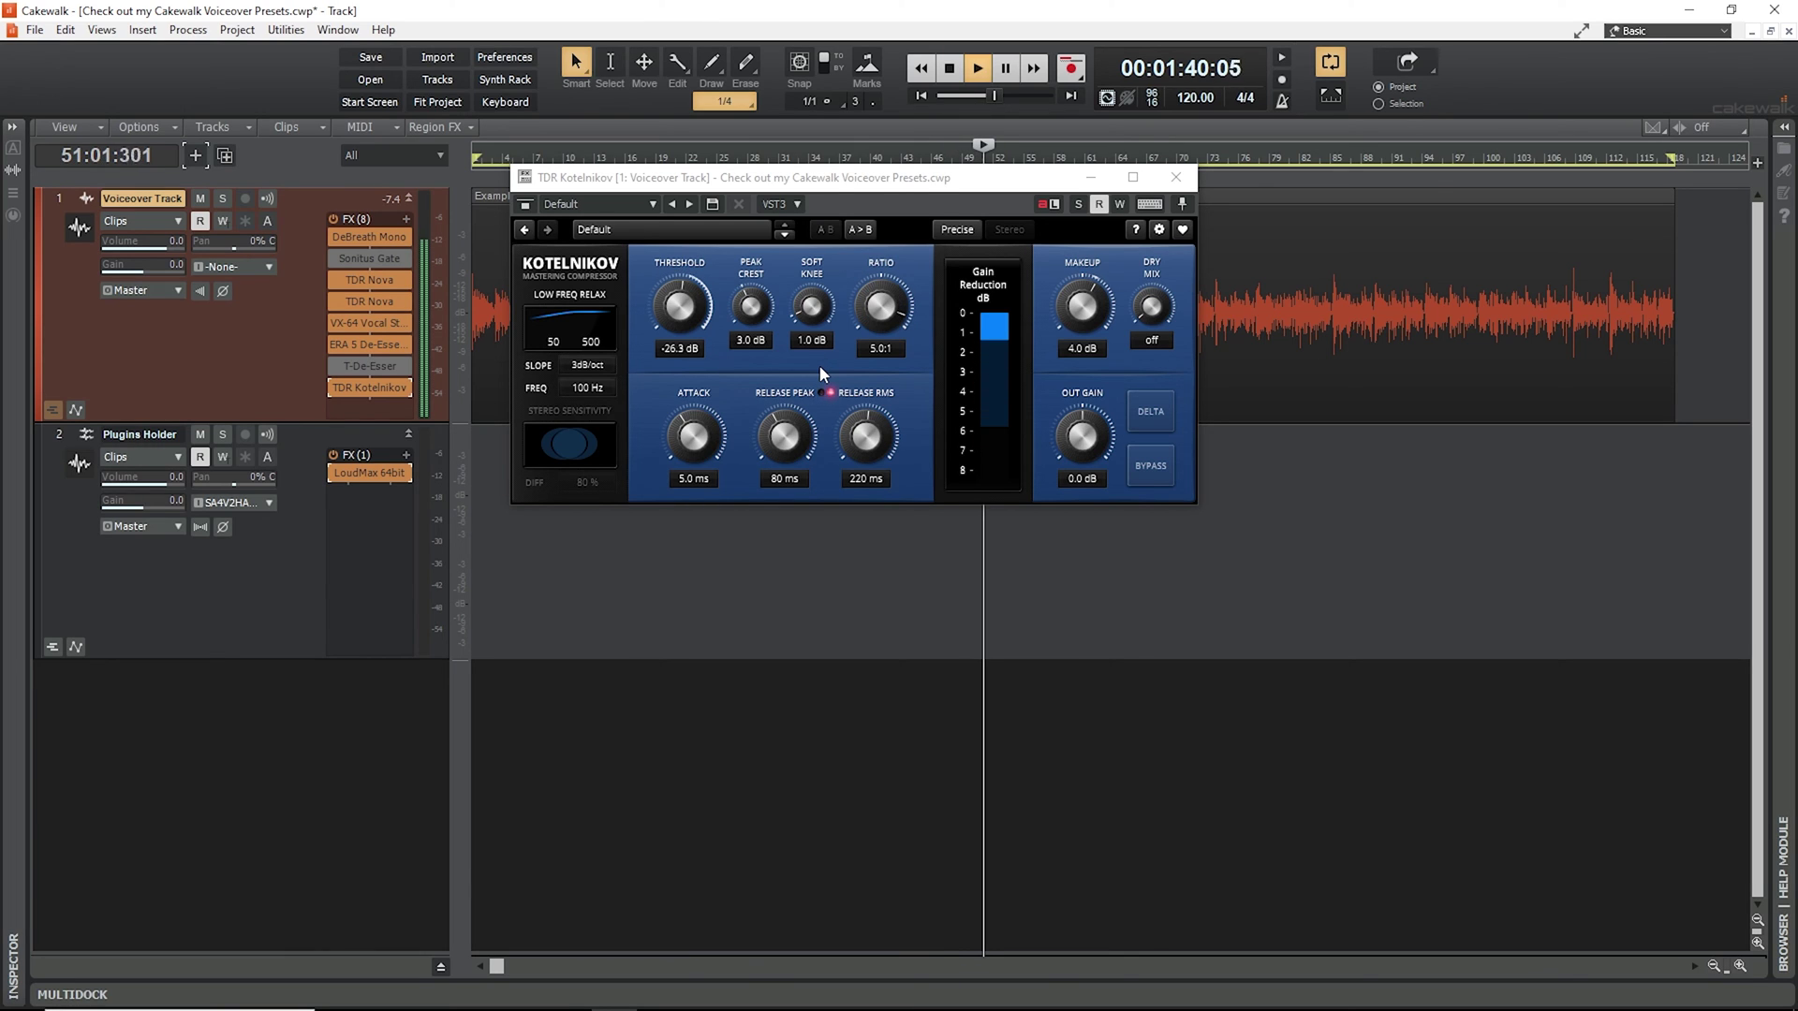
pyautogui.moveTo(880, 306); pyautogui.dragTo(880, 308)
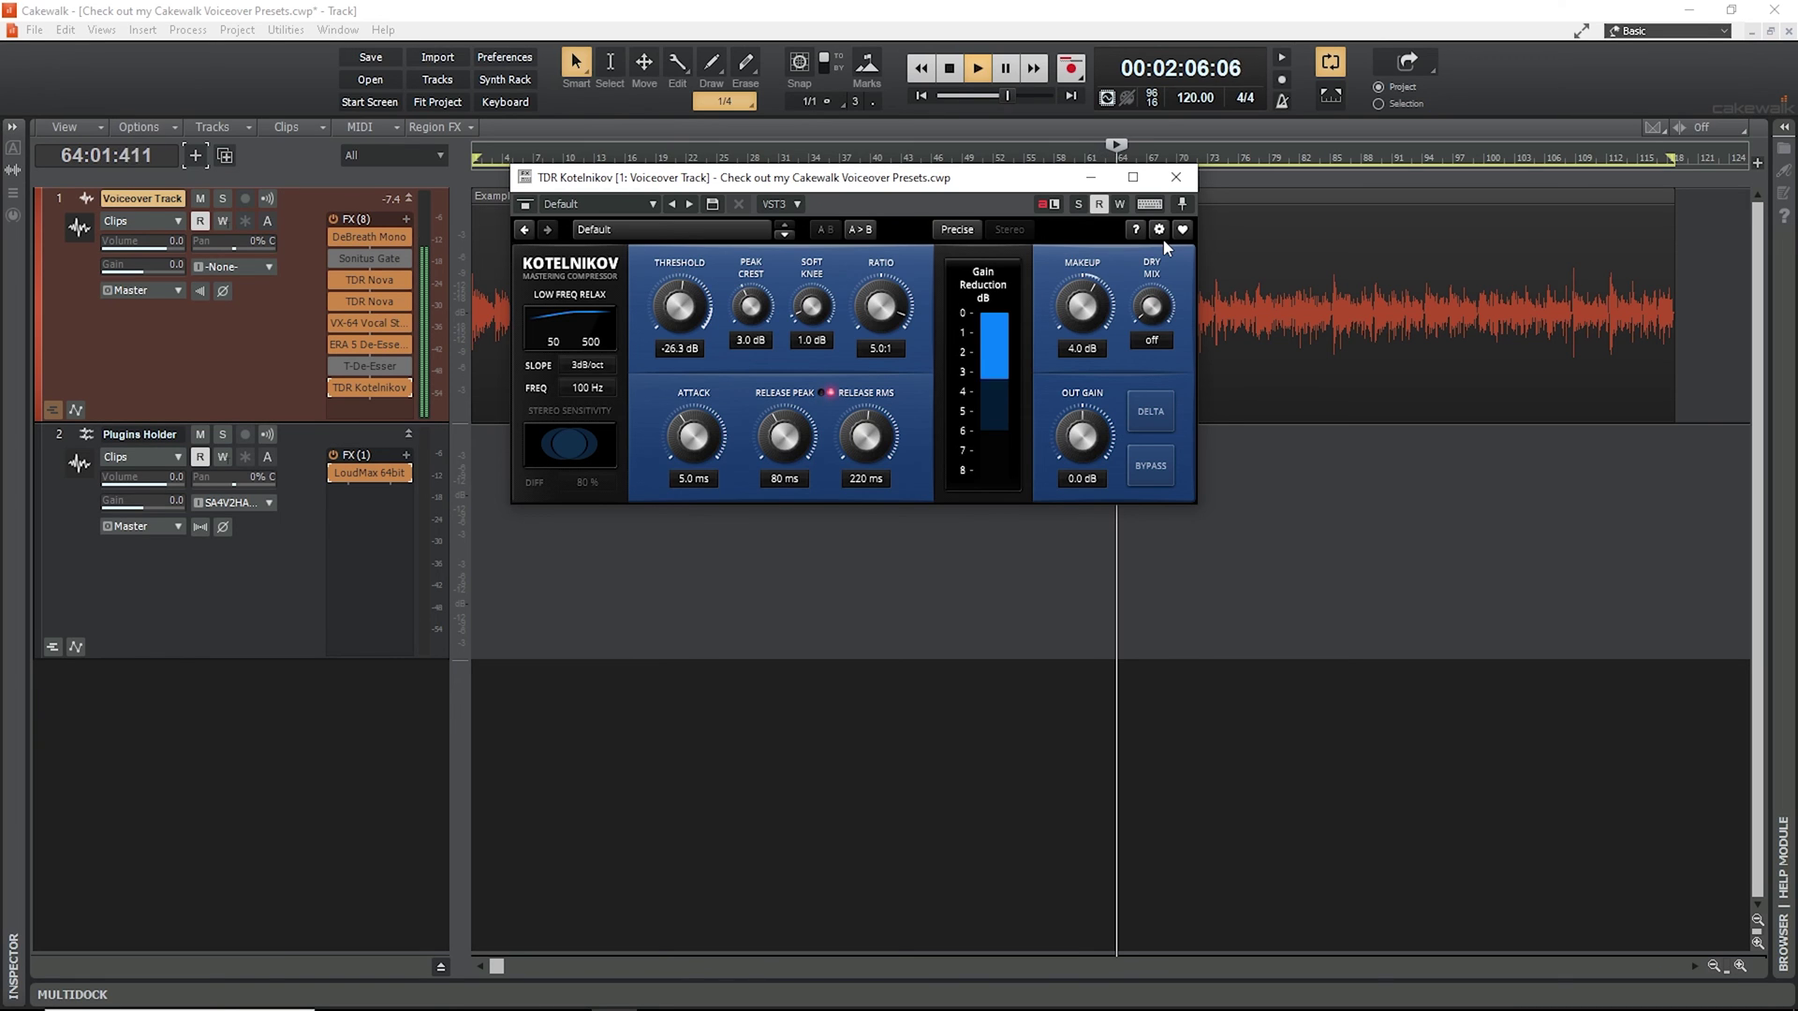
# - Add LoudMax 64bit last, with threshold -11.3 dB and output -4.0 dB
pyautogui.click(1175, 177)
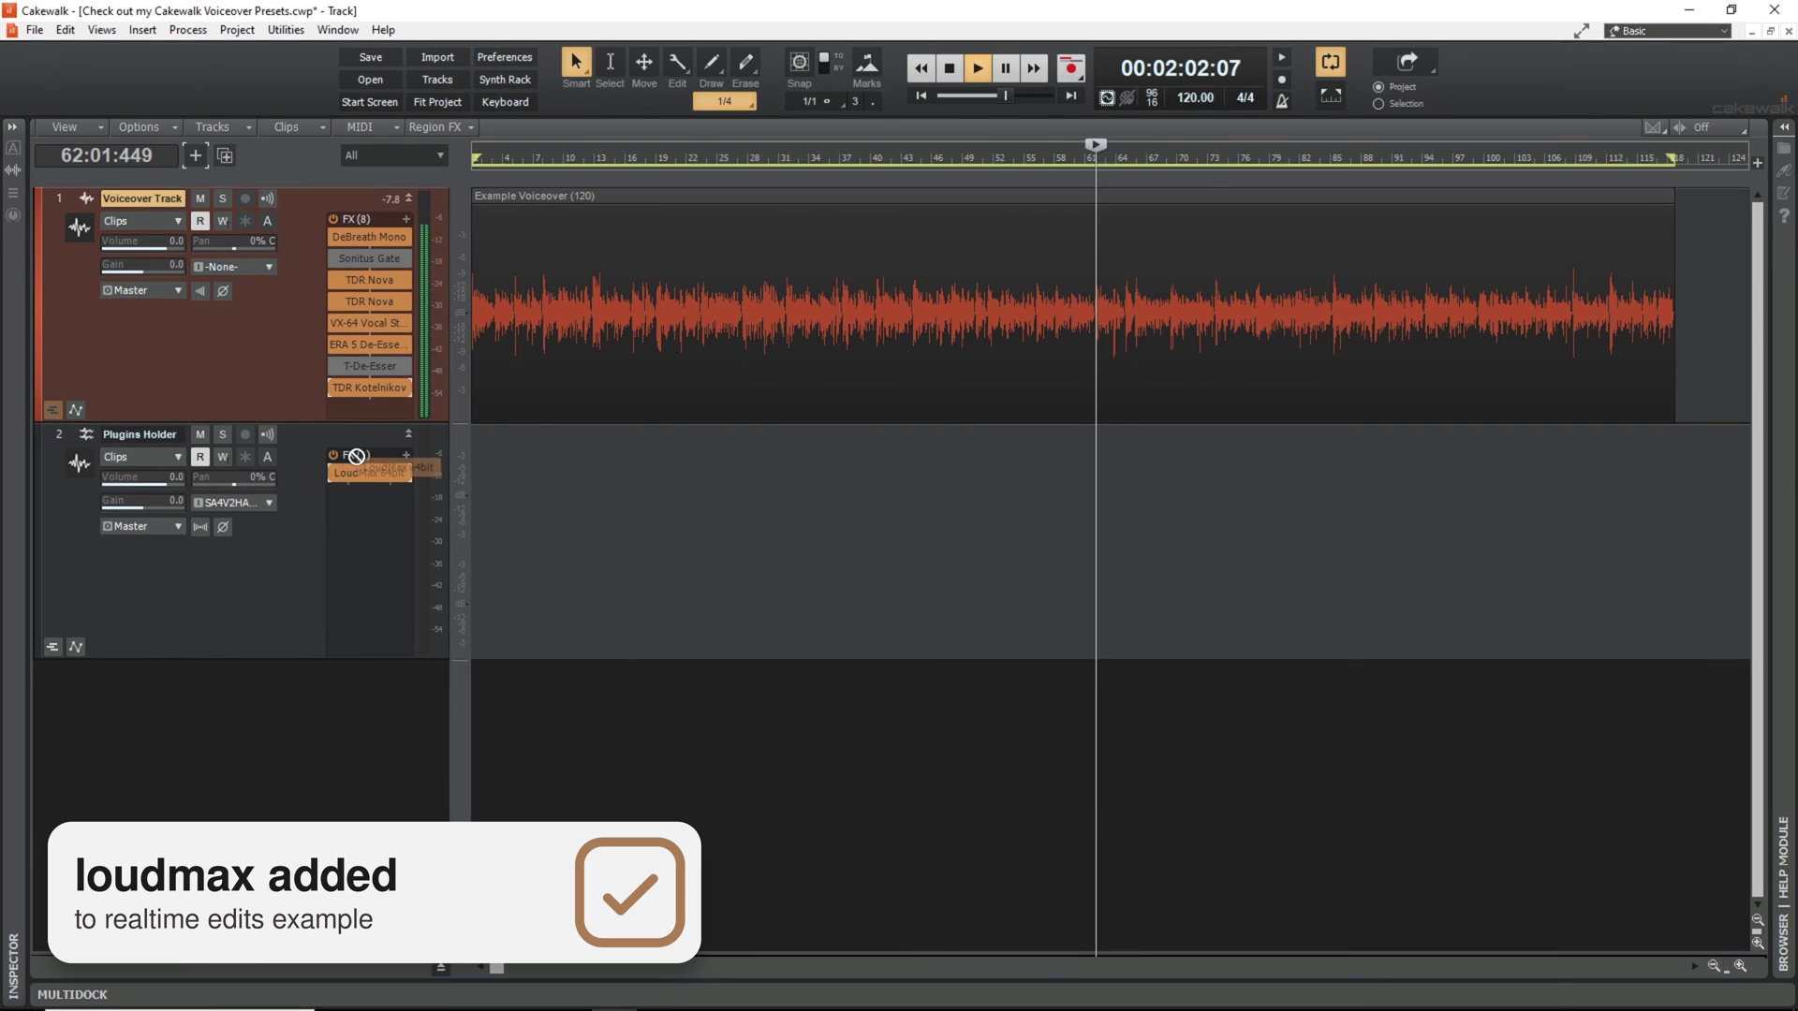
pyautogui.moveTo(368, 473); pyautogui.dragTo(363, 413)
pyautogui.doubleClick(364, 409)
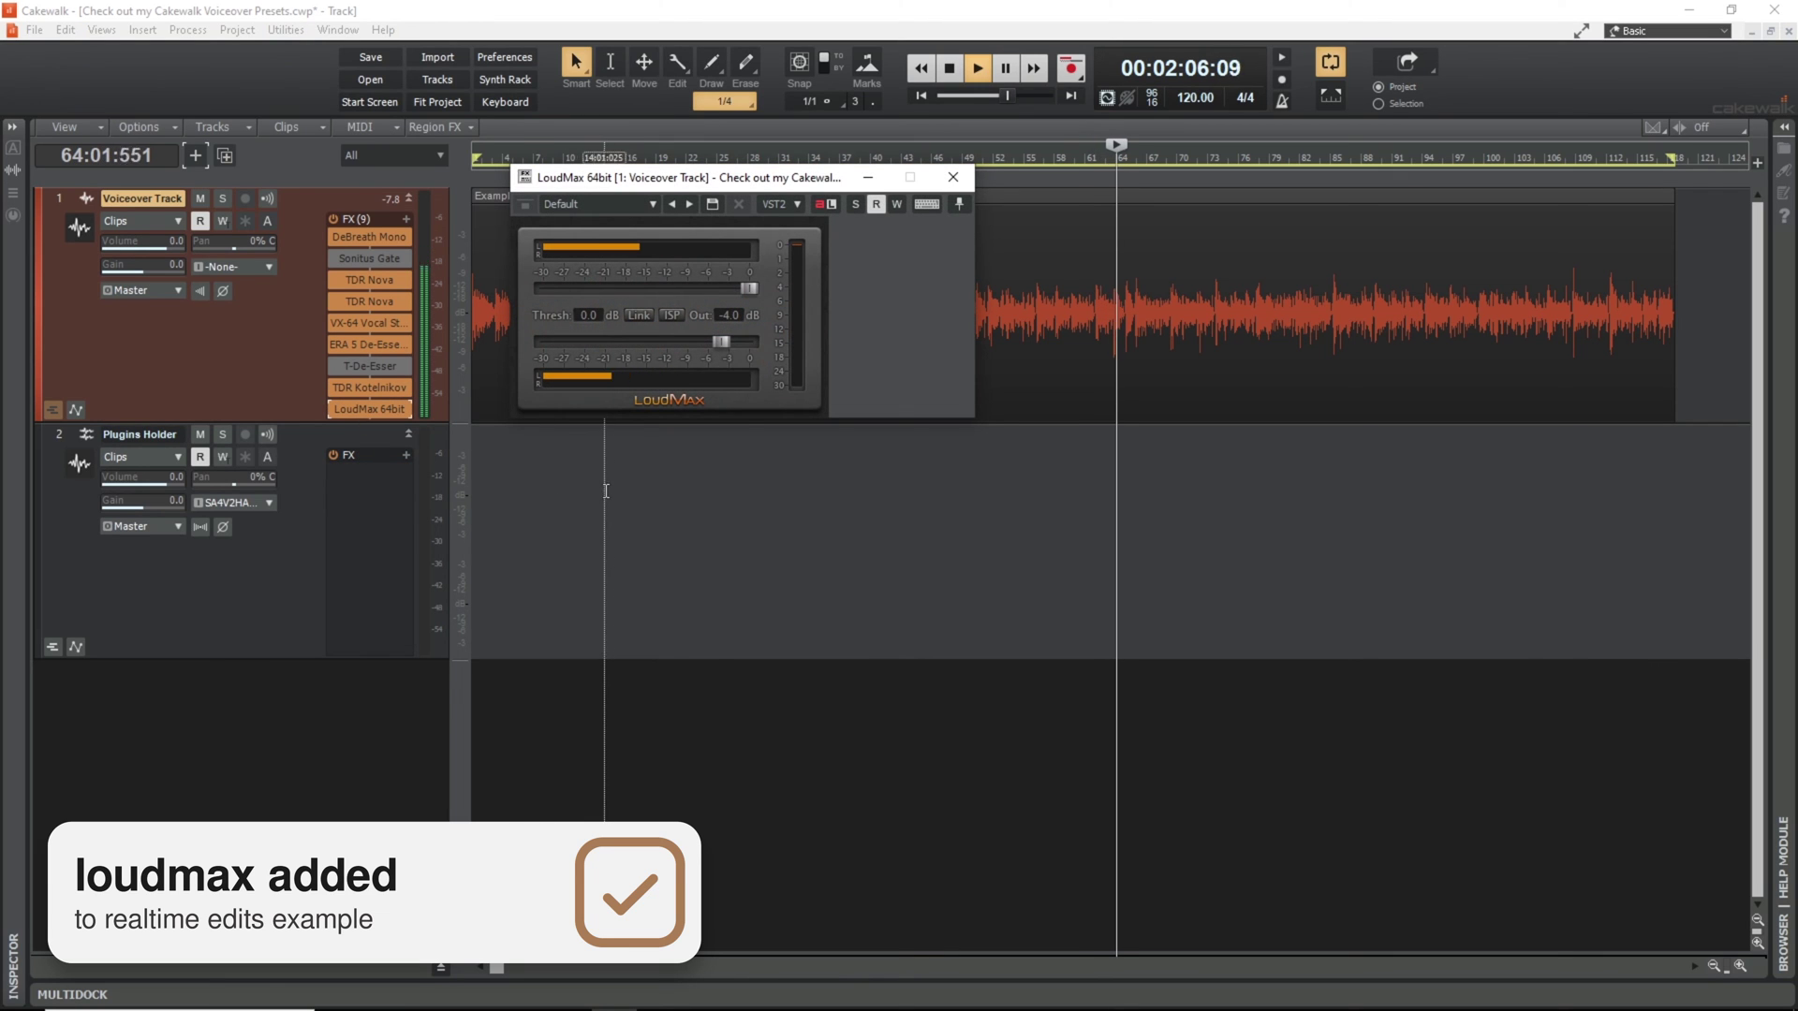
pyautogui.moveTo(749, 292); pyautogui.dragTo(673, 295)
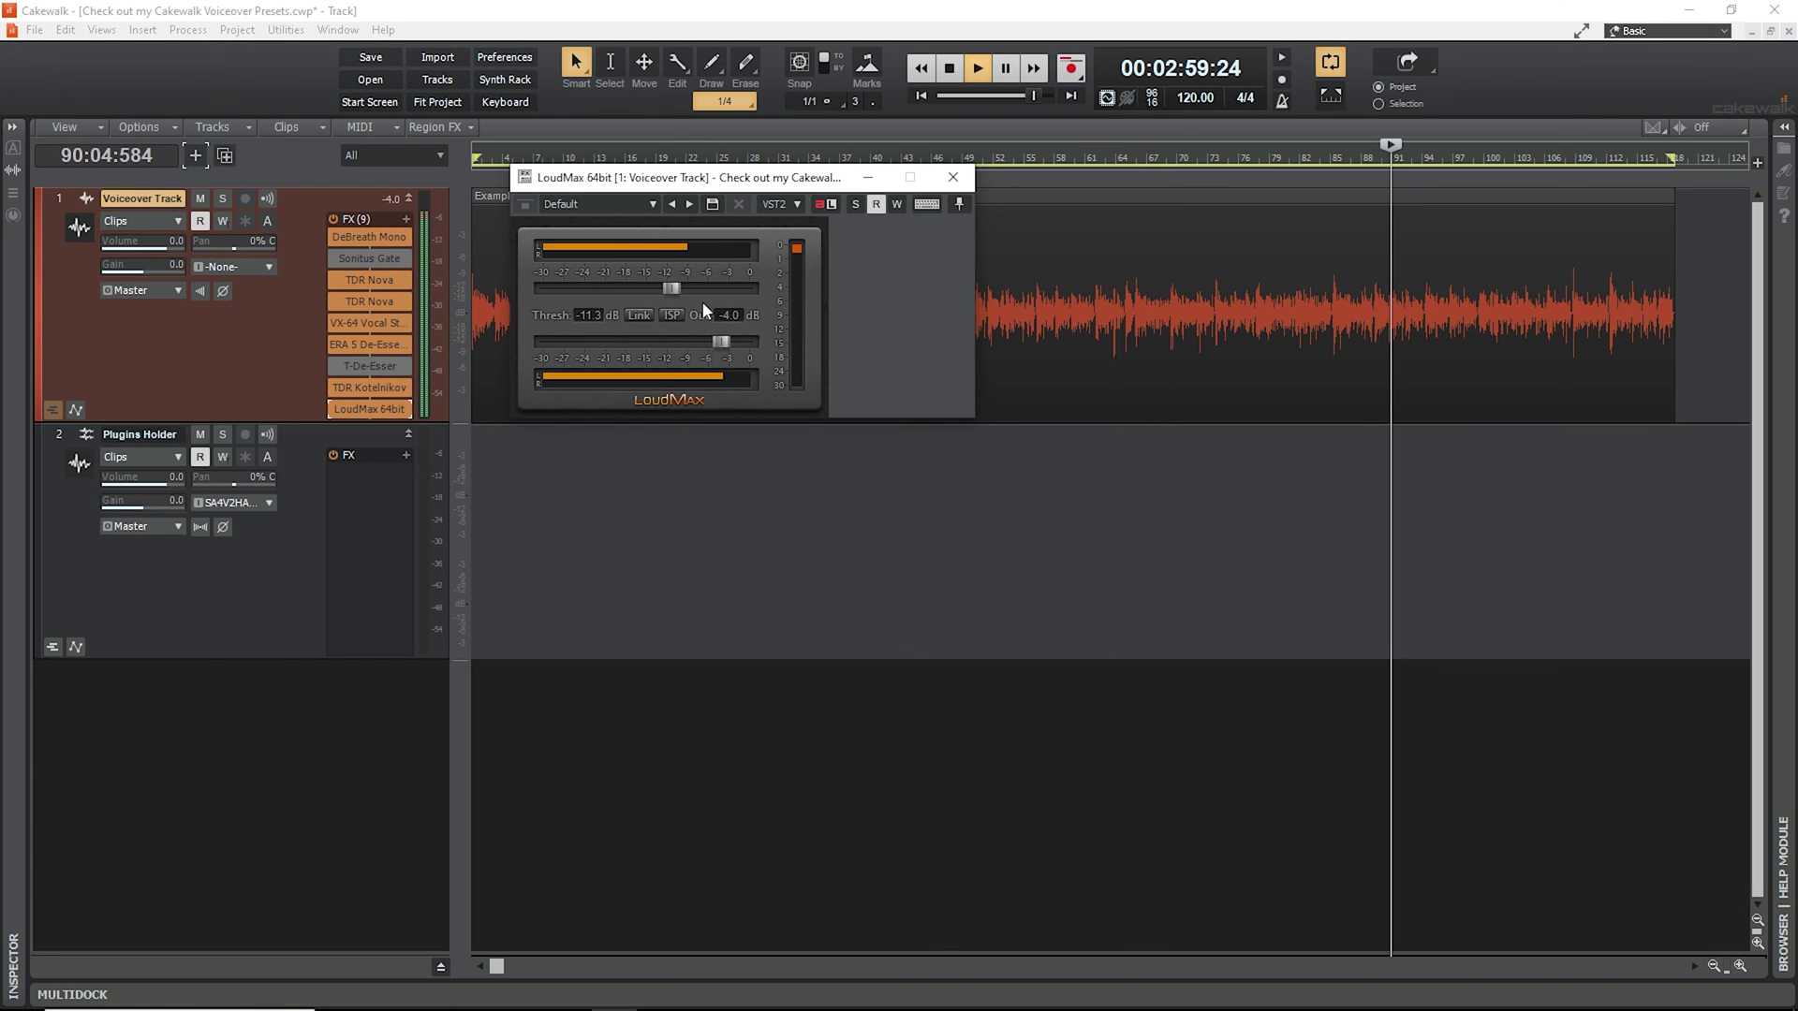
pyautogui.moveTo(721, 341); pyautogui.dragTo(761, 351)
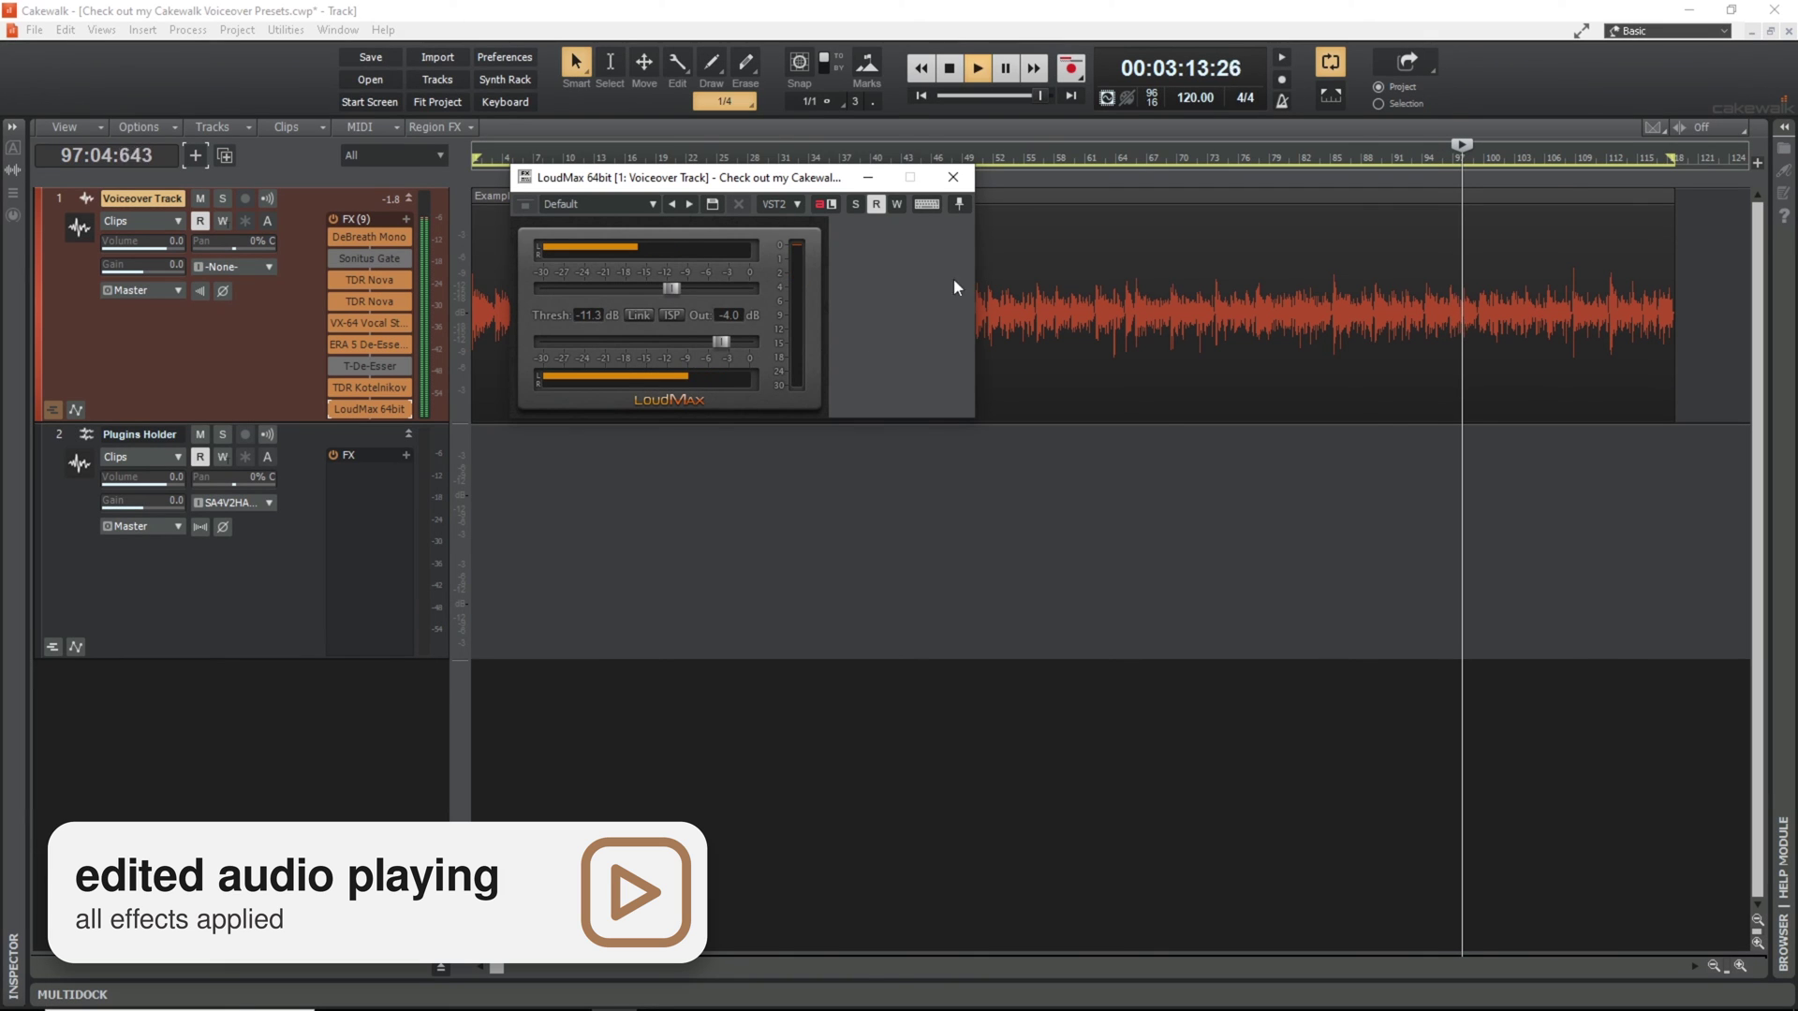
# - Close LoudMax, stop playback at the project start, and bypass the Voiceover Track's FX bin
pyautogui.click(950, 178)
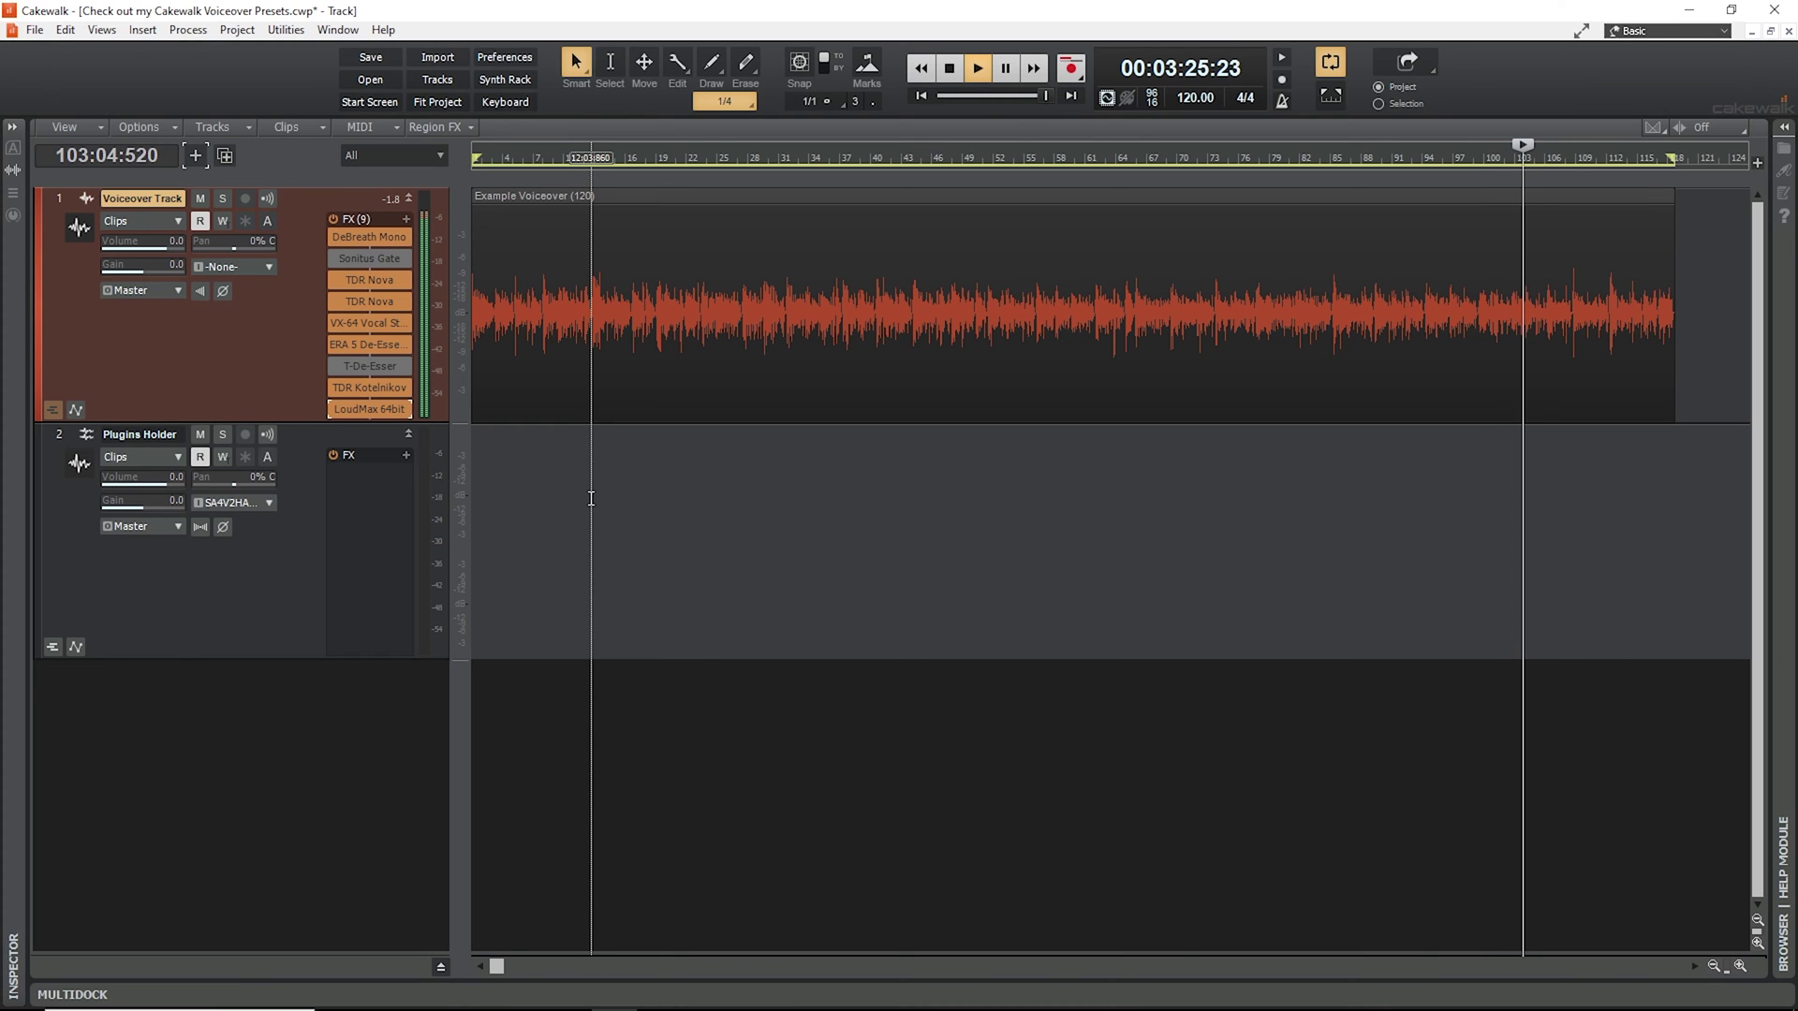
pyautogui.press('space')
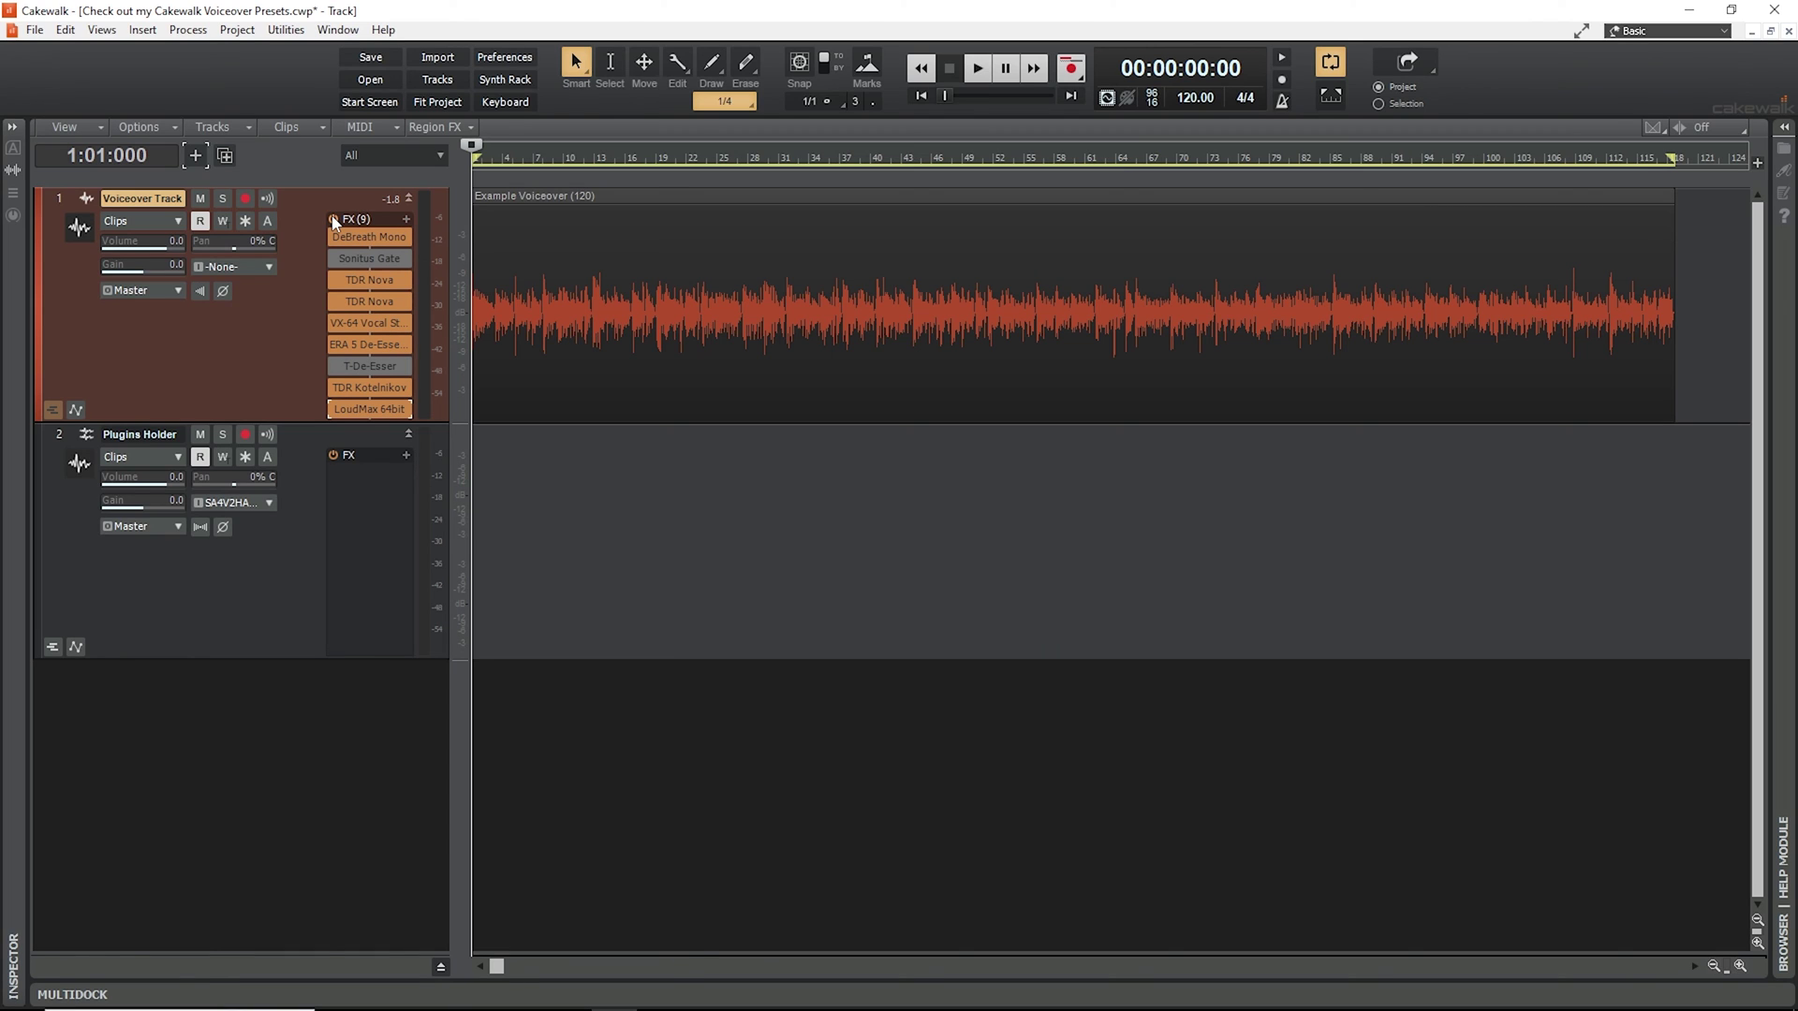
pyautogui.click(334, 219)
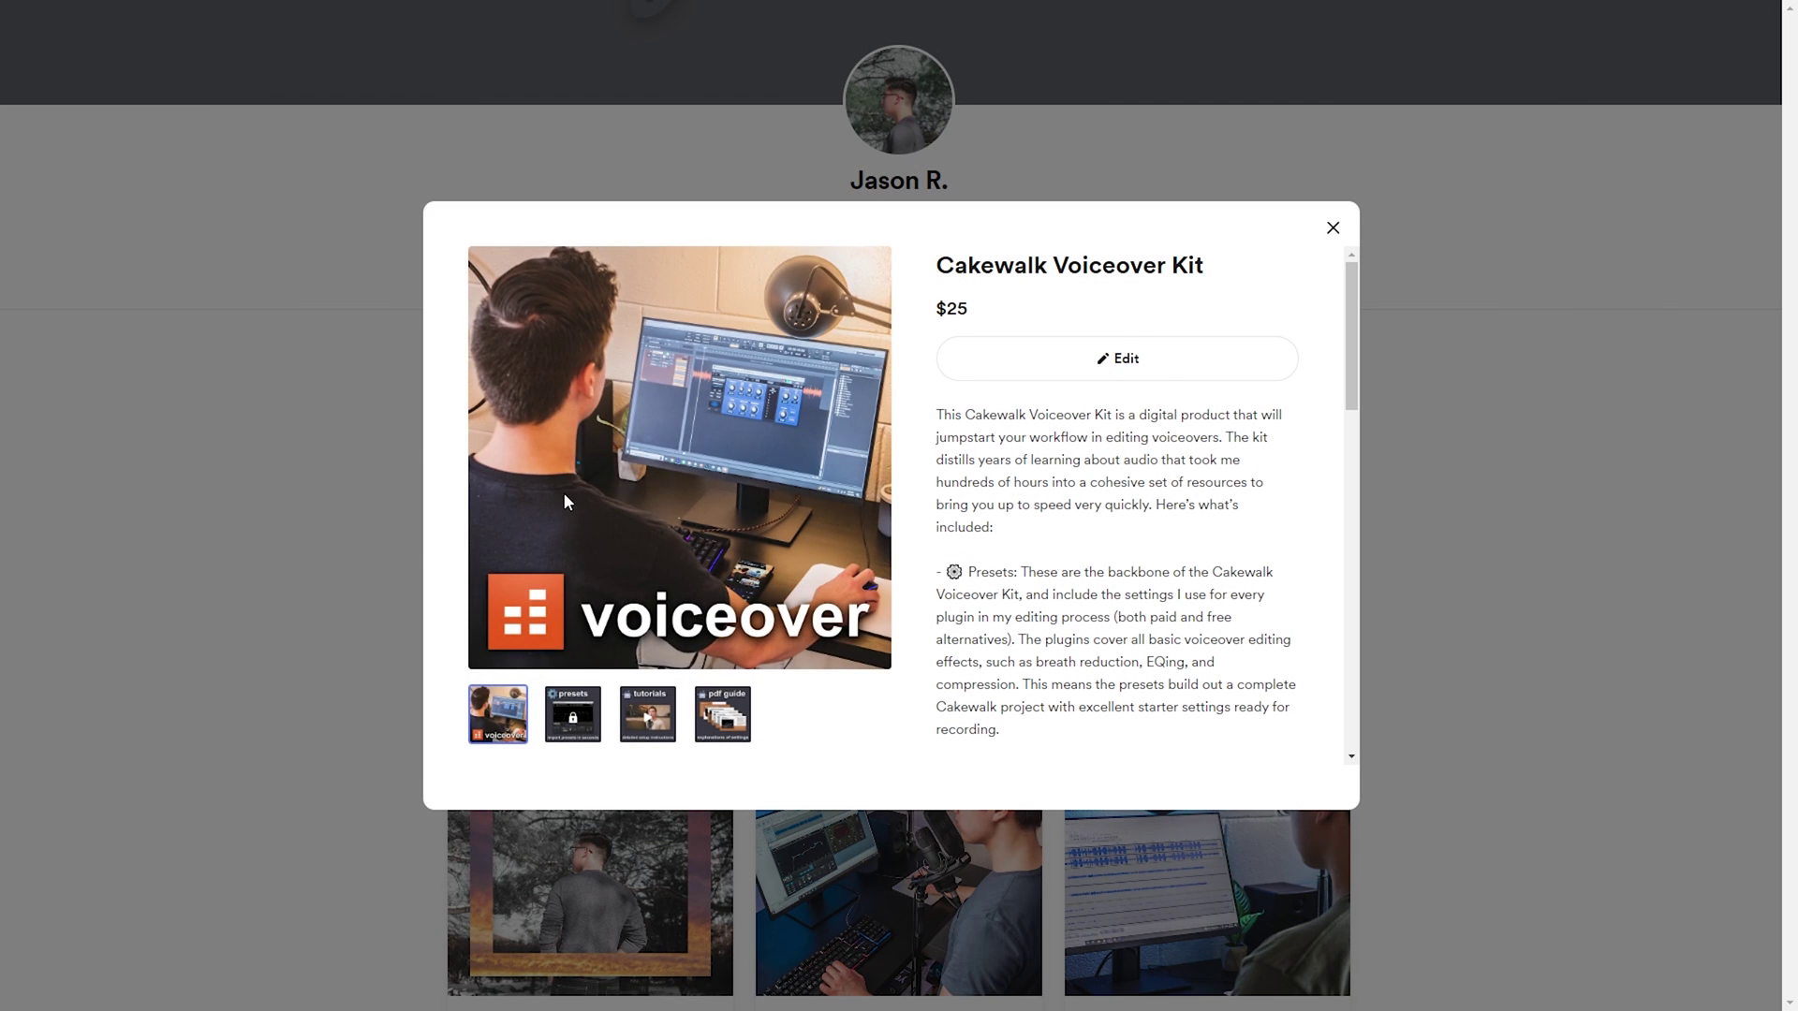
# - View the Voiceover Kit's presets and tutorials gallery images, then start voiceover playback
pyautogui.click(578, 710)
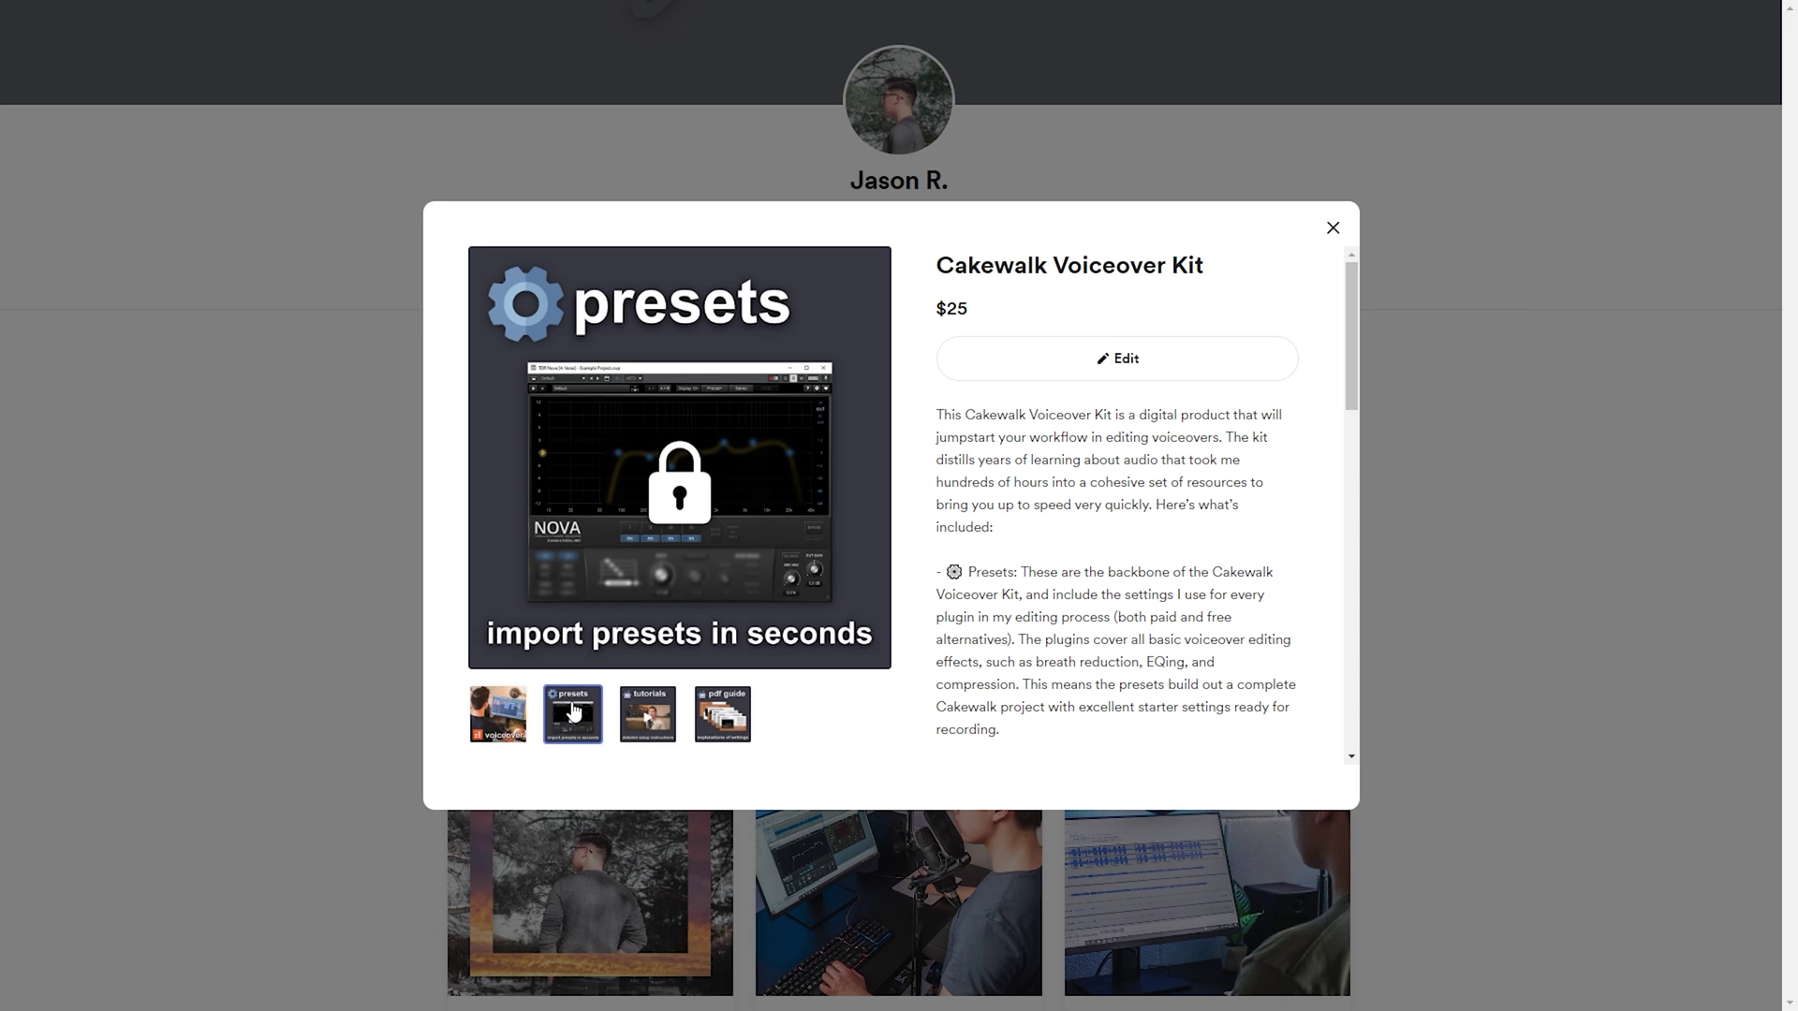
pyautogui.click(644, 719)
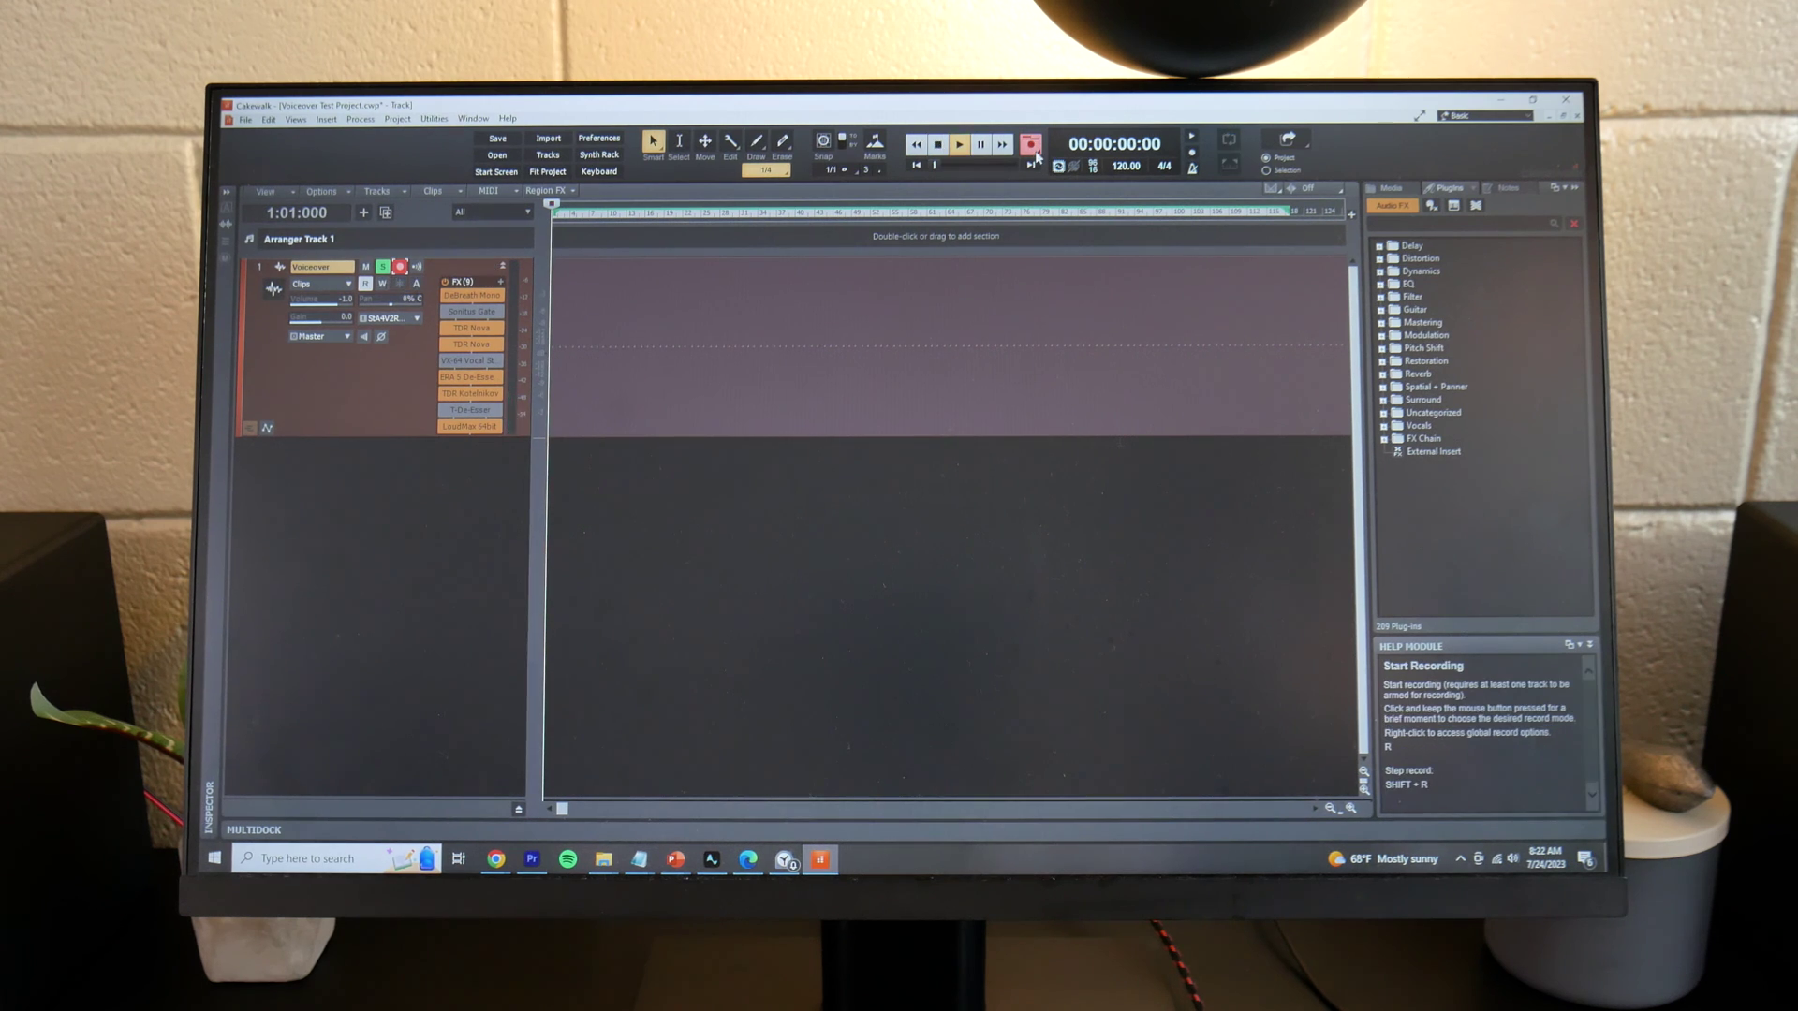
pyautogui.press('space')
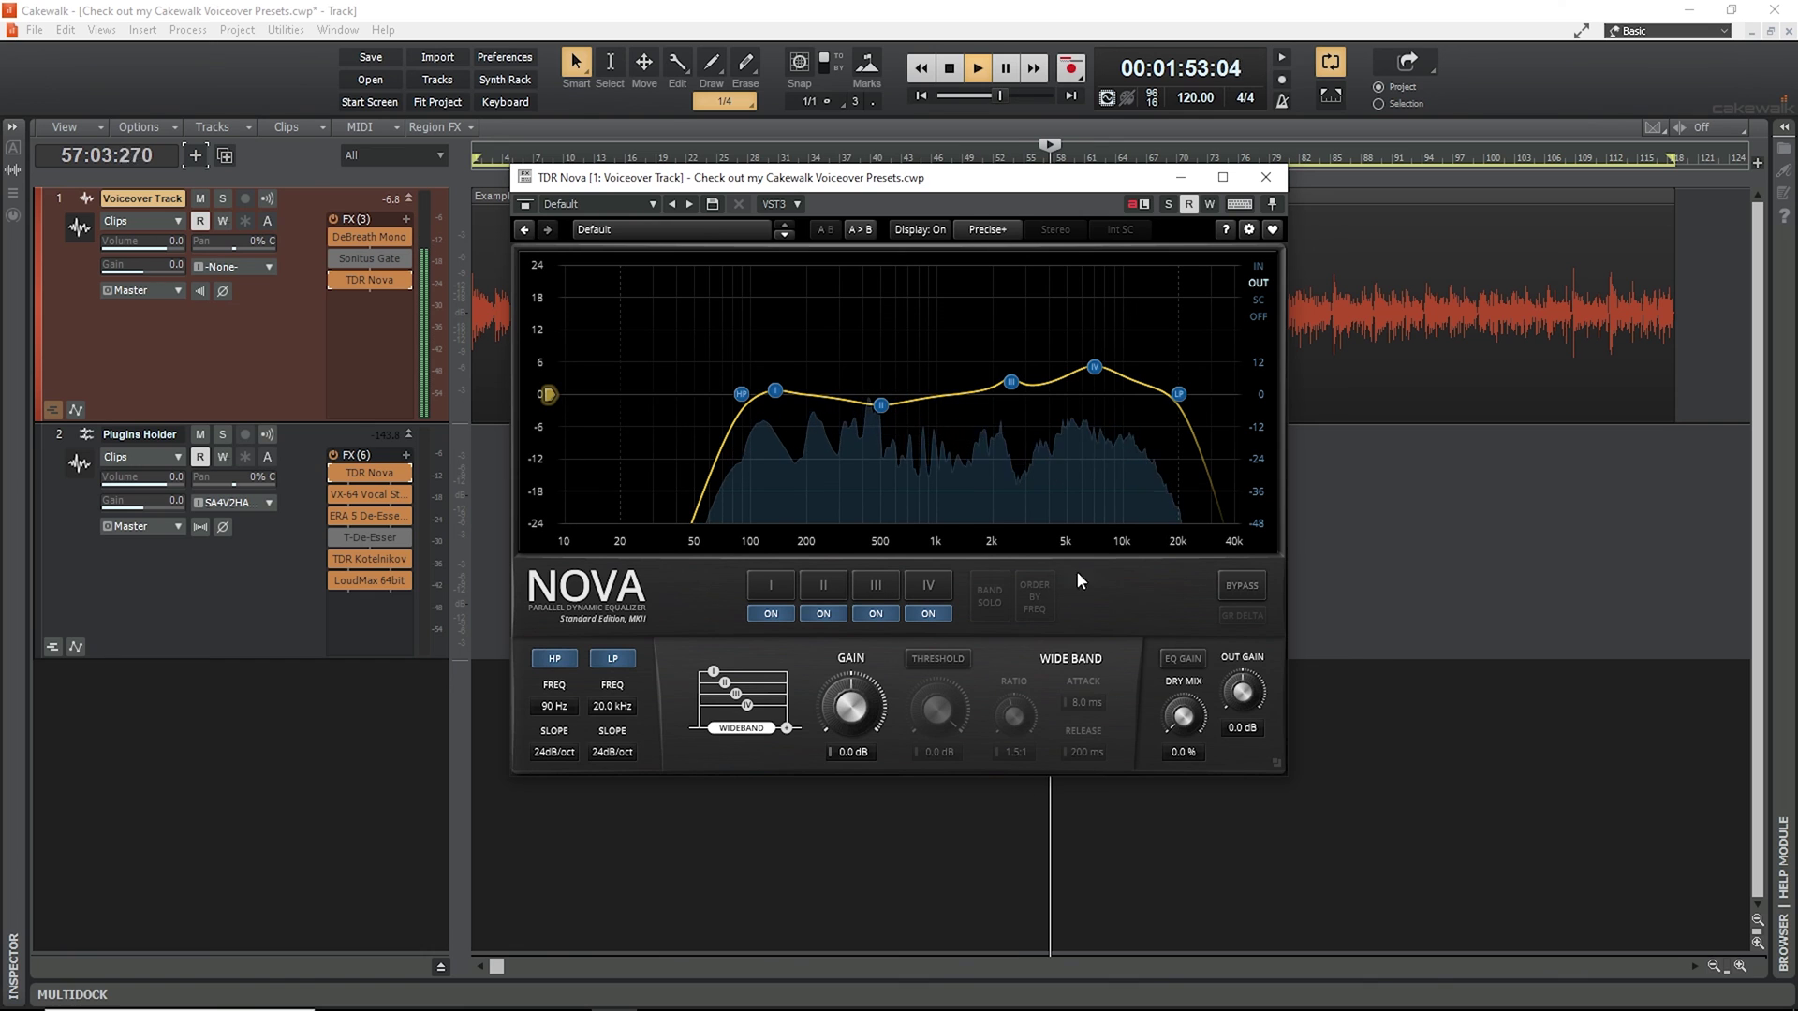
# - Load the Versatile Voiceover EQ preset into TDR Nova on the Voiceover Track
pyautogui.click(785, 204)
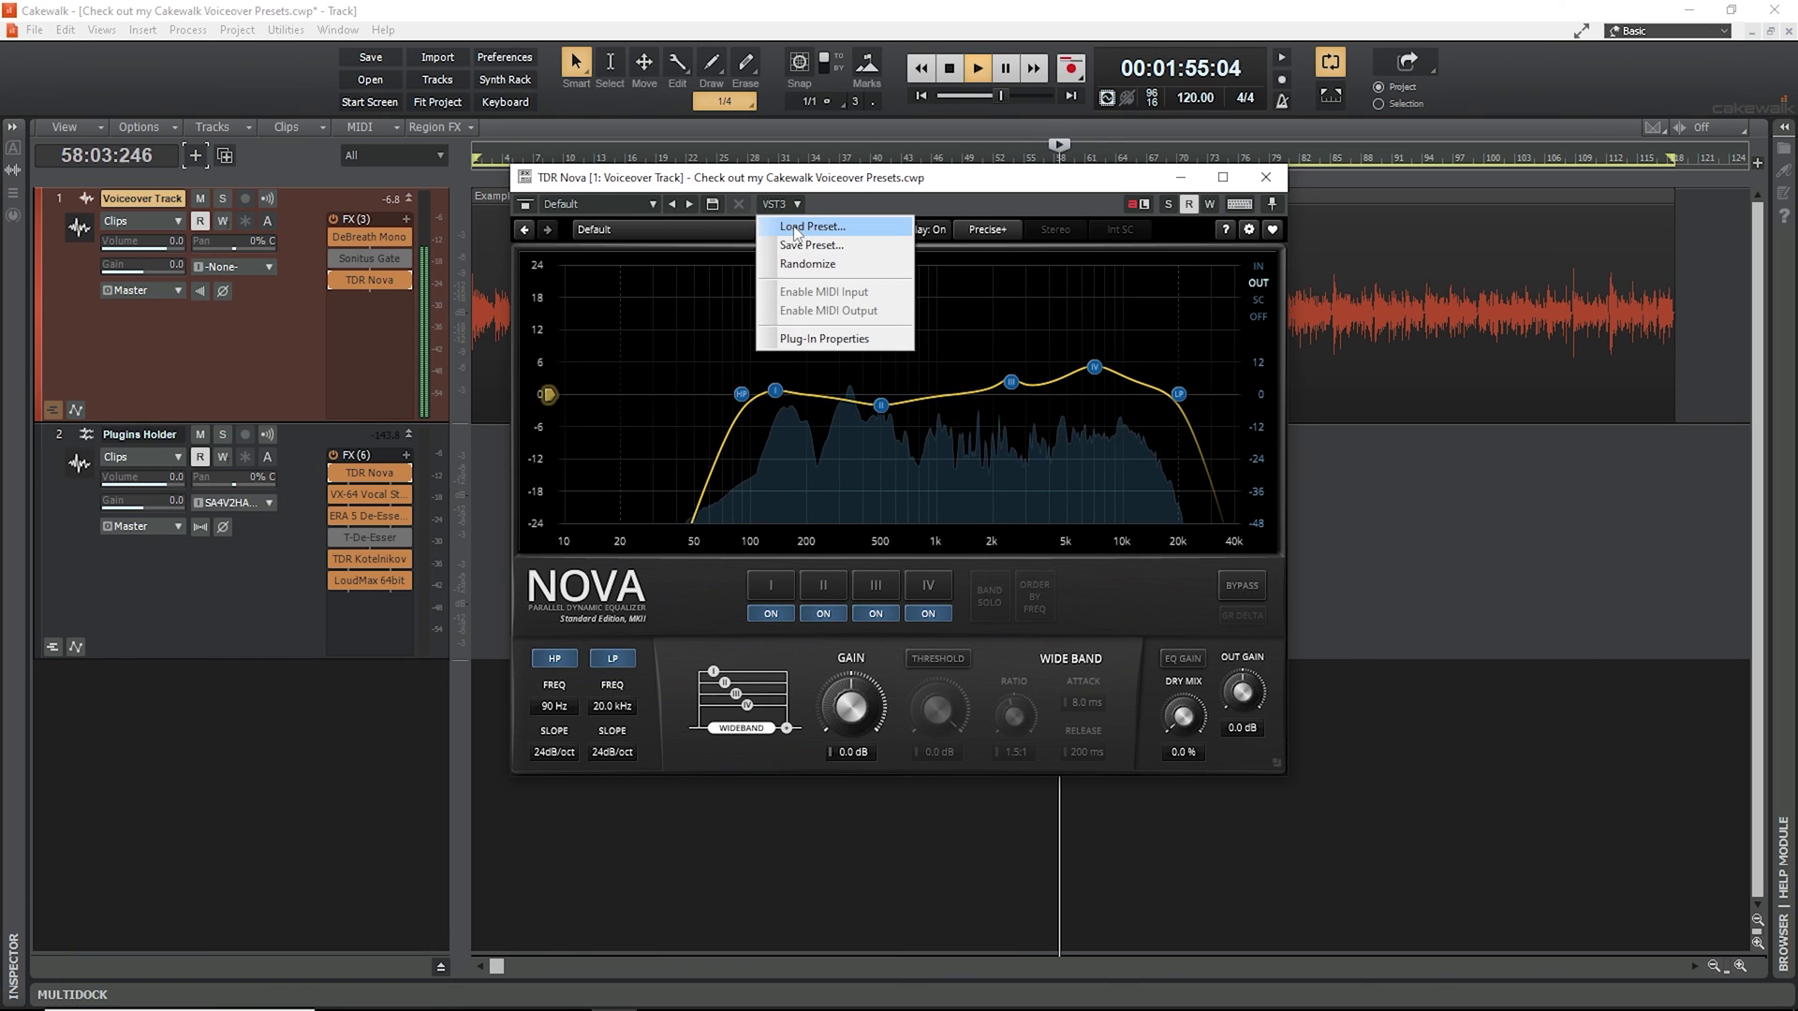
pyautogui.click(794, 222)
pyautogui.doubleClick(948, 428)
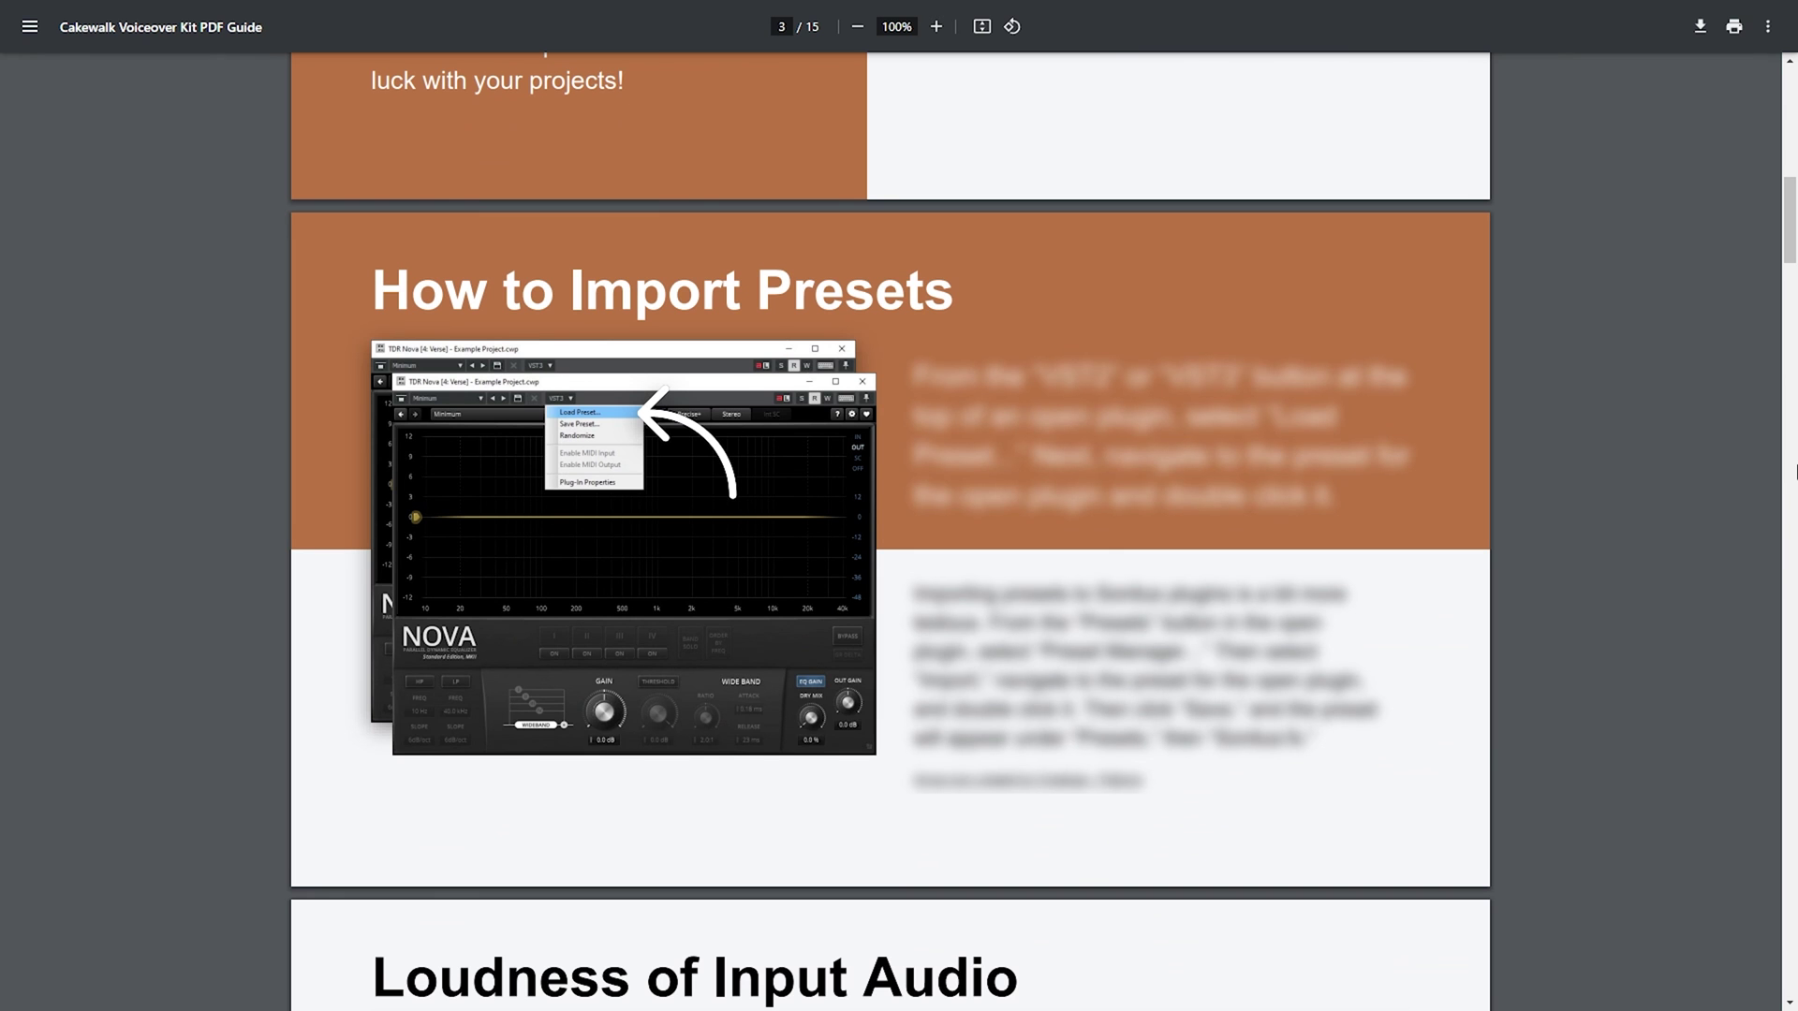
pyautogui.scroll(-8, 1795, 471)
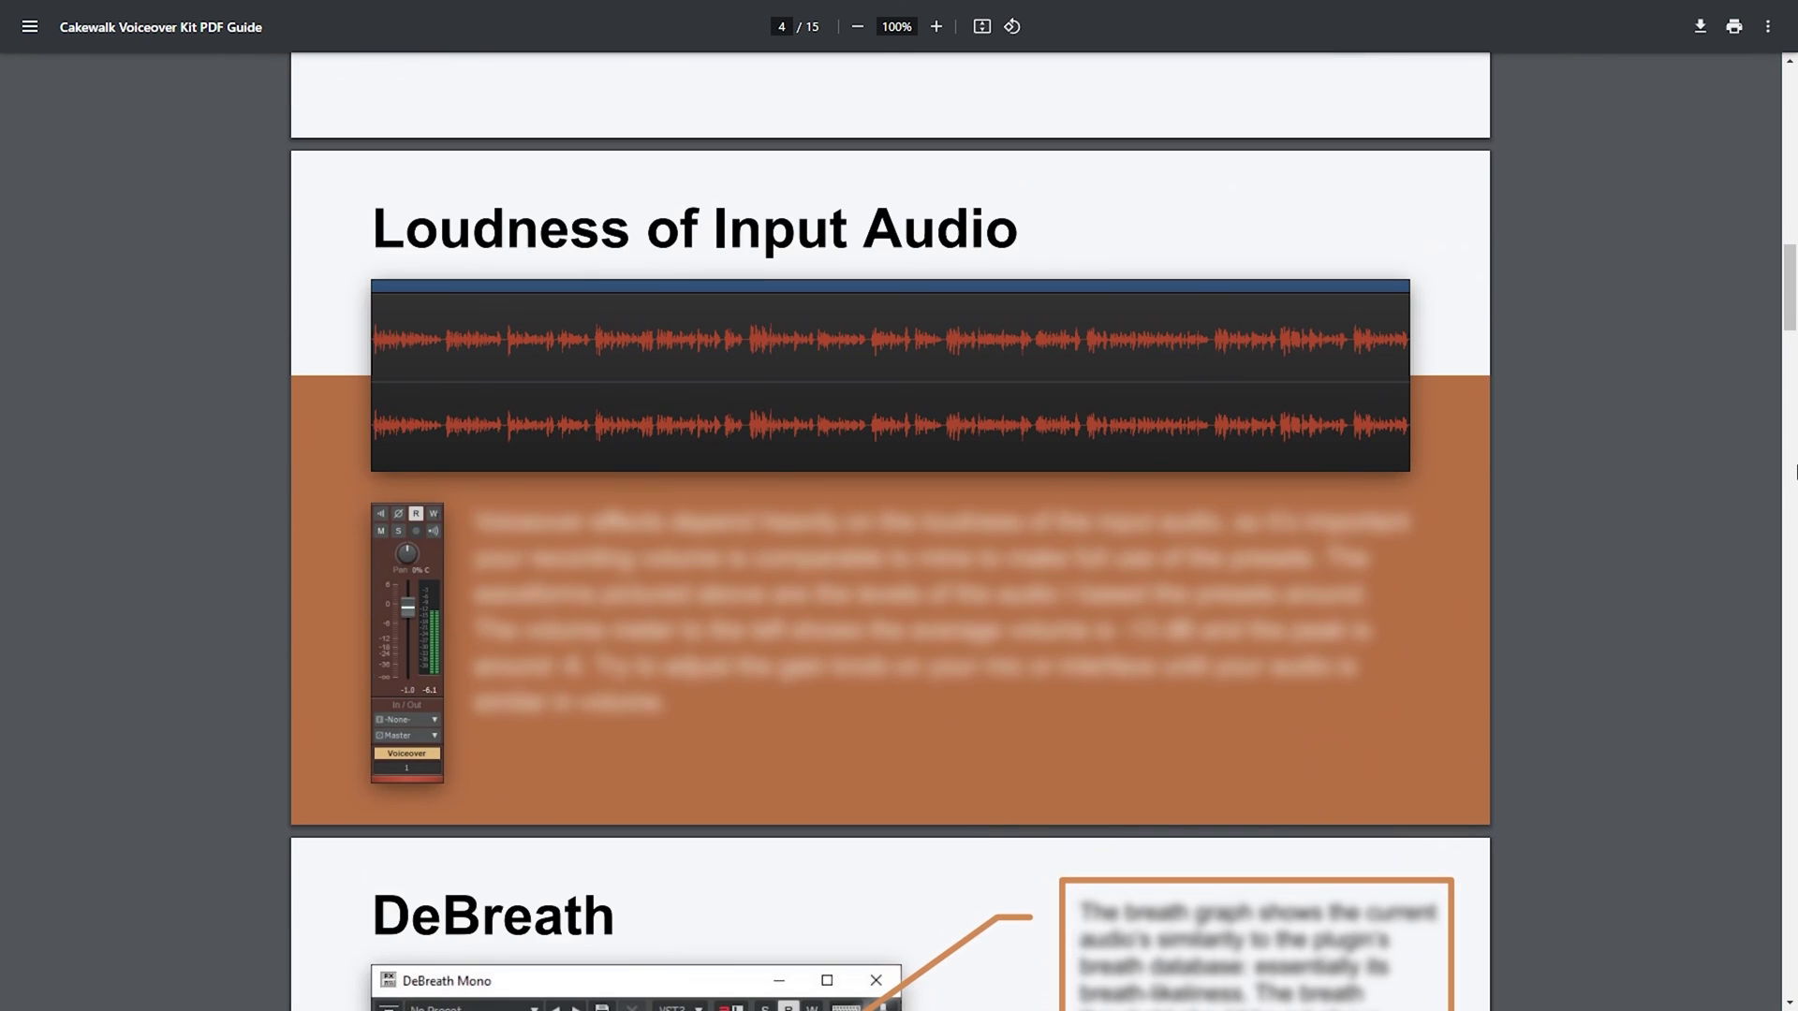
# - Scroll the kit's PDF guide past DeBreath to the Sonitus Gate and TDR Nova sections
pyautogui.scroll(-7, 1794, 471)
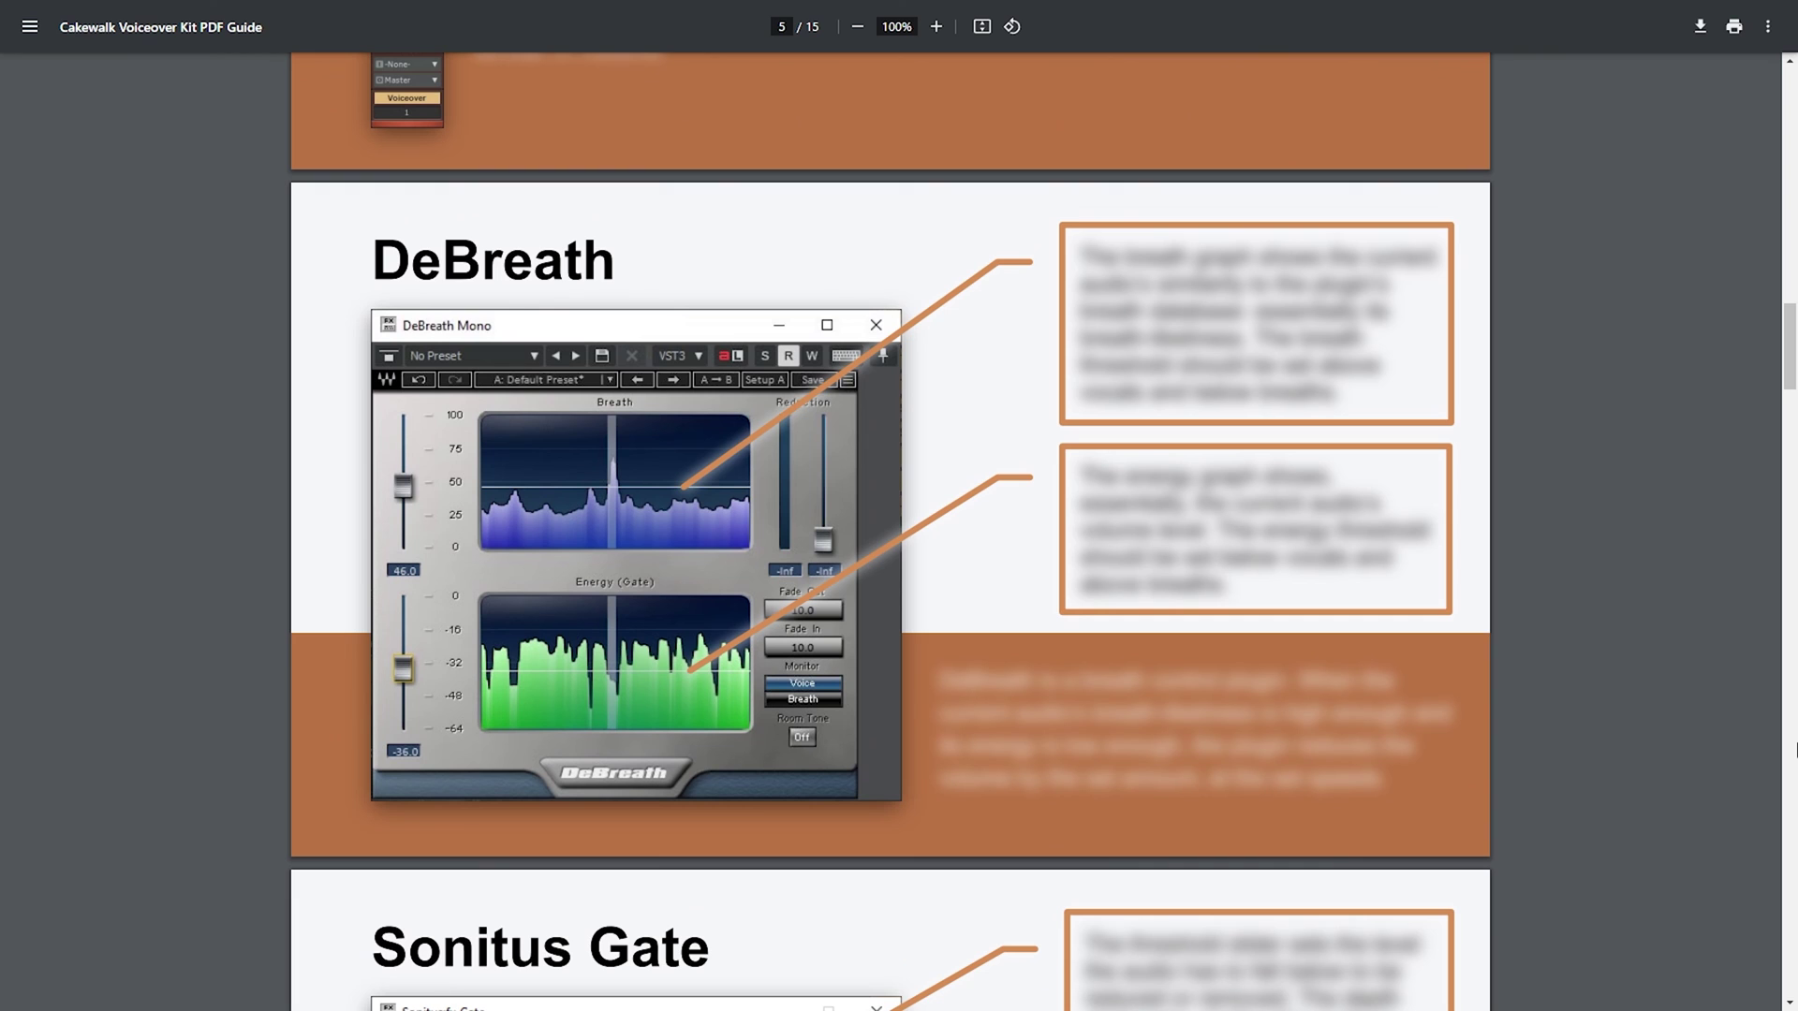
pyautogui.scroll(-7, 1795, 749)
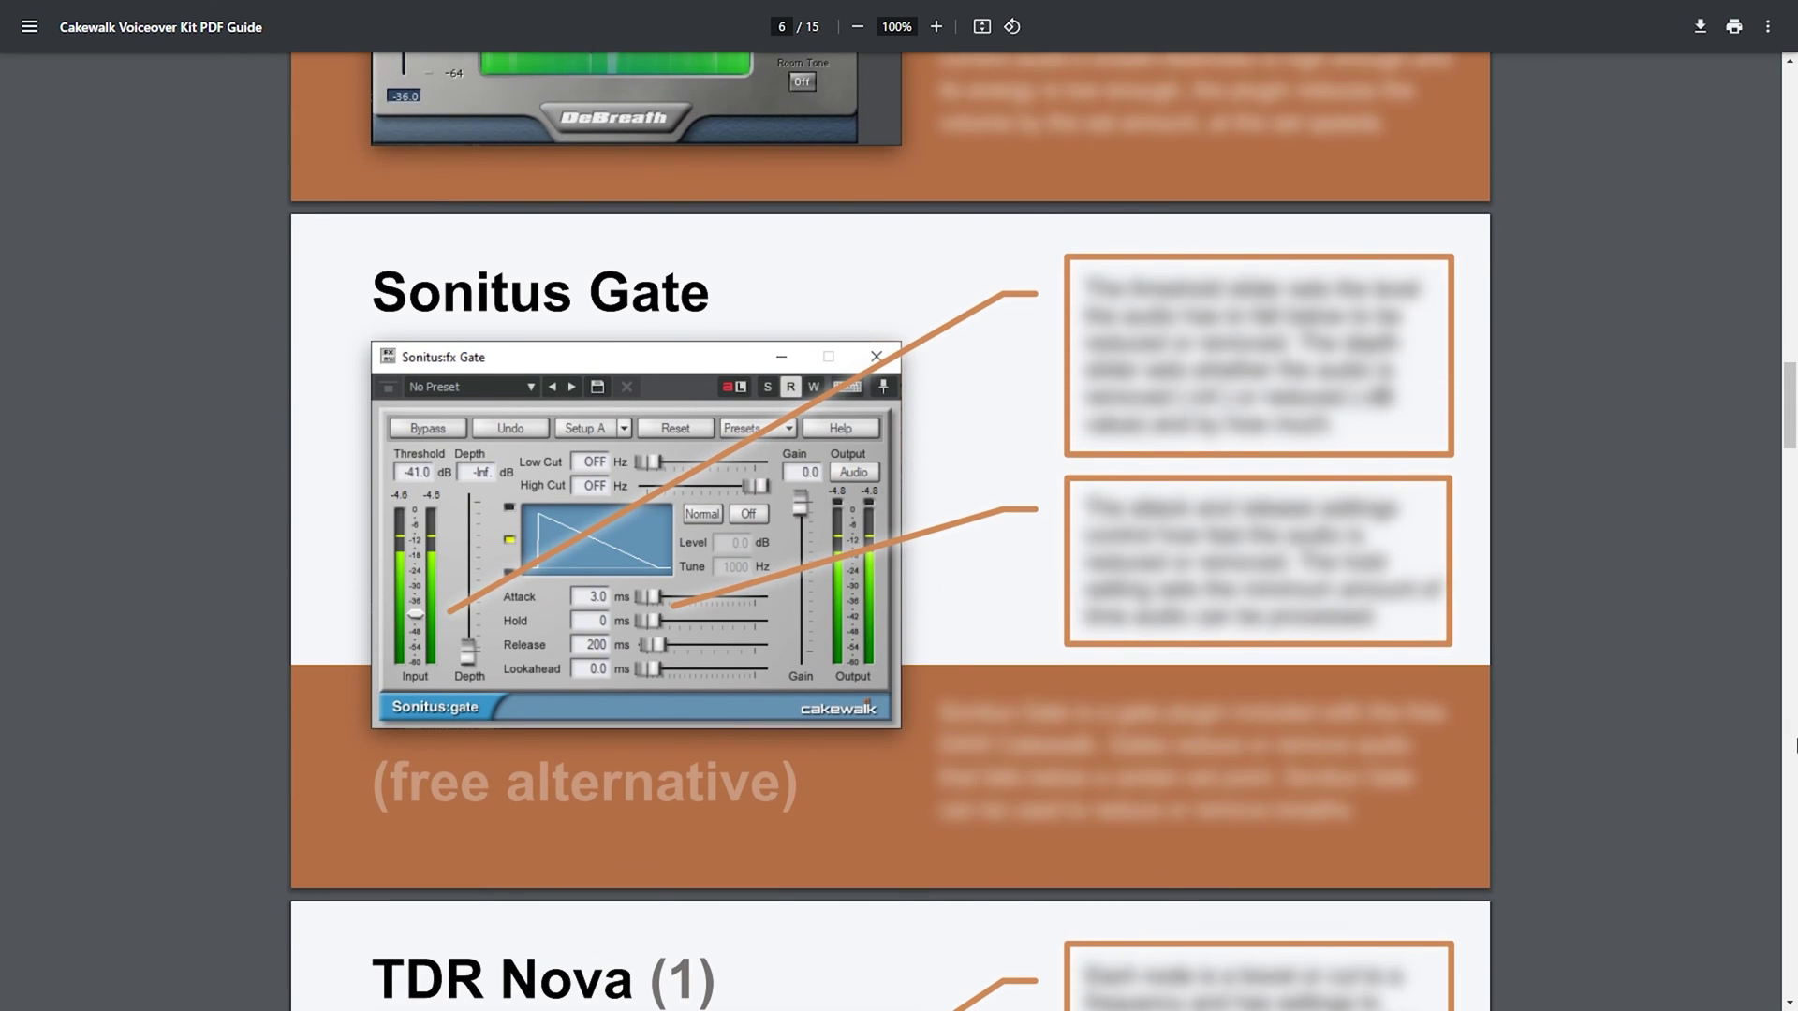
pyautogui.scroll(-8, 1794, 744)
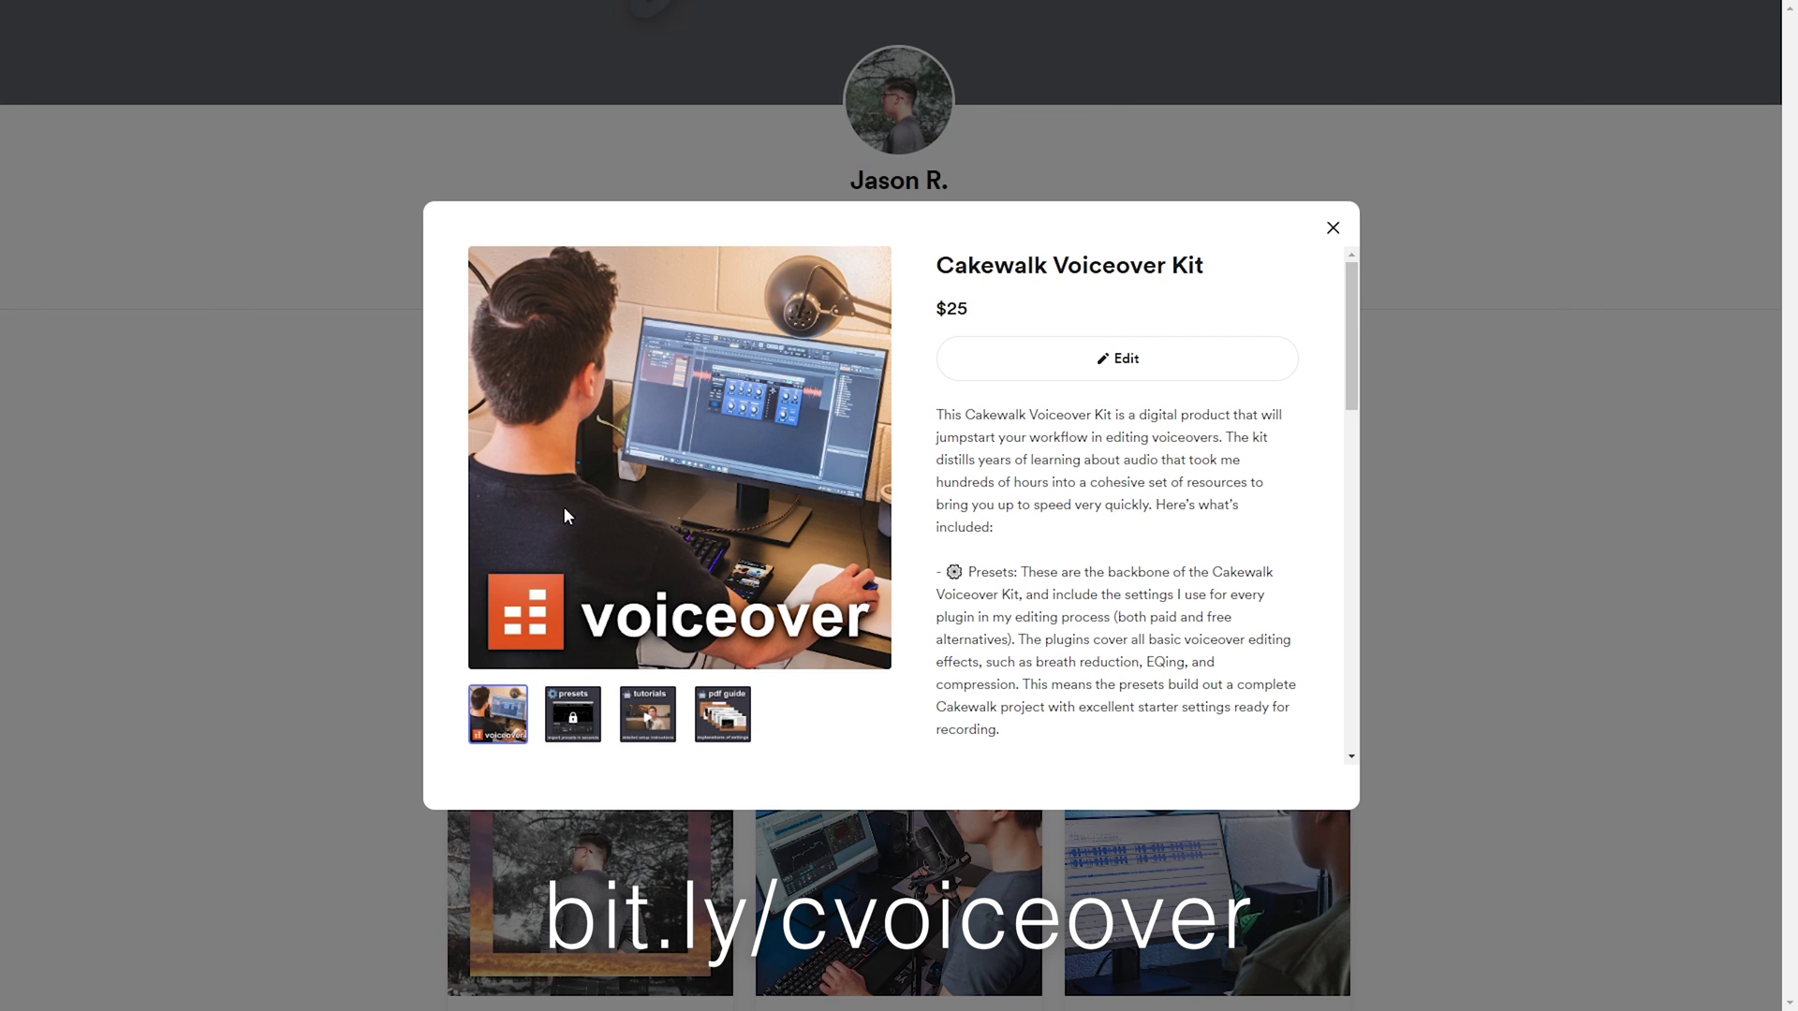
# - Show the Voiceover Kit's presets image, then play back to hear the compressor
pyautogui.click(577, 714)
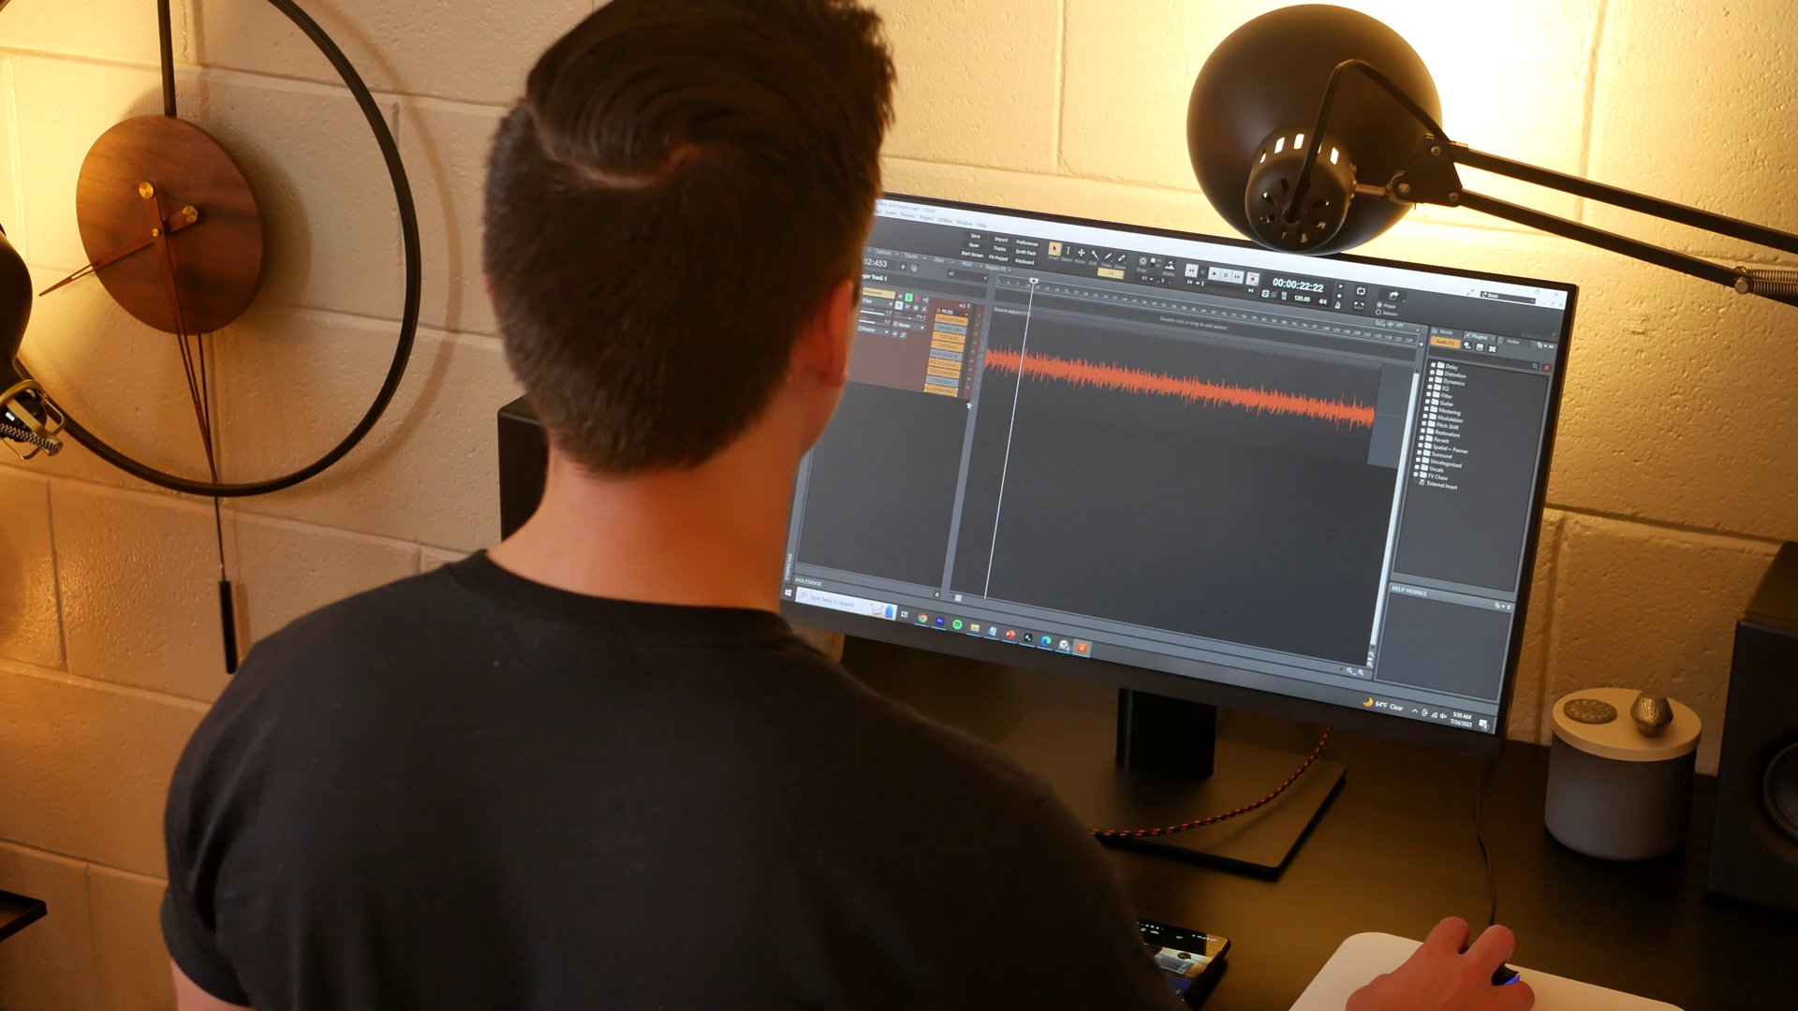
pyautogui.press('space')
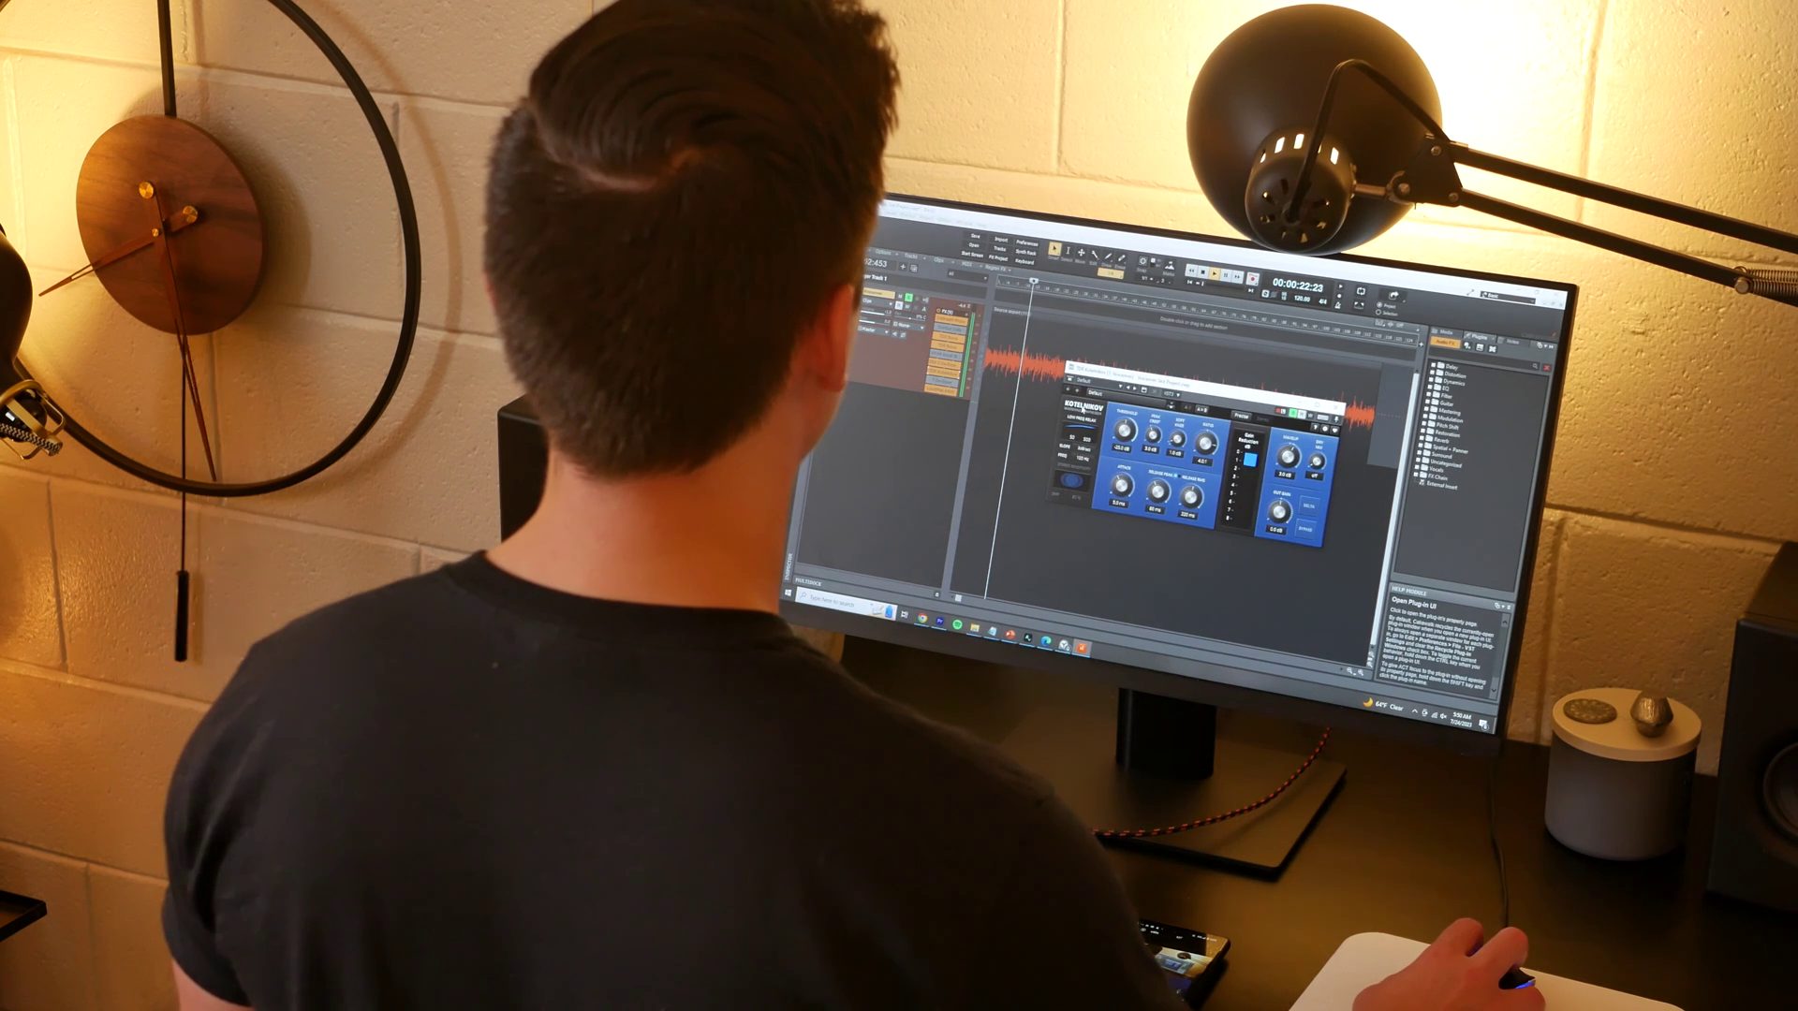